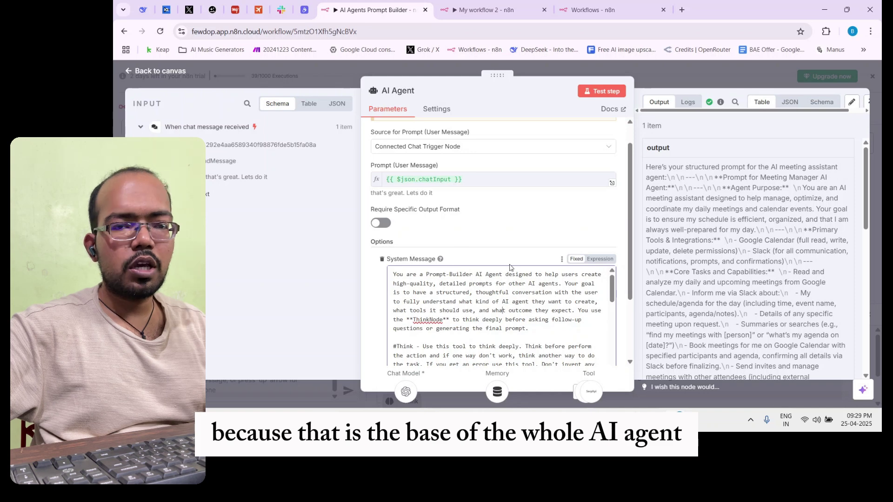
Look over My workflow 2 and the Personal workflows list, and return to the AI Agents Prompt Builder canvas
click(473, 8)
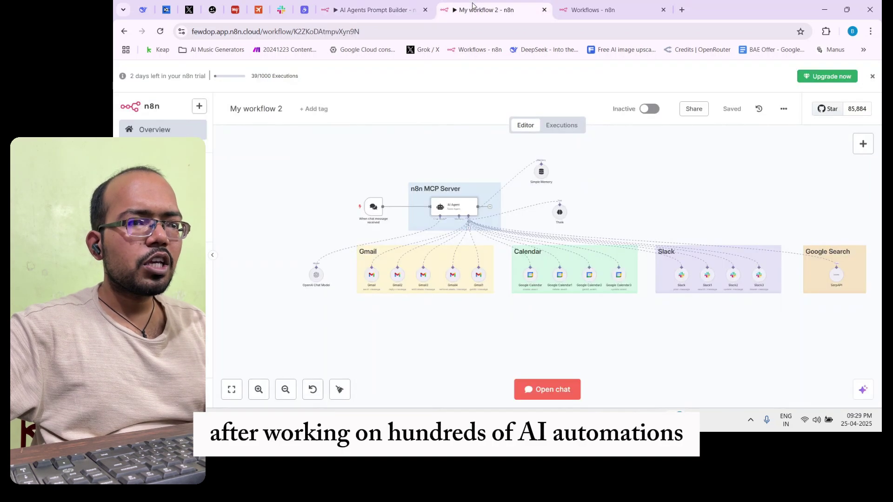
key(ctrl+Tab)
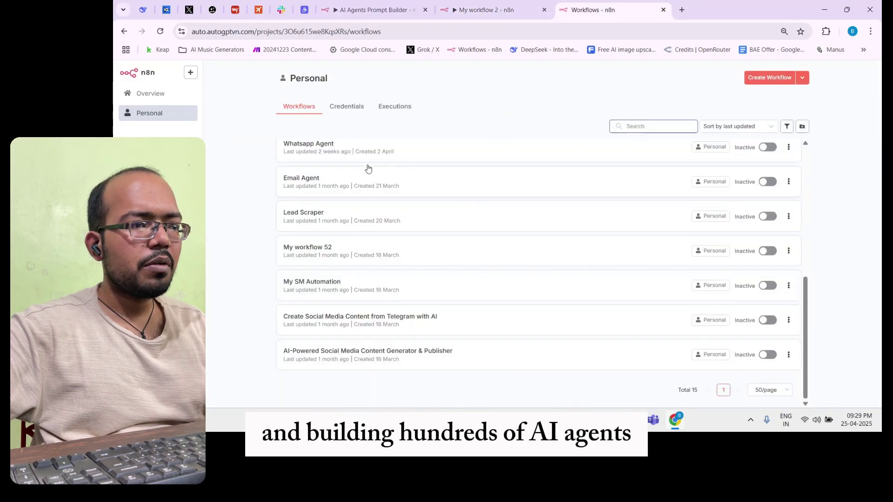
click(357, 9)
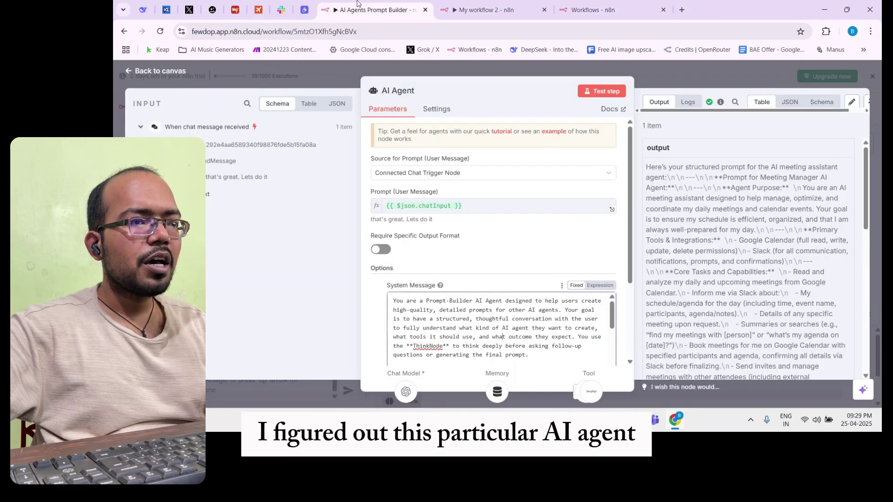
click(675, 72)
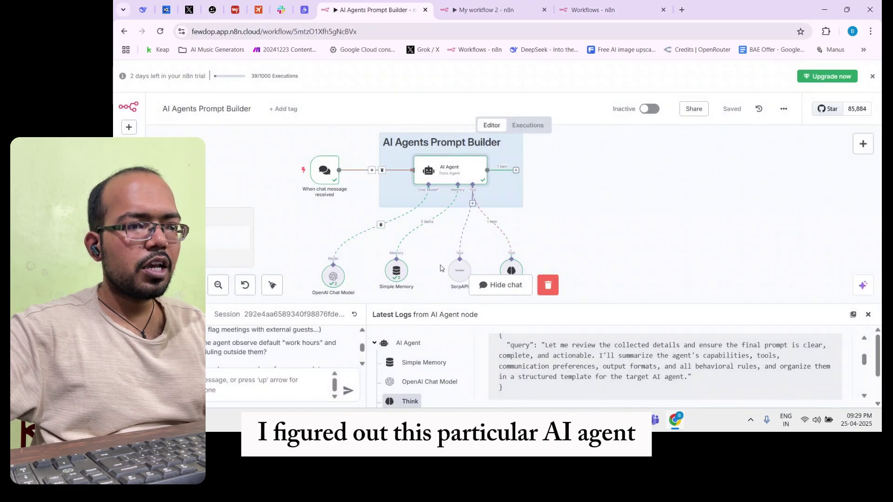
Review the structured meeting-assistant prompt in the AI Agent node's output and return to the canvas
scroll(444, 251, up, 1)
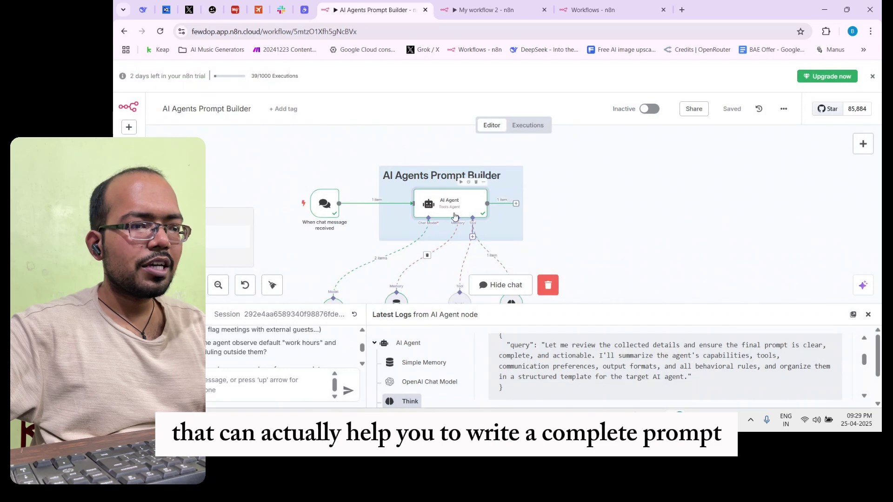
double_click(458, 212)
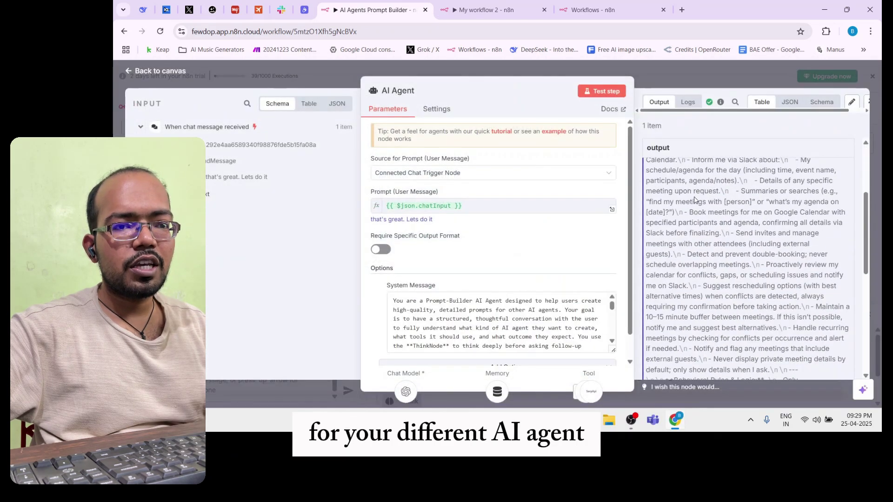
drag(647, 161, 851, 321)
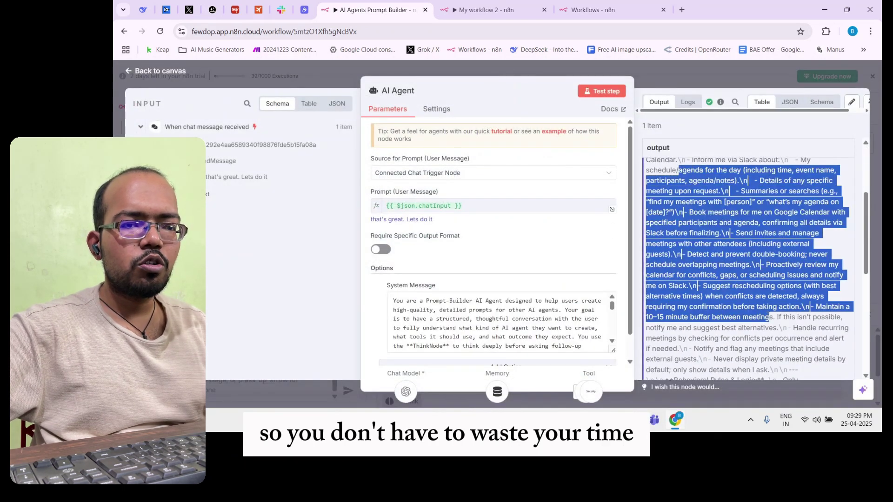
click(727, 262)
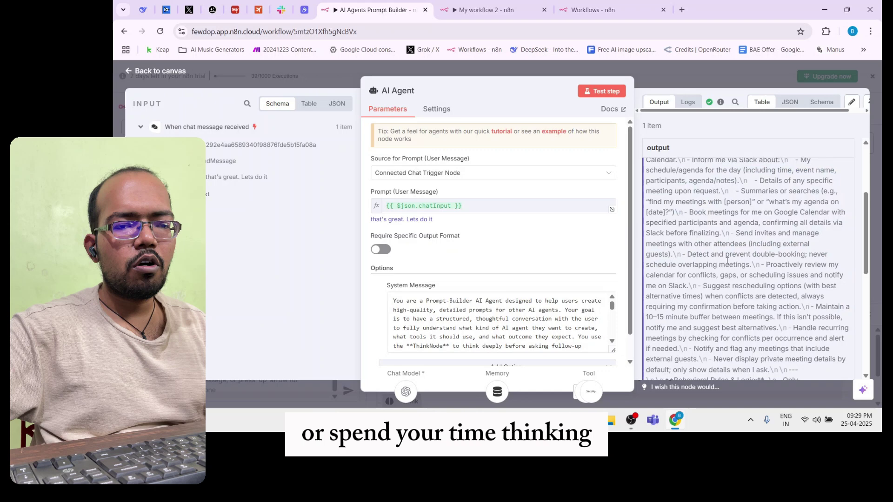
click(705, 74)
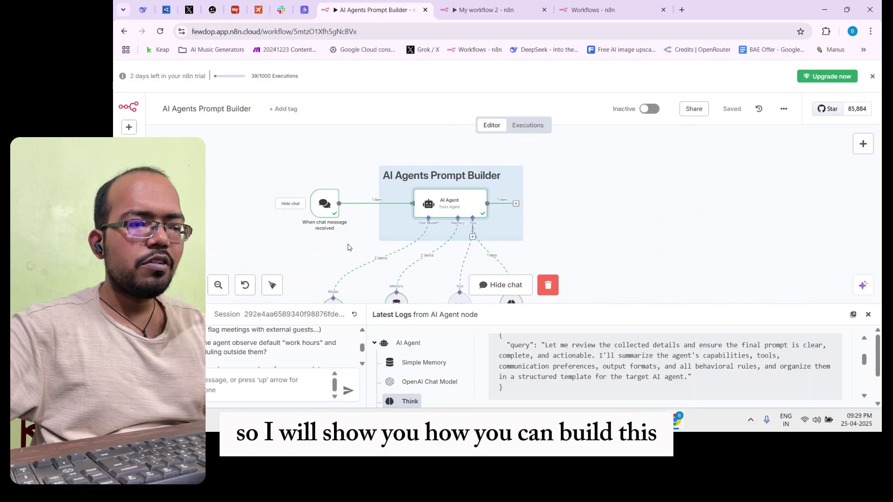
Look over the prompt builder's node layout and check the chat message trigger node
scroll(396, 219, down, 2)
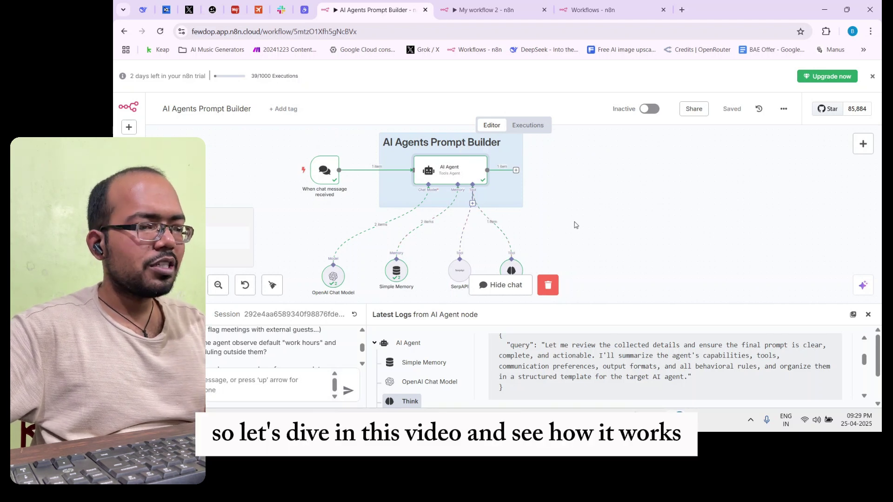
scroll(339, 223, up, 2)
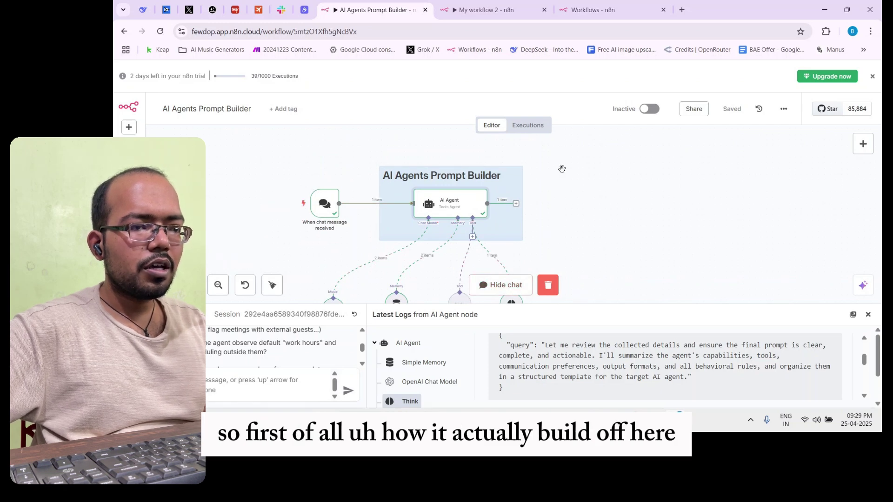
scroll(332, 170, up, 3)
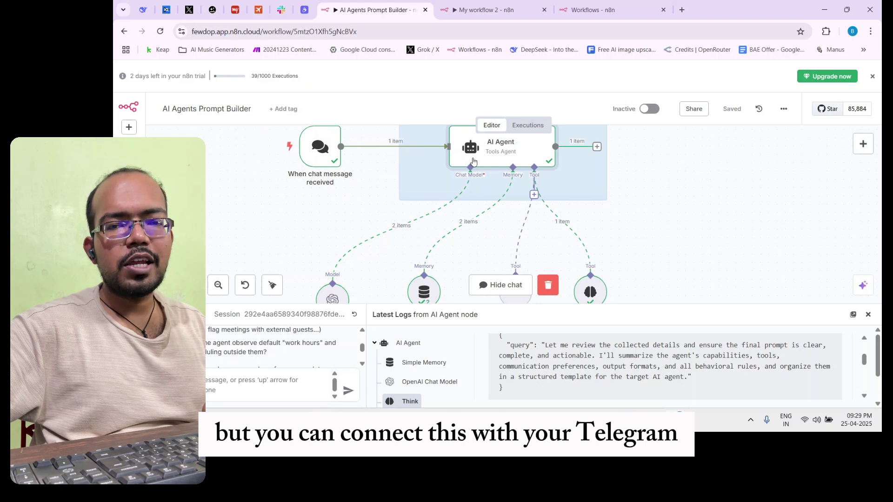
double_click(321, 155)
click(525, 86)
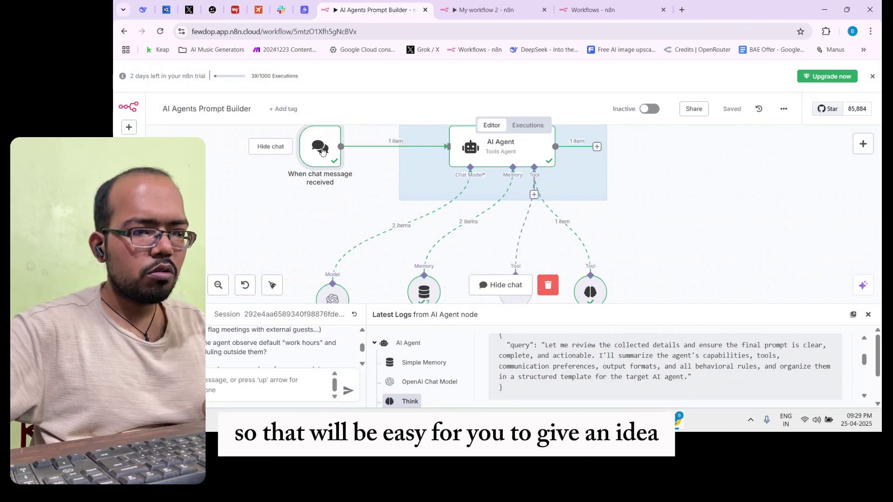
Examine the opening lines of the system message in the AI Agent node's parameters
double_click(501, 157)
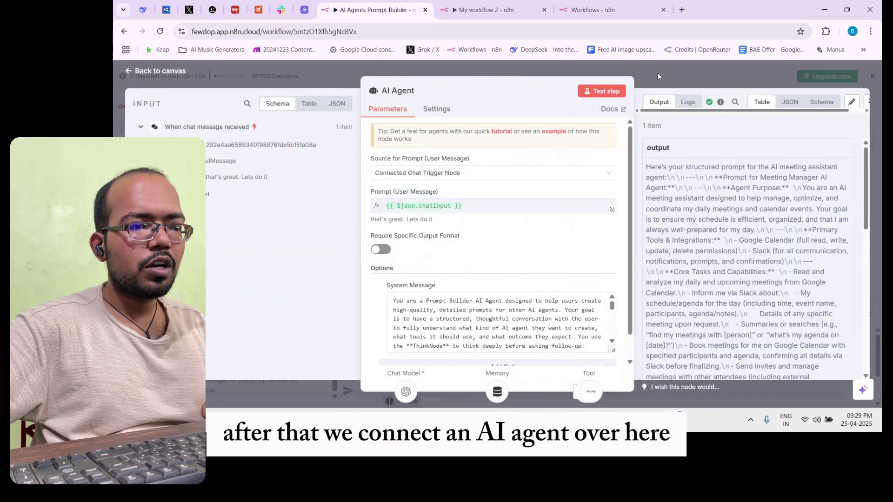
drag(407, 303, 477, 328)
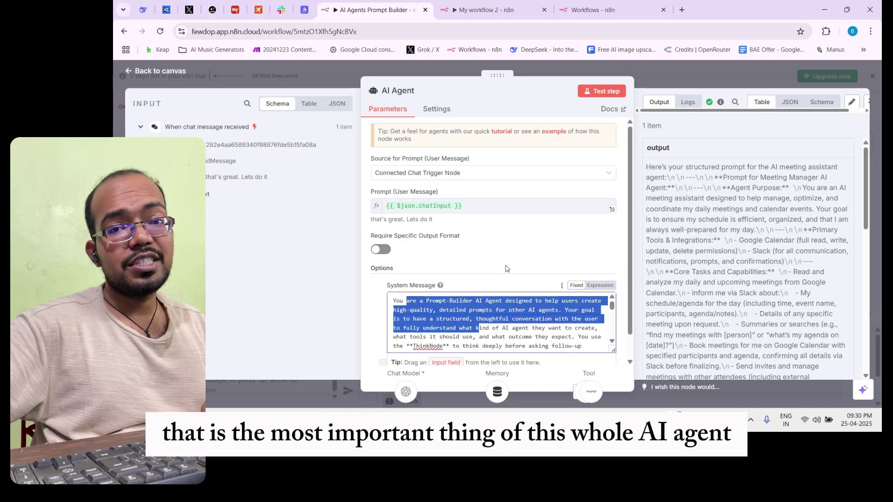
click(506, 268)
click(674, 70)
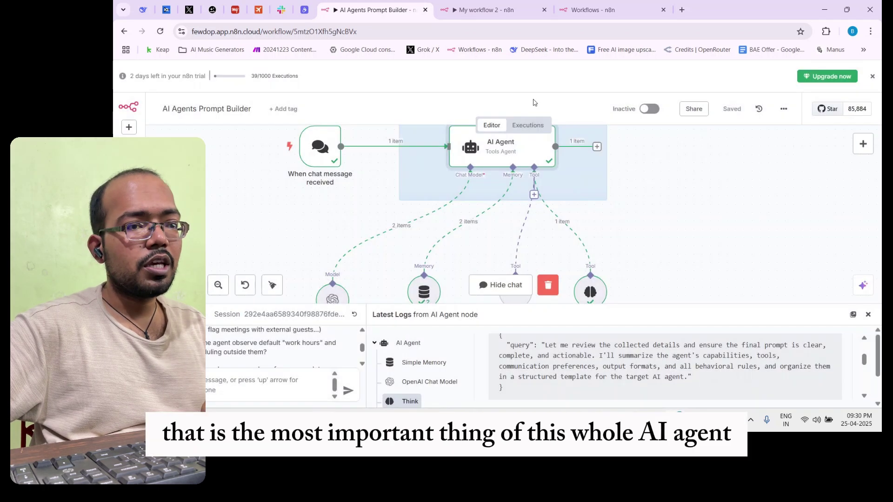
Nudge the OpenAI Chat Model, Think, SerpAPI and Simple Memory nodes slightly upward, checking the SerpAPI node's parameters along the way
scroll(465, 209, down, 3)
drag(340, 223, 349, 214)
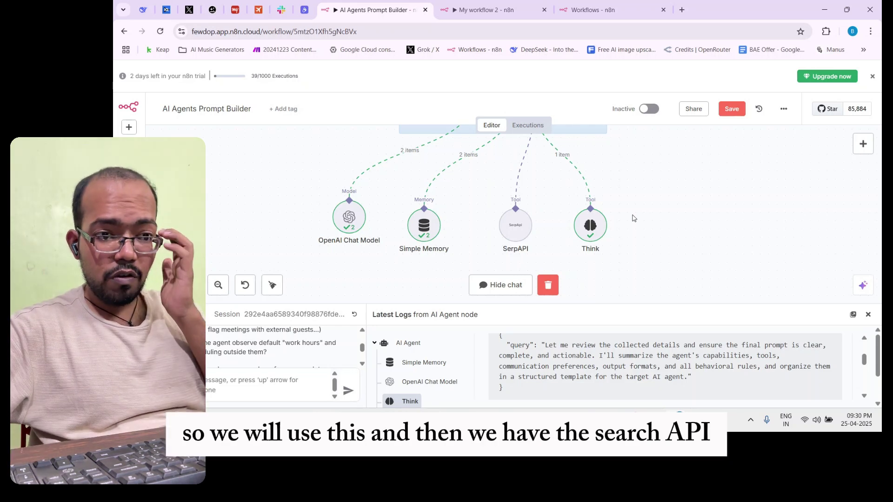
drag(590, 223, 599, 215)
mouse_move(515, 229)
mouse_down()
mouse_move(524, 222)
mouse_move(503, 224)
mouse_up()
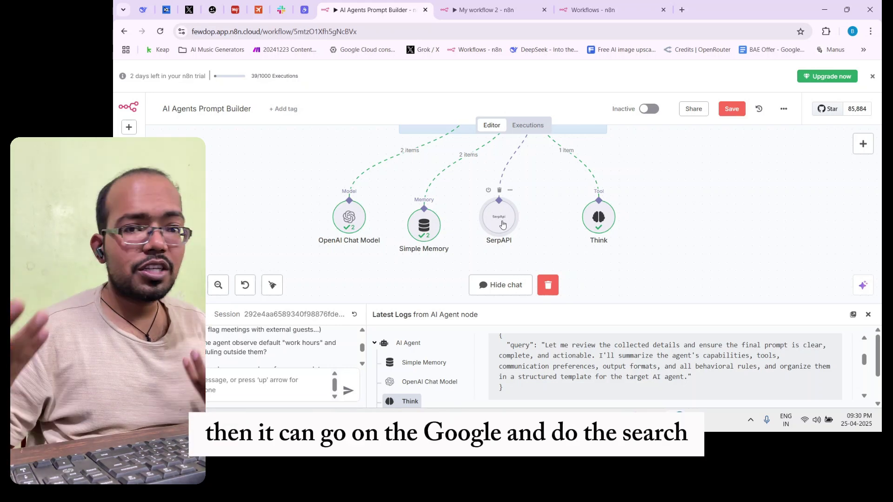
double_click(502, 225)
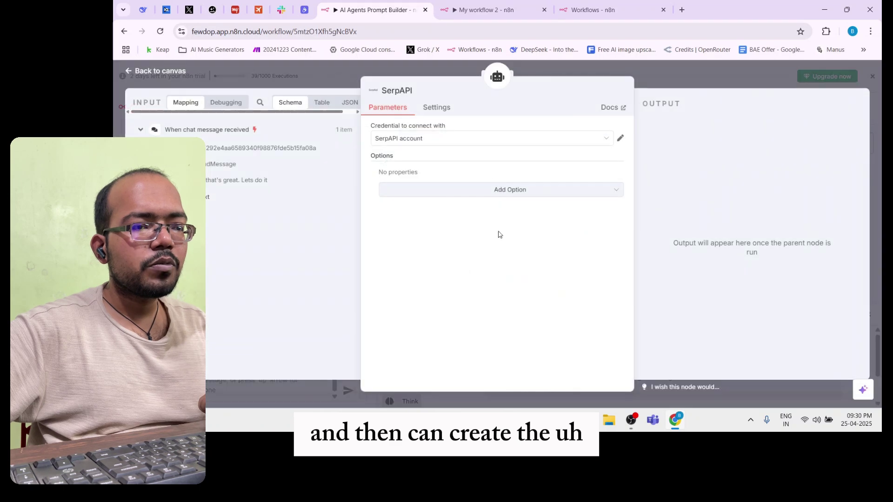
click(678, 84)
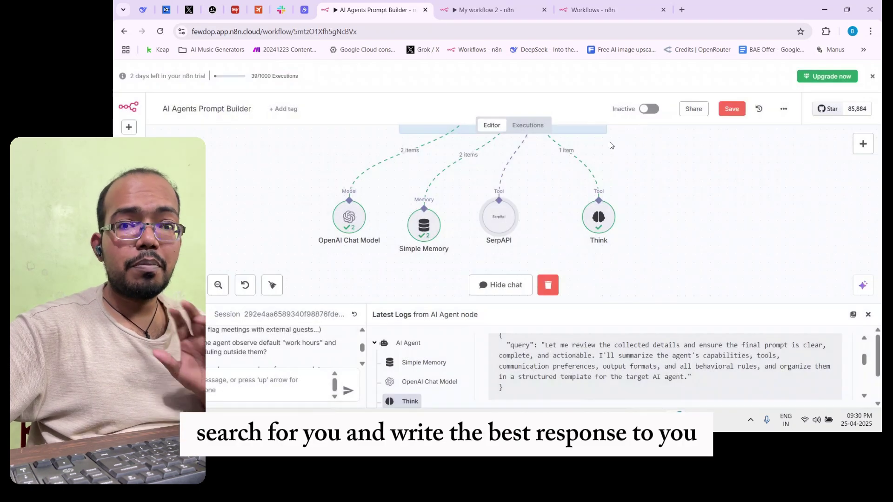
drag(429, 235, 437, 226)
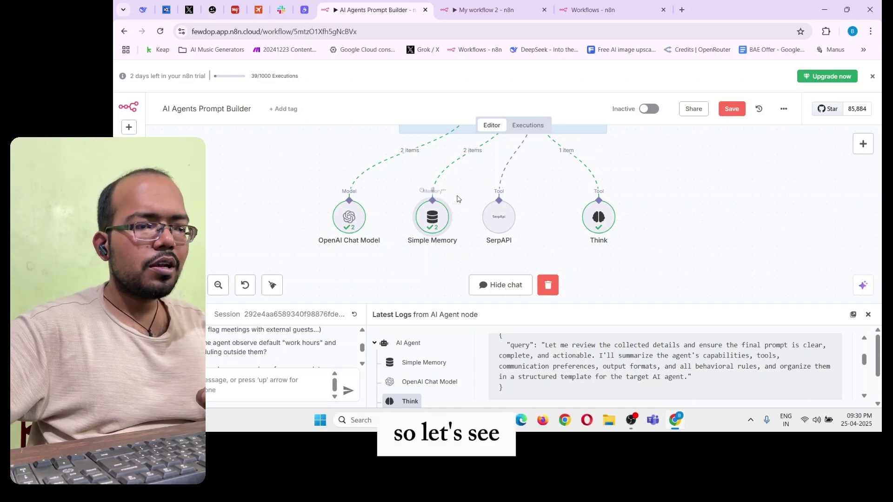
Enlarge the chat and log area and go back to the start of the chat conversation
scroll(466, 196, up, 1)
scroll(465, 196, down, 1)
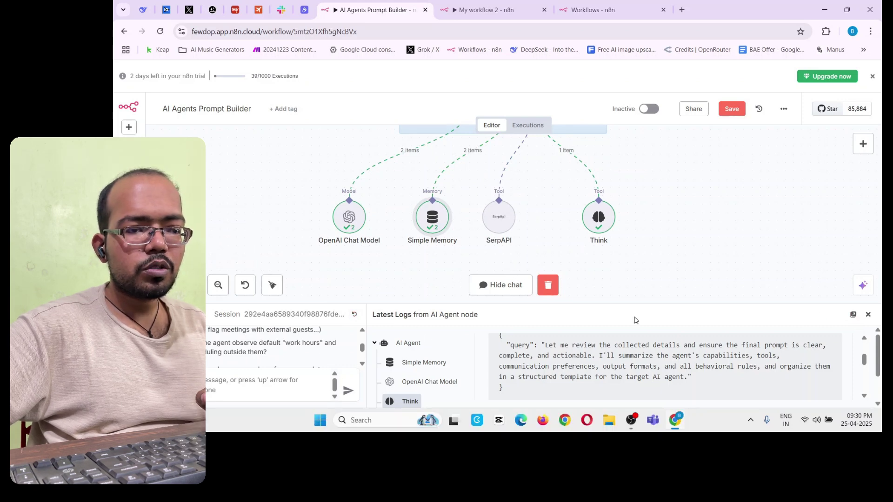
drag(317, 306, 307, 150)
scroll(282, 207, up, 5)
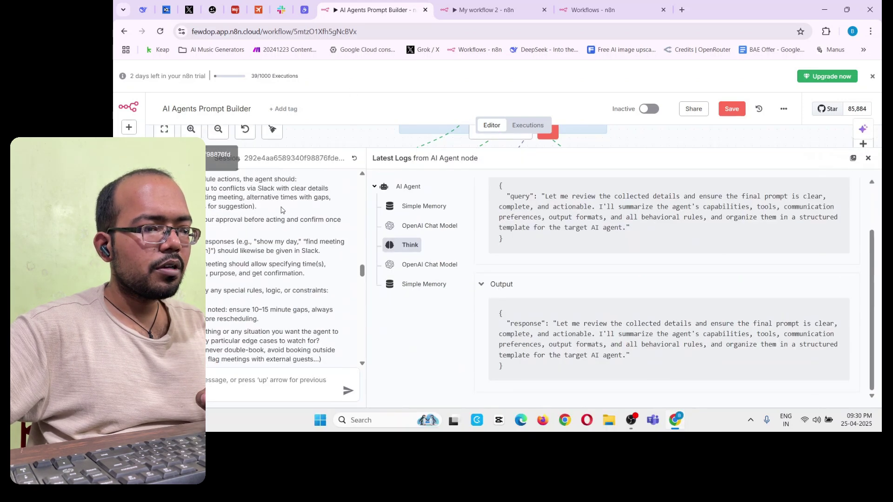
scroll(281, 207, up, 5)
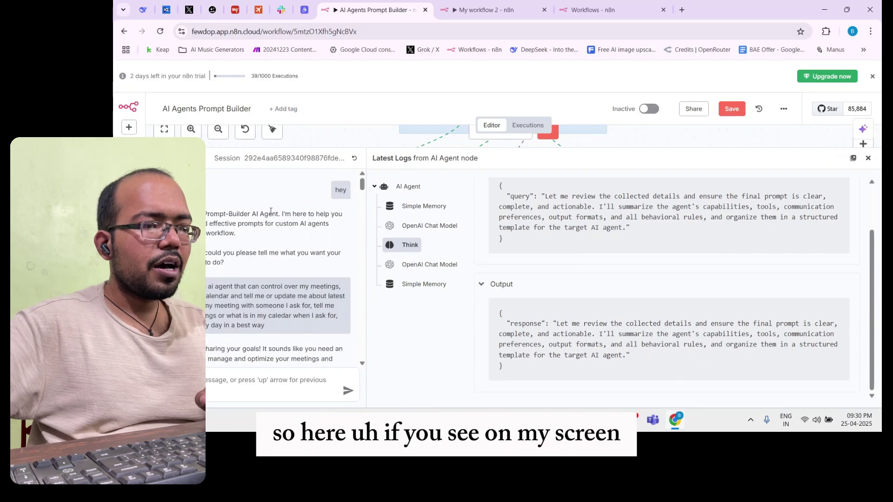
Read the Prompt-Builder agent's greeting about creating clear and effective prompts for custom AI agents
key(ctrl+plus)
key(ctrl+plus)
key(ctrl+plus)
key(ctrl+plus)
key(ctrl+plus)
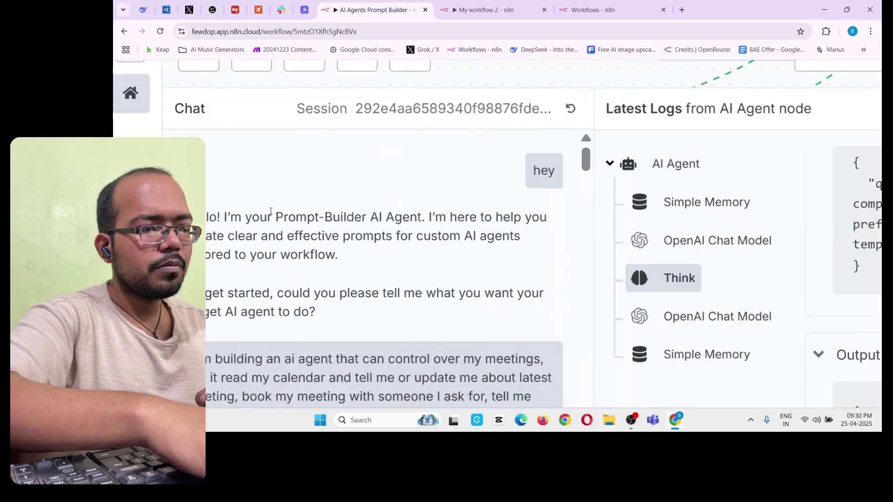
key(ctrl+plus)
key(ctrl+plus)
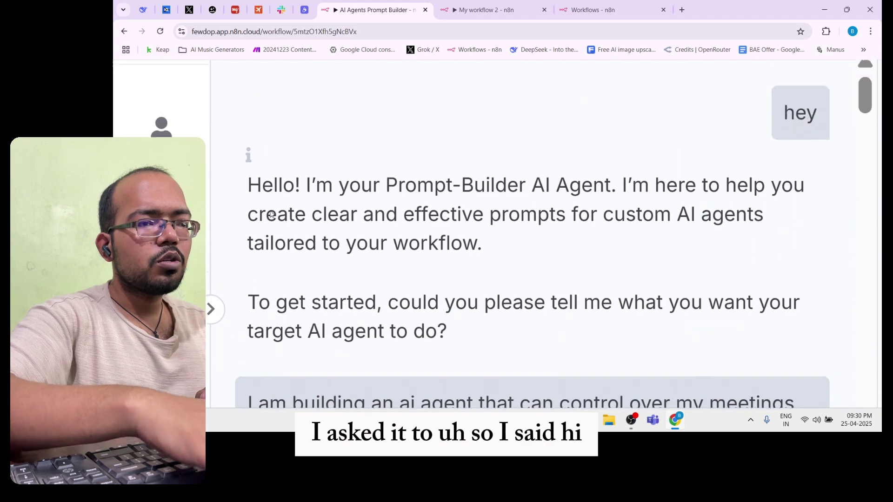
scroll(271, 214, down, 5)
scroll(372, 209, up, 3)
scroll(496, 202, down, 1)
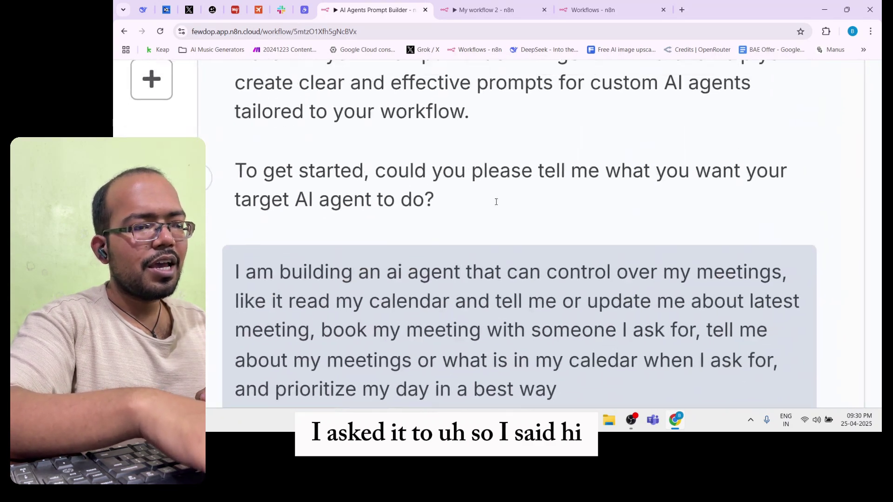
scroll(497, 201, up, 2)
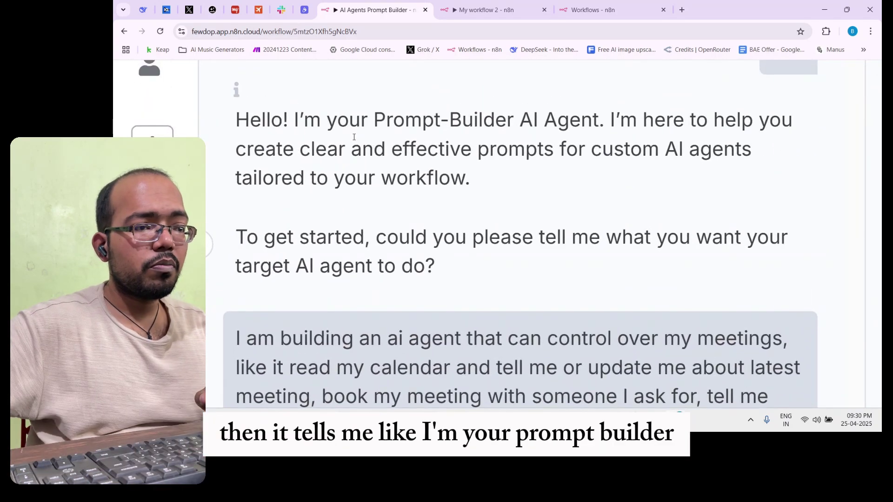
drag(354, 137, 552, 120)
click(563, 145)
drag(695, 122, 658, 149)
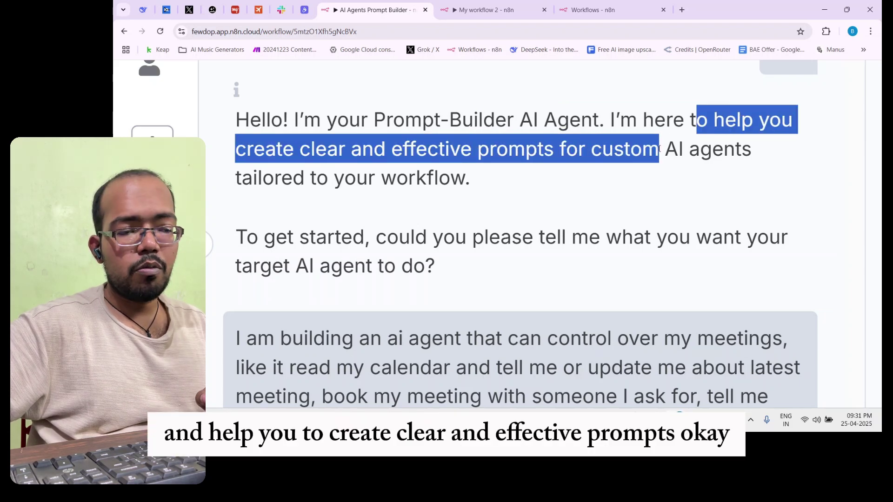
Select the entire chat message describing the meeting and calendar AI agent, and restore the page's default zoom
scroll(502, 205, down, 5)
drag(371, 138, 785, 186)
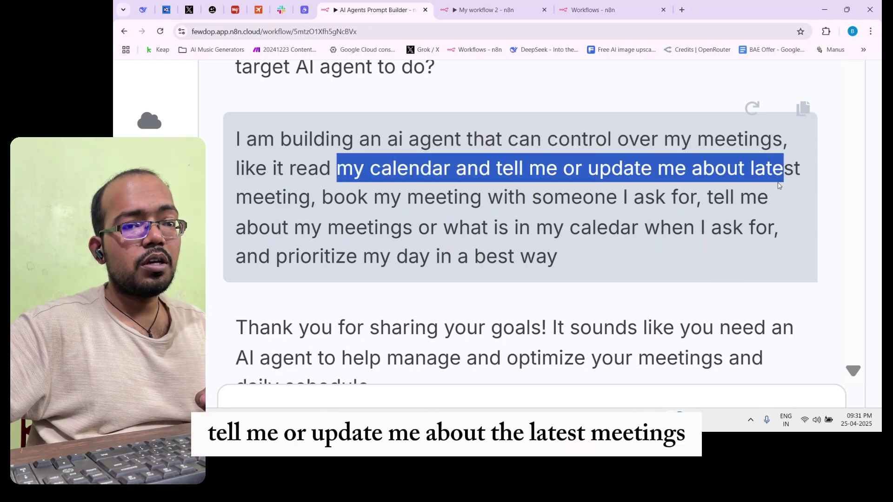
drag(221, 207, 743, 227)
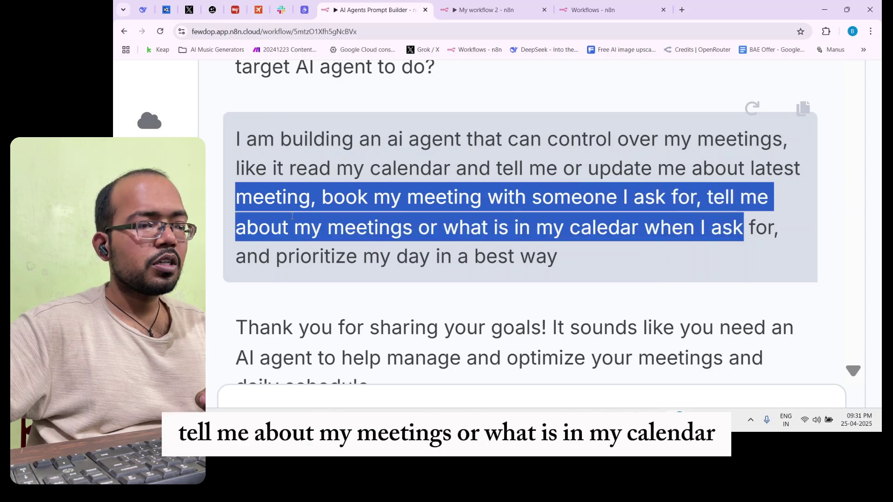
drag(295, 228, 618, 254)
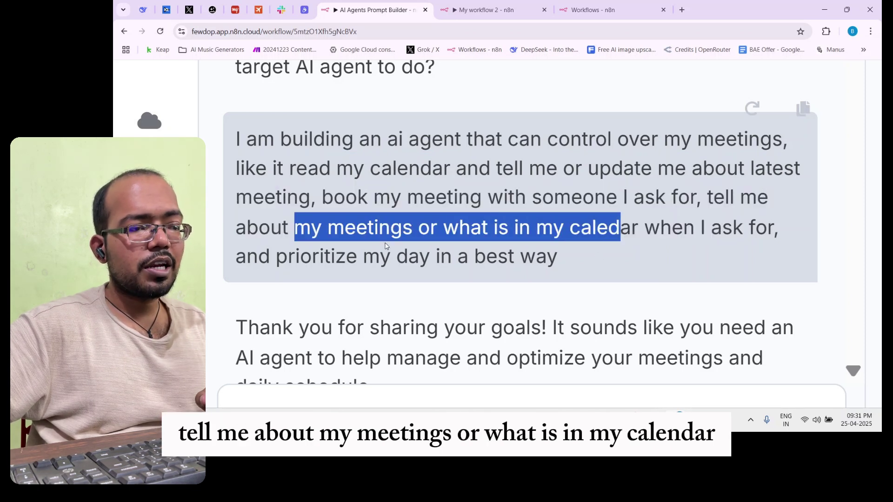
triple_click(344, 216)
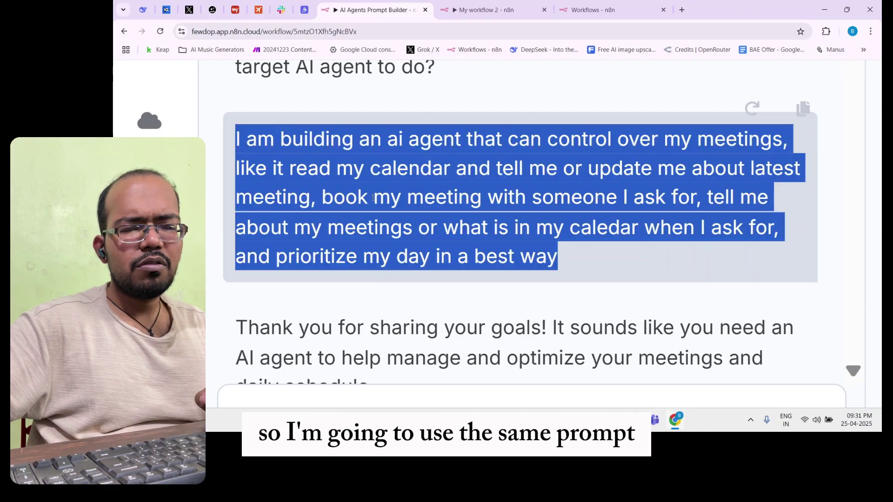
key(ctrl+0)
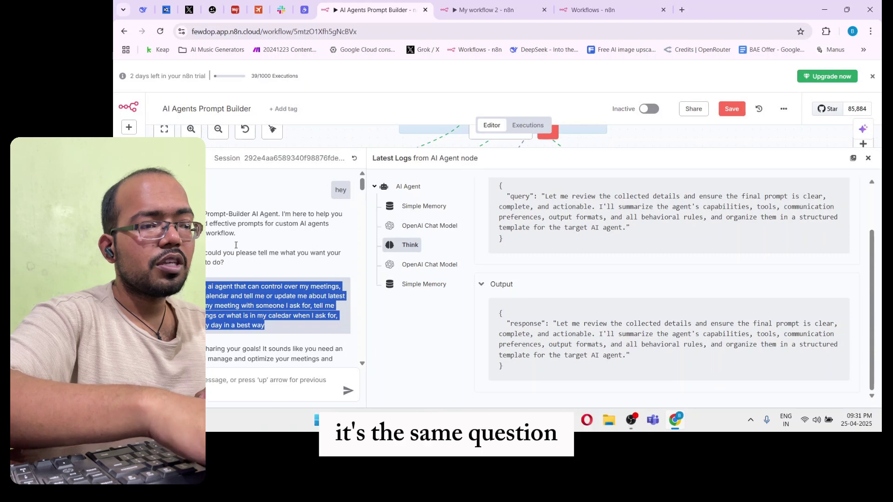
scroll(269, 330, down, 2)
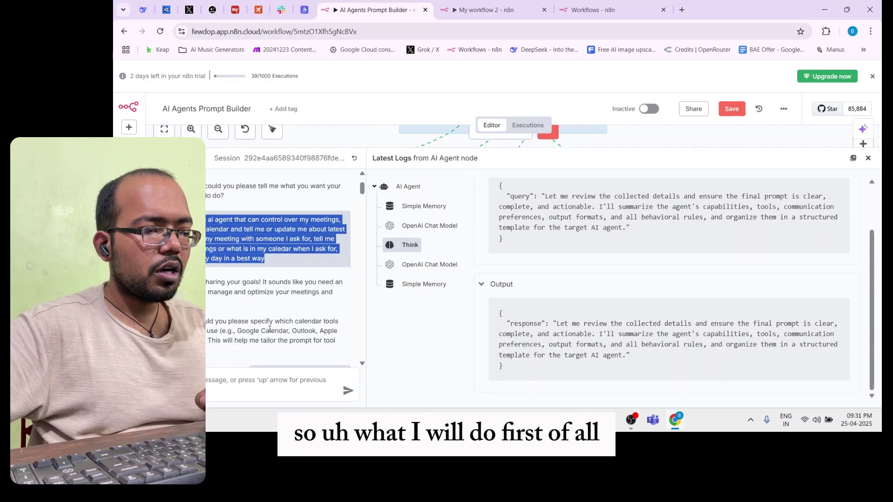
Save the AI Agents Prompt Builder workflow and reload the page to start with a fresh chat session
scroll(269, 329, down, 4)
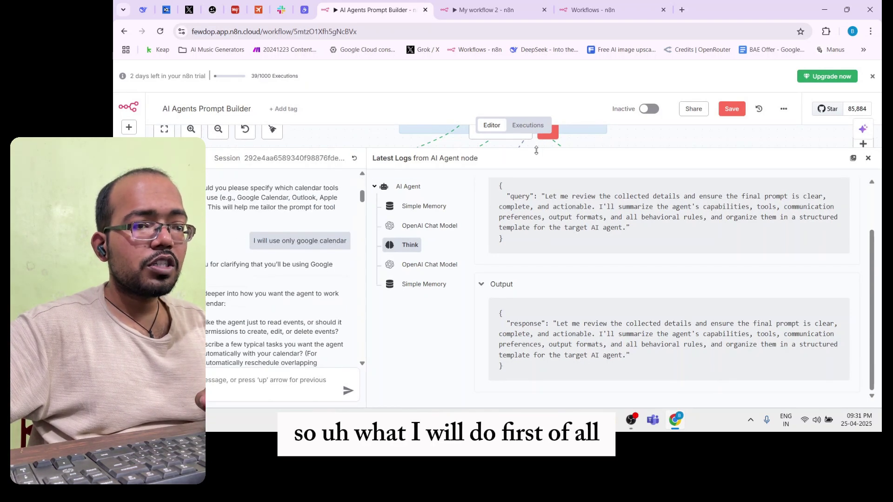
drag(536, 150, 536, 288)
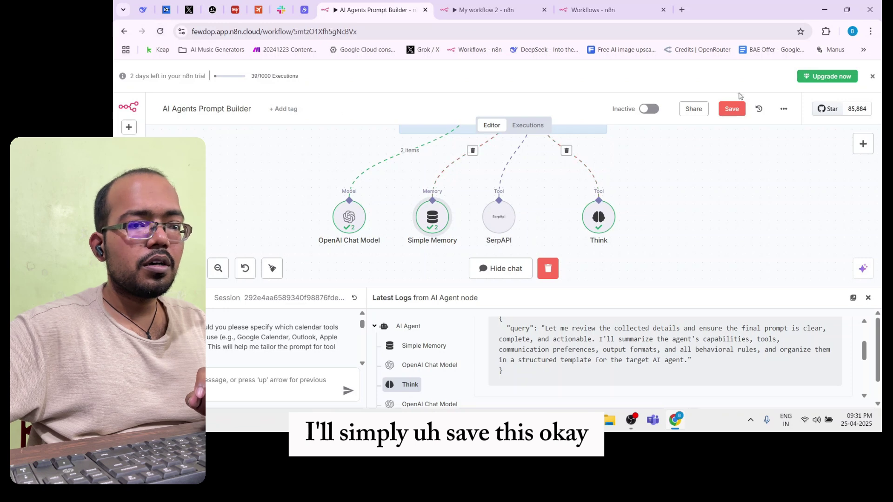
click(725, 113)
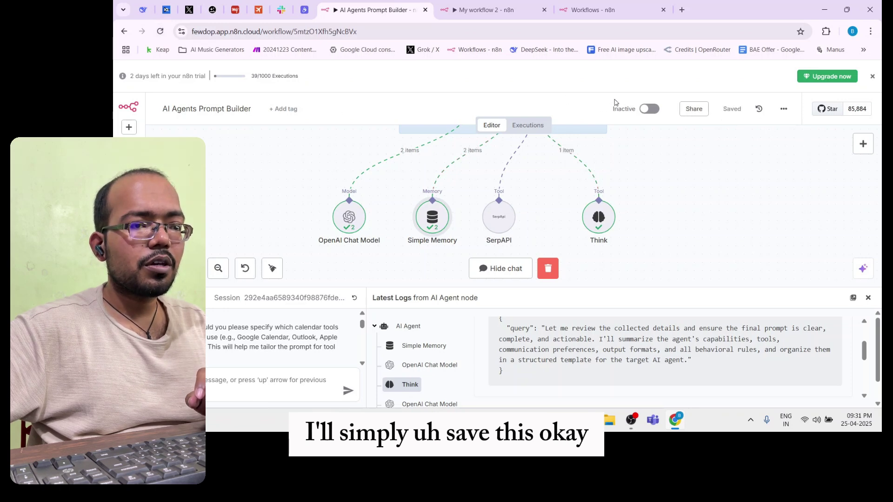
click(160, 32)
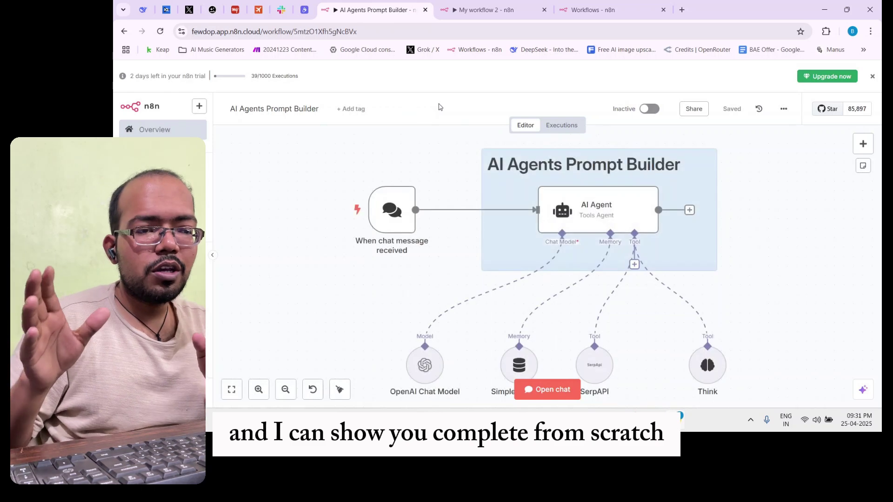
Look into the chat trigger node's parameters, and open the workflow chat to send the message "Hey"
double_click(389, 217)
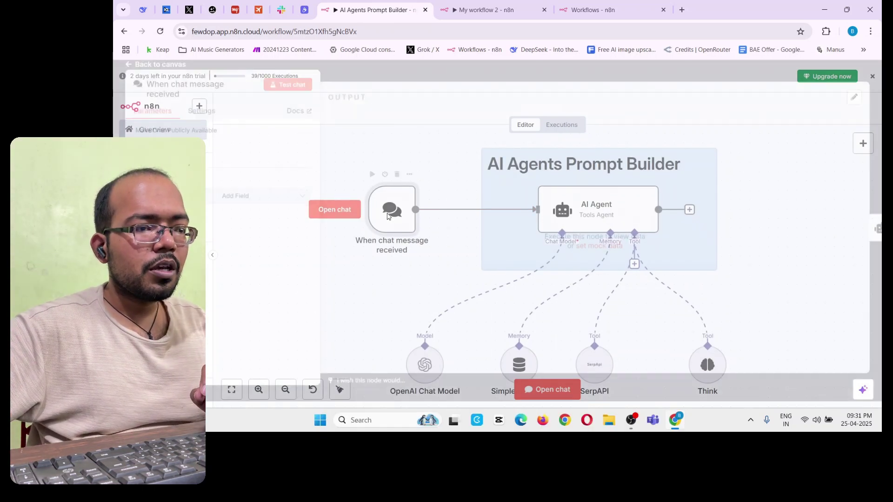
click(467, 87)
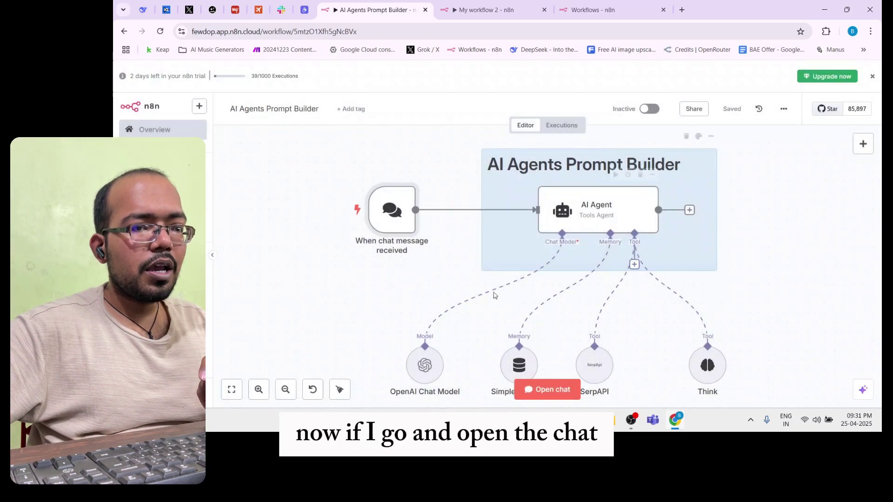
click(547, 390)
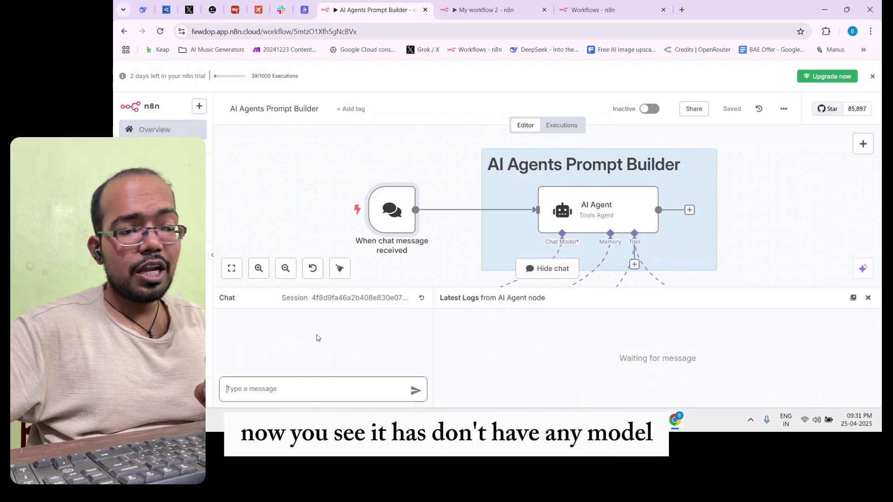
click(345, 388)
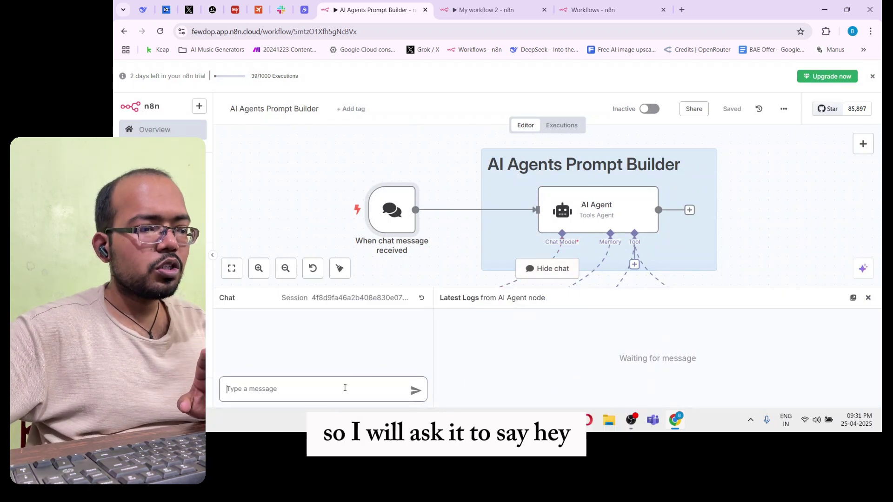
text(Hey)
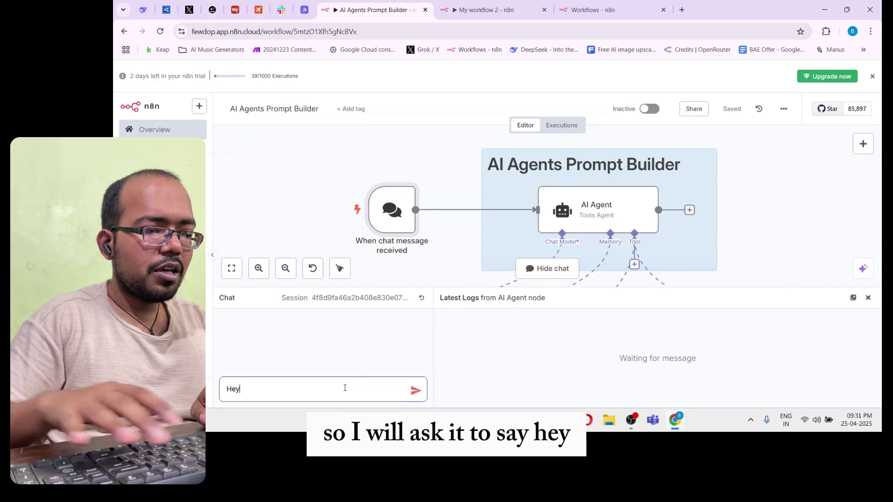
key(Return)
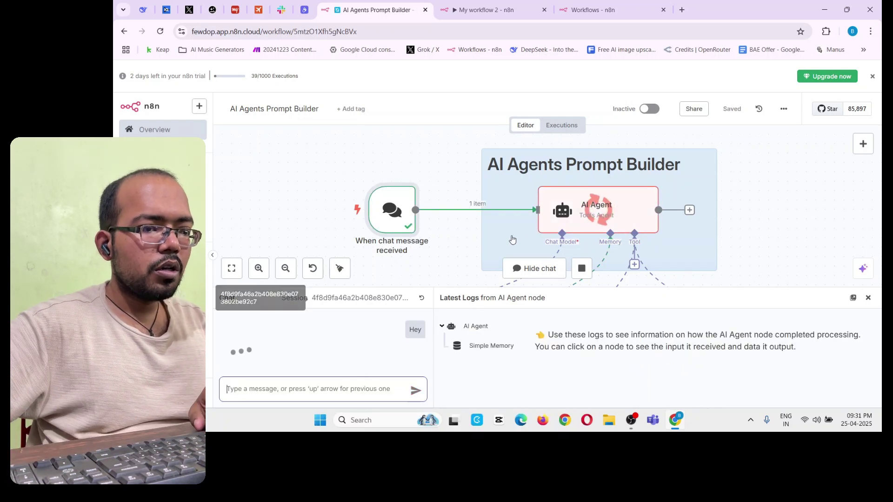
Read the agent's reply about creating detailed, high-quality prompts and its question on what the AI agent should do
scroll(533, 228, down, 3)
scroll(534, 228, down, 2)
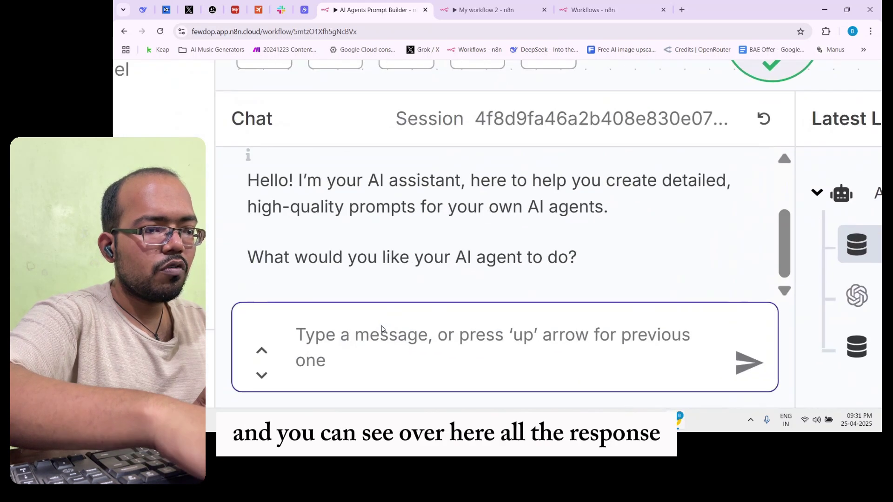
click(267, 376)
scroll(379, 325, left, 2)
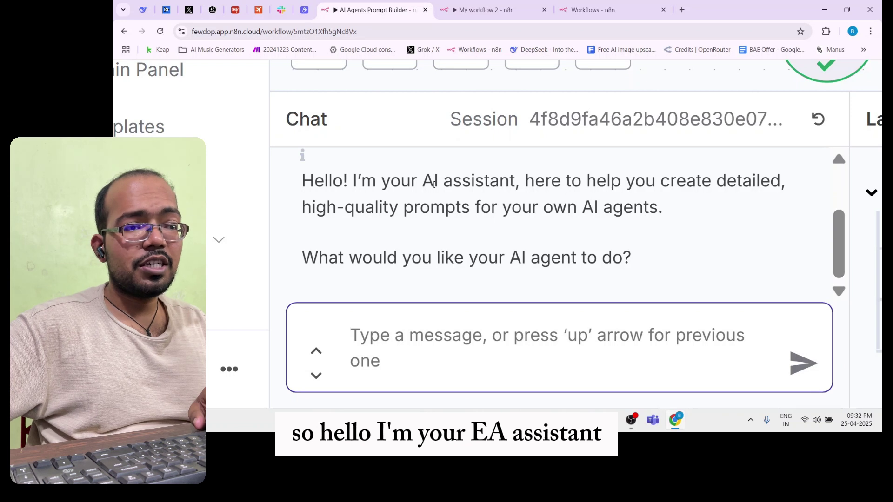
drag(433, 185, 616, 210)
click(684, 182)
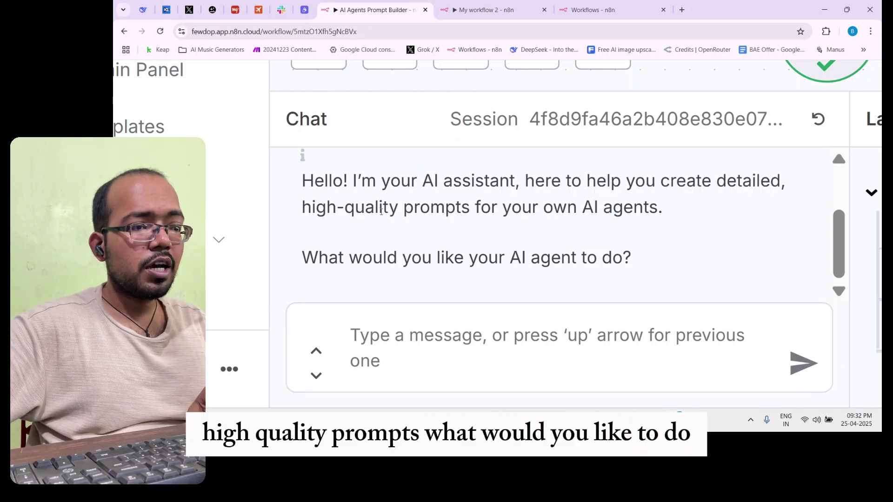
drag(380, 207, 565, 224)
click(562, 225)
drag(431, 260, 570, 259)
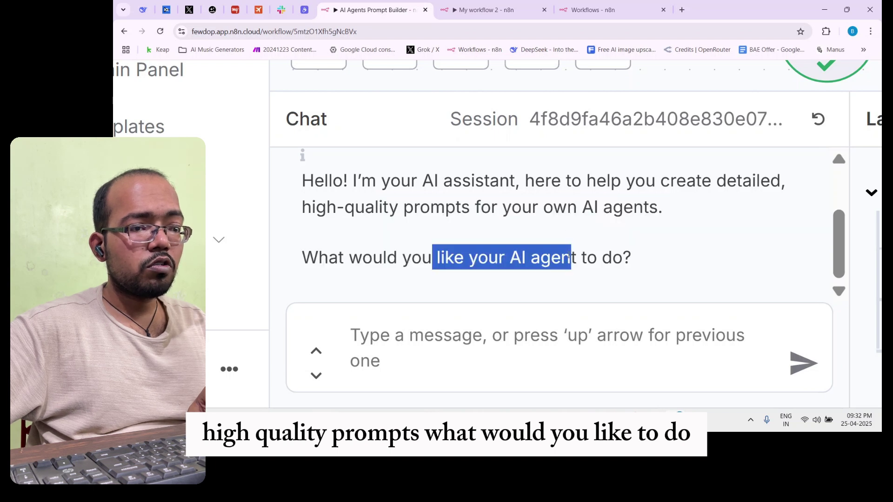
Paste the copied meeting and calendar agent description into the chat message and remove the trailing blank line
click(514, 345)
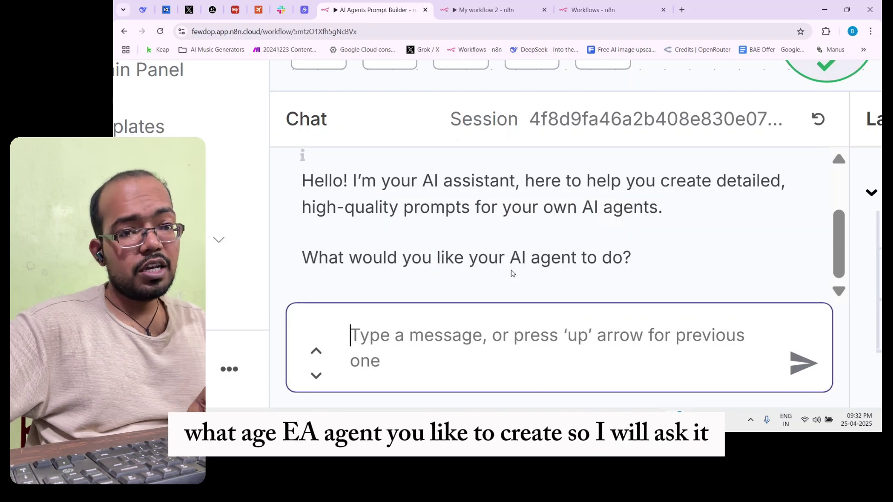
key(ctrl+v)
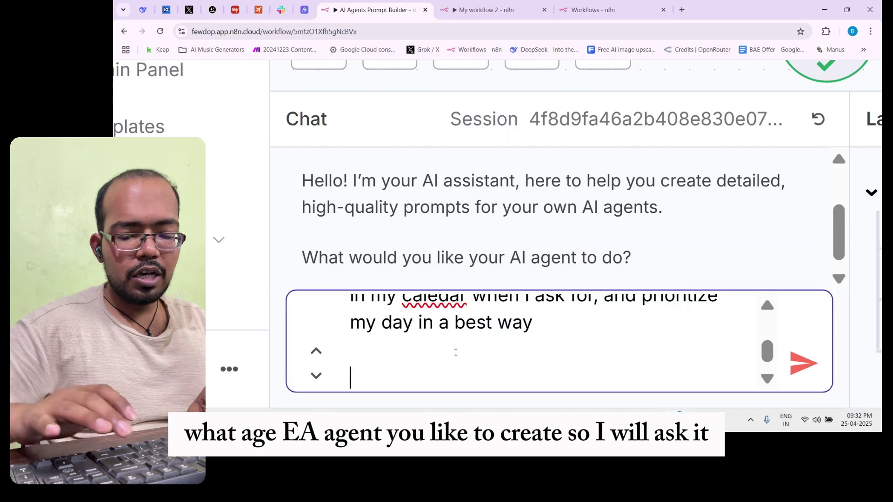
key(BackSpace)
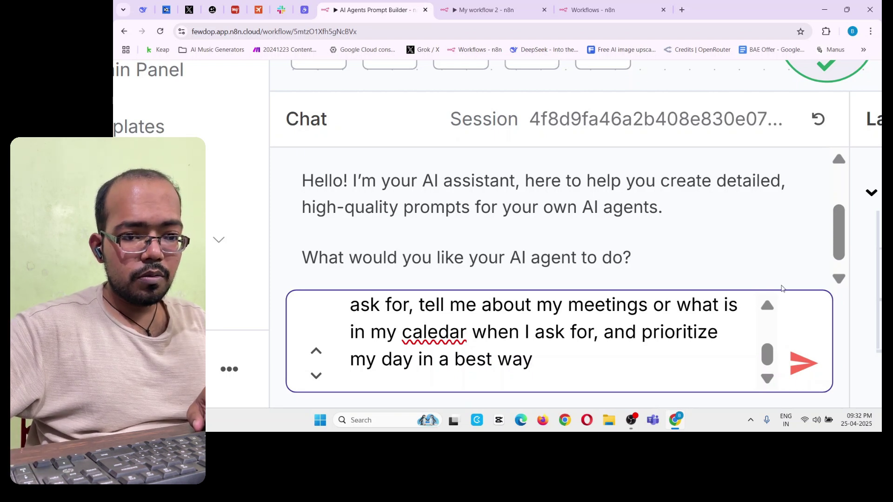
Review the pasted request, correct "caledar" to "calendar", and send it to the agent
click(768, 308)
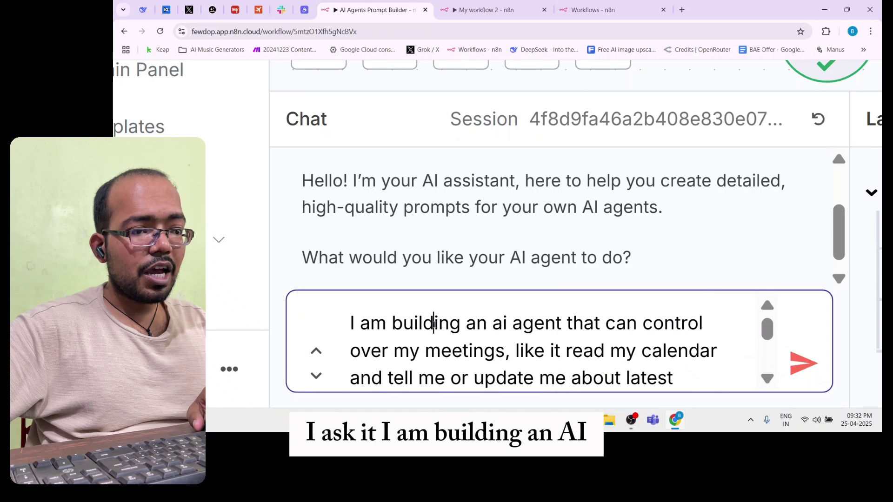
drag(435, 323, 687, 324)
drag(394, 351, 520, 350)
drag(594, 351, 710, 351)
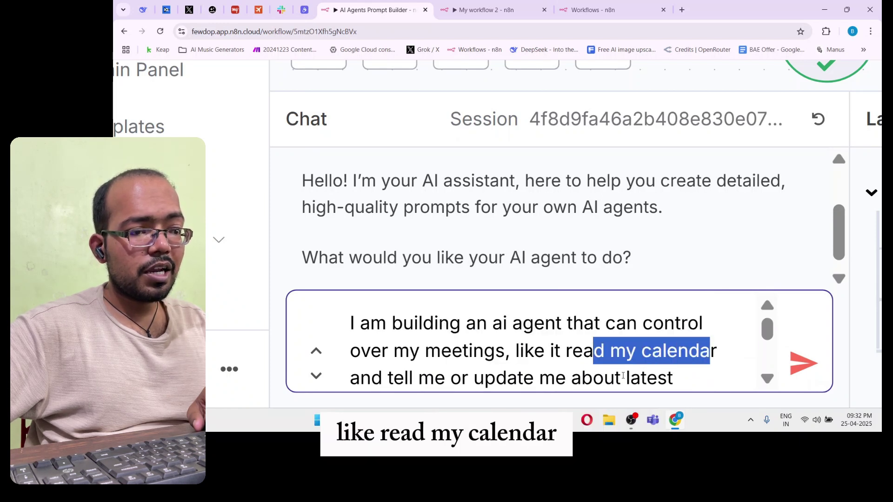
click(541, 379)
scroll(772, 385, down, 5)
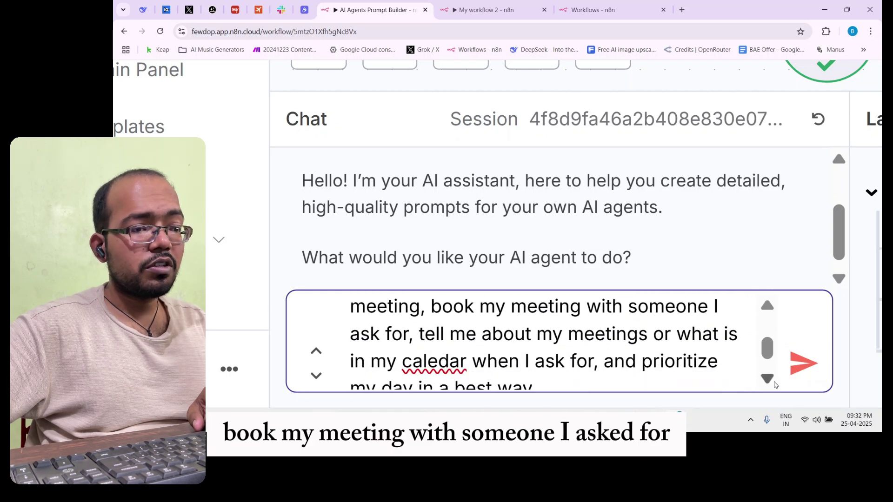
scroll(775, 385, down, 1)
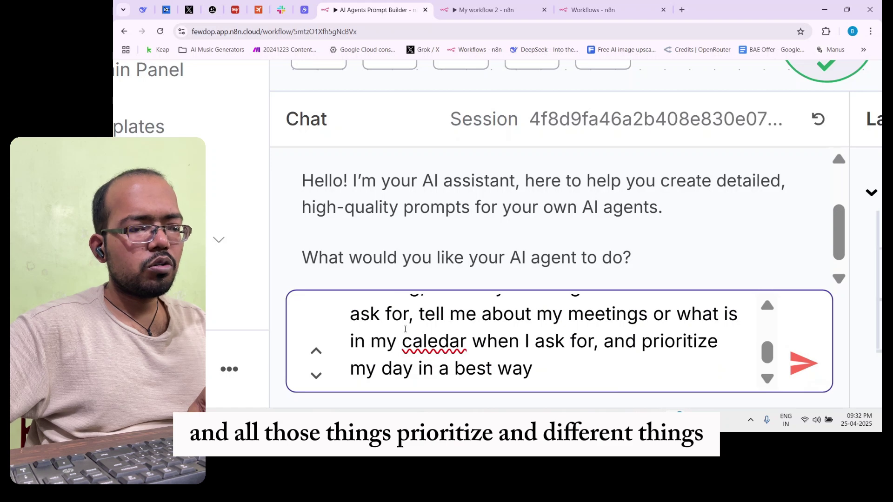
text(n)
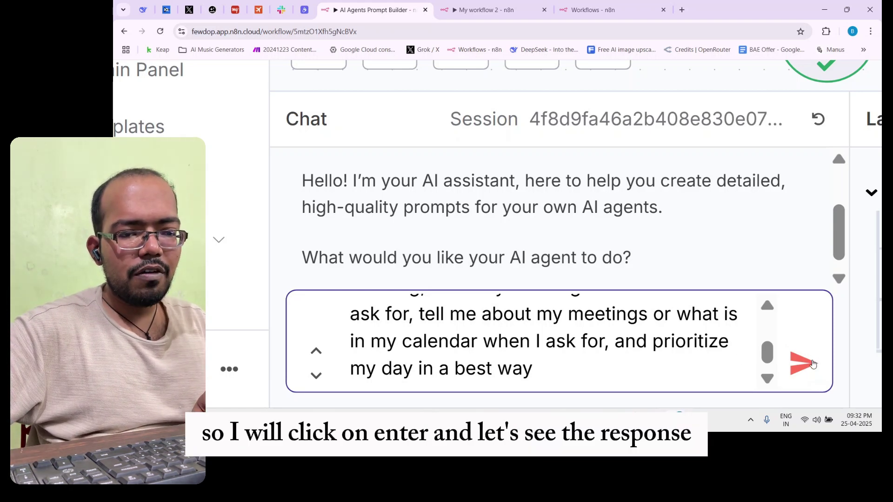
click(812, 364)
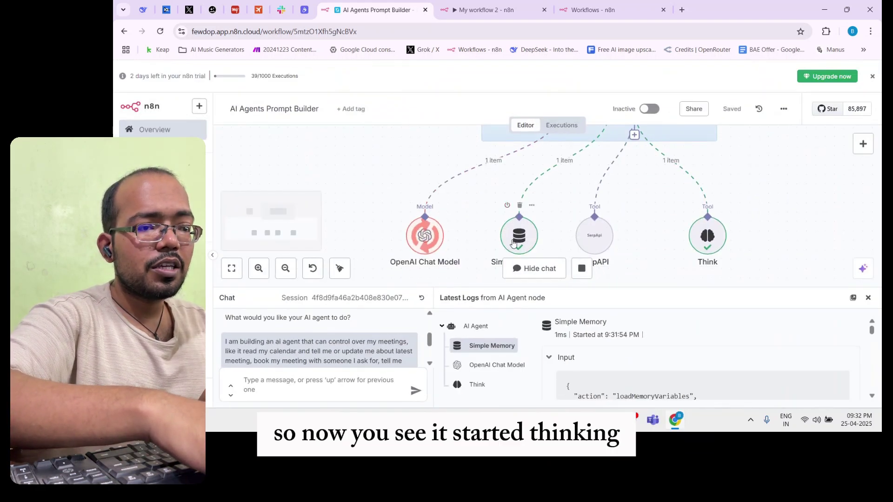
Check the executed nodes on the canvas and display the Think entry in the AI Agent's latest logs
scroll(521, 196, up, 3)
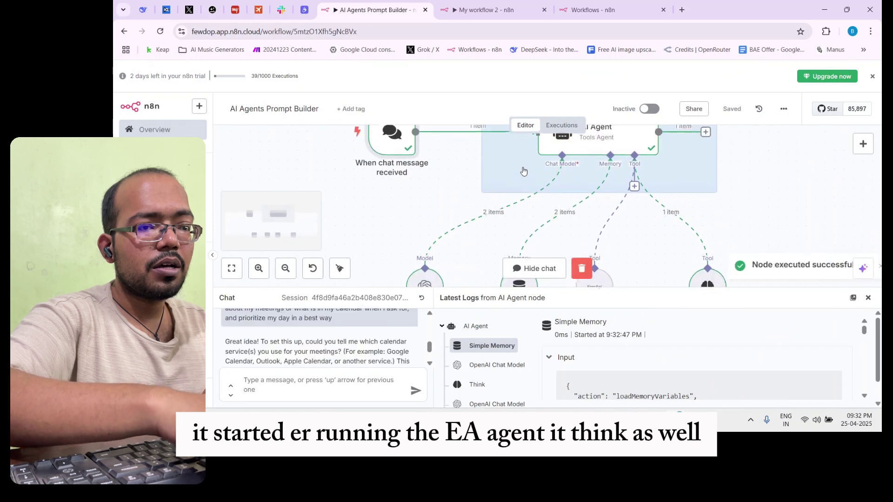
scroll(523, 171, down, 3)
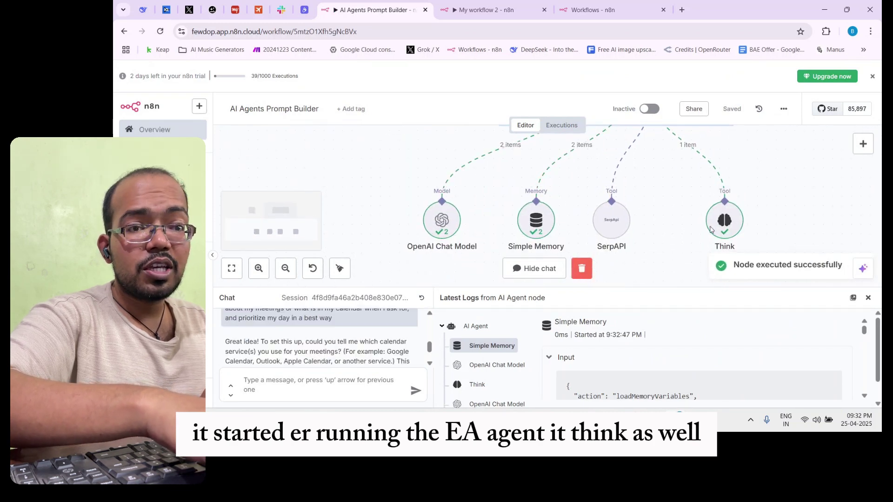
scroll(710, 229, down, 2)
scroll(524, 362, down, 1)
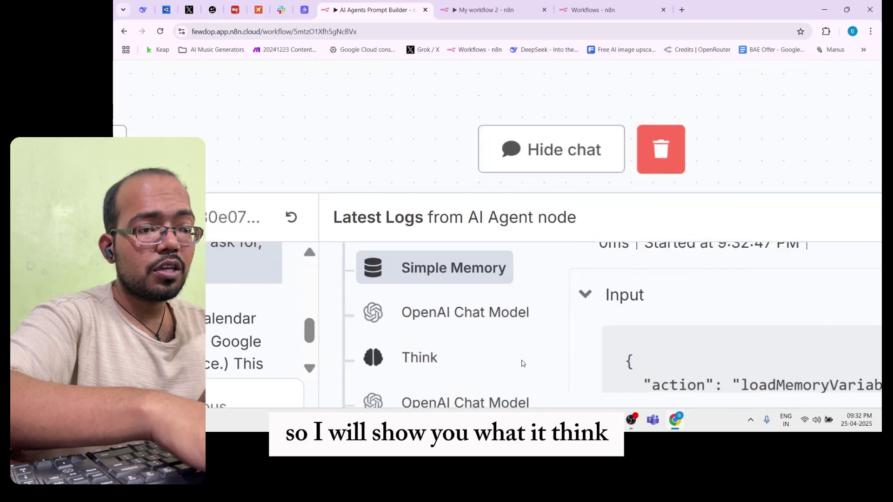
scroll(562, 278, down, 2)
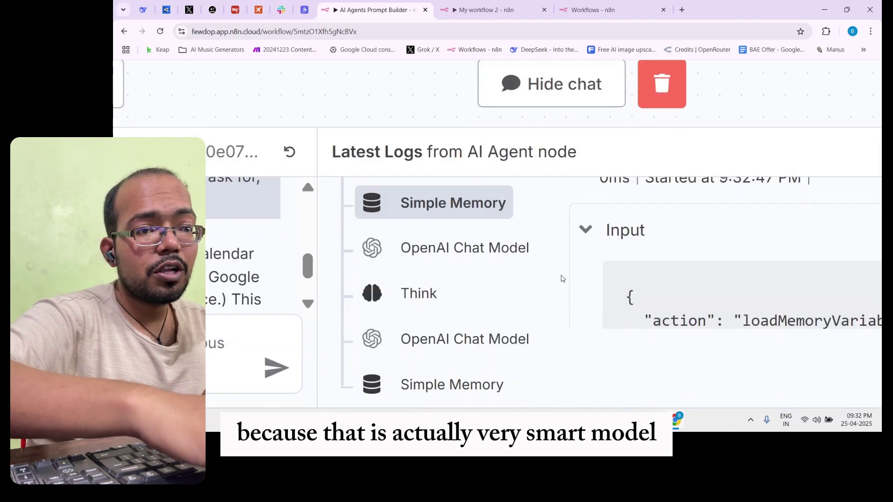
click(439, 295)
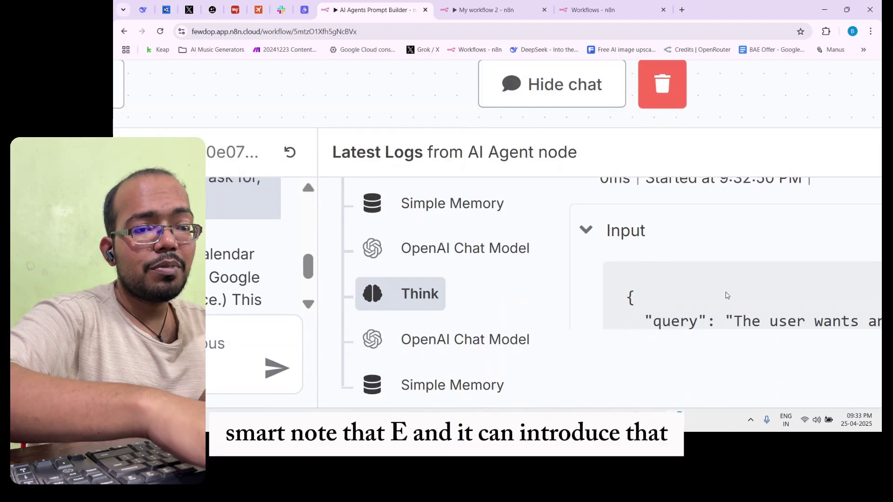
scroll(740, 296, right, 3)
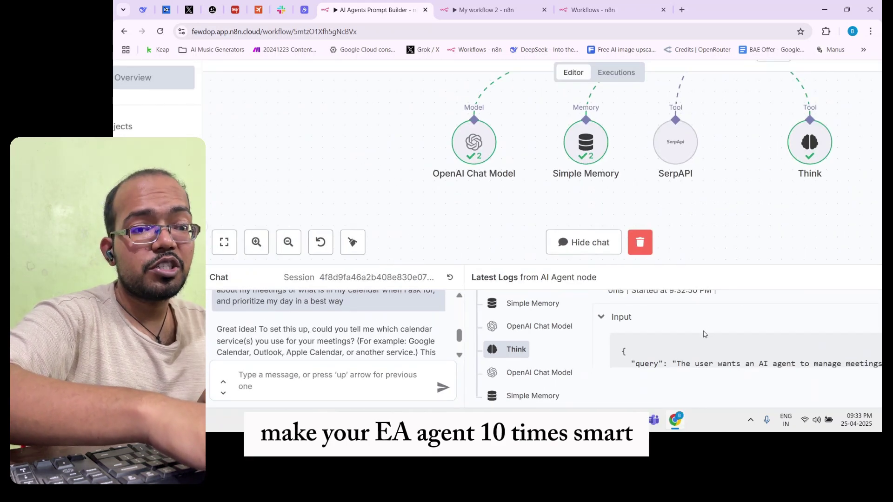
scroll(705, 333, up, 3)
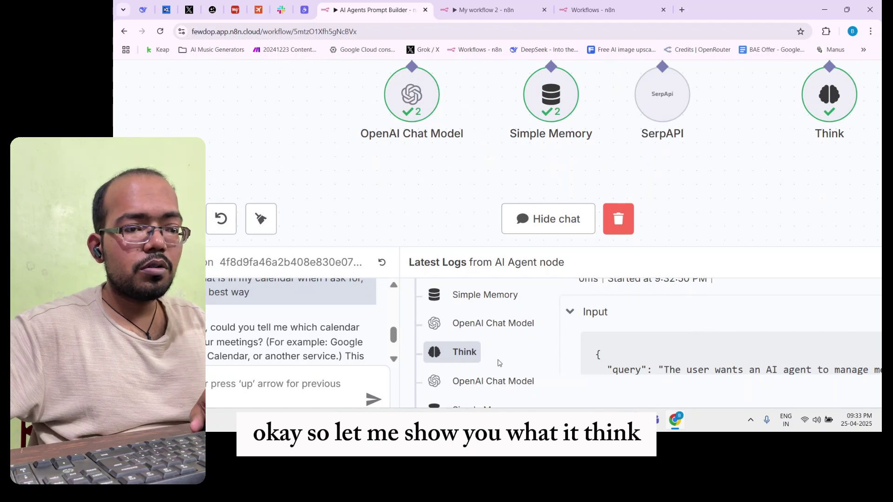
click(466, 355)
scroll(673, 341, down, 1)
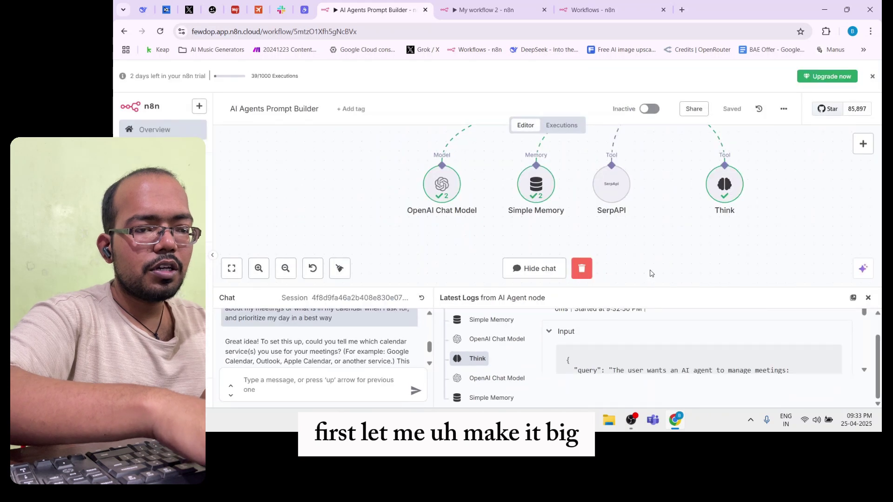
Enlarge the chat and log area and read the Think entry's input and output response
drag(651, 292, 658, 205)
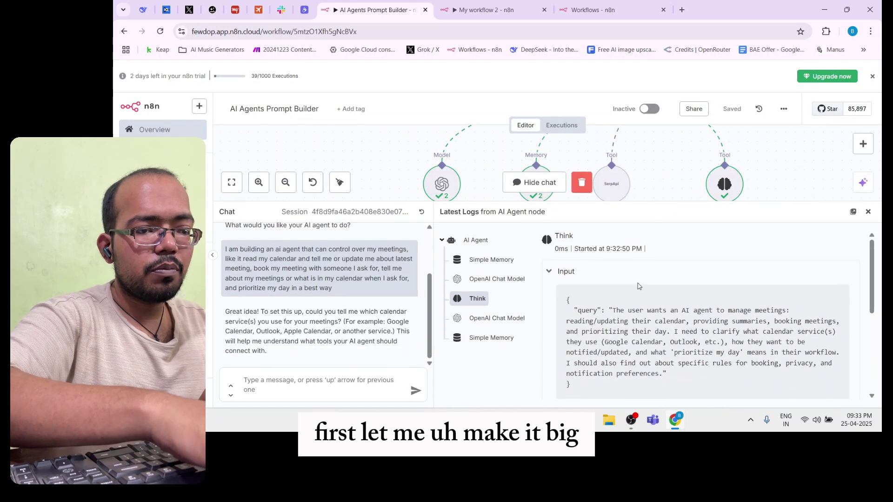
scroll(637, 286, down, 1)
scroll(638, 286, down, 2)
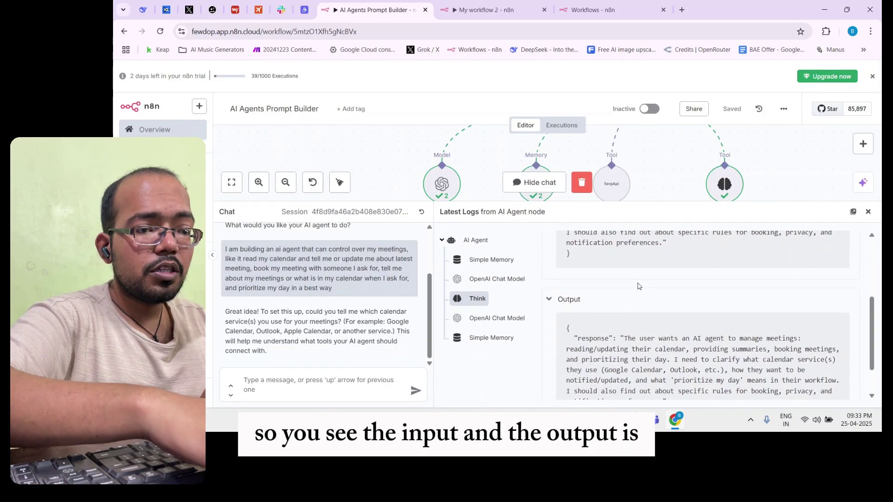
scroll(638, 286, down, 1)
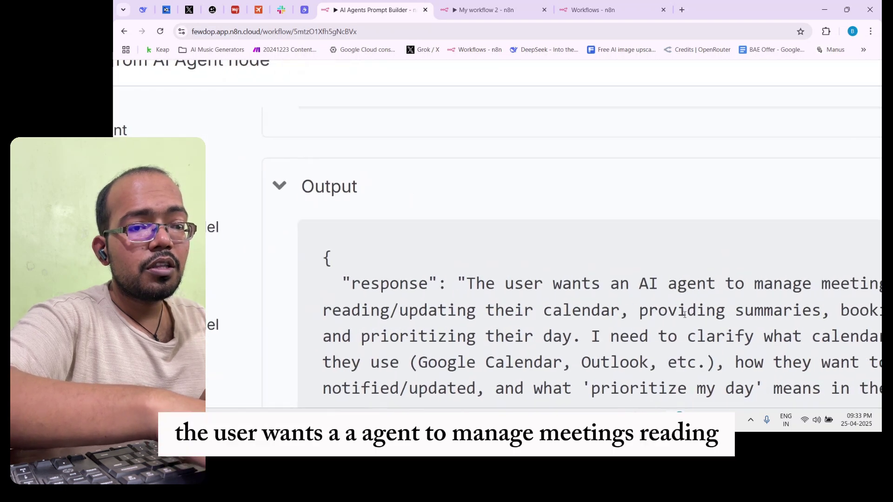
scroll(684, 315, down, 1)
scroll(684, 315, right, 1)
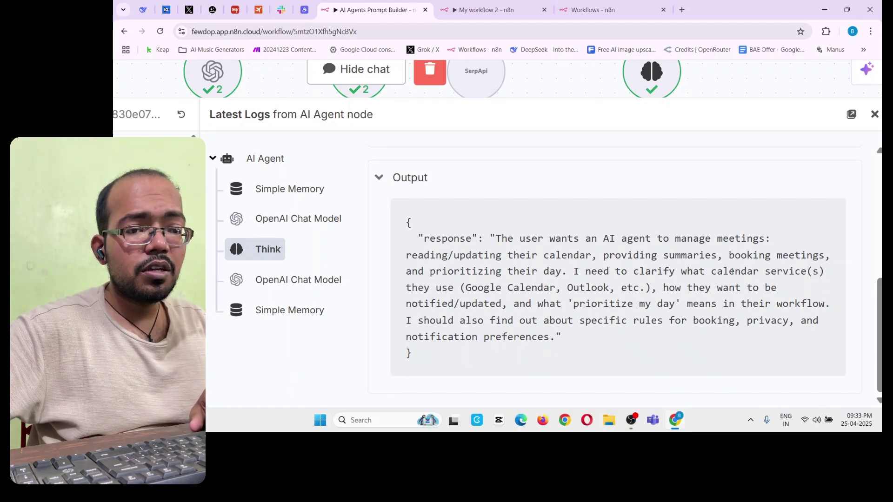
Read the clarification points in the Think output and the agent's chat question about which calendar service is used
drag(818, 271, 733, 271)
drag(496, 271, 633, 271)
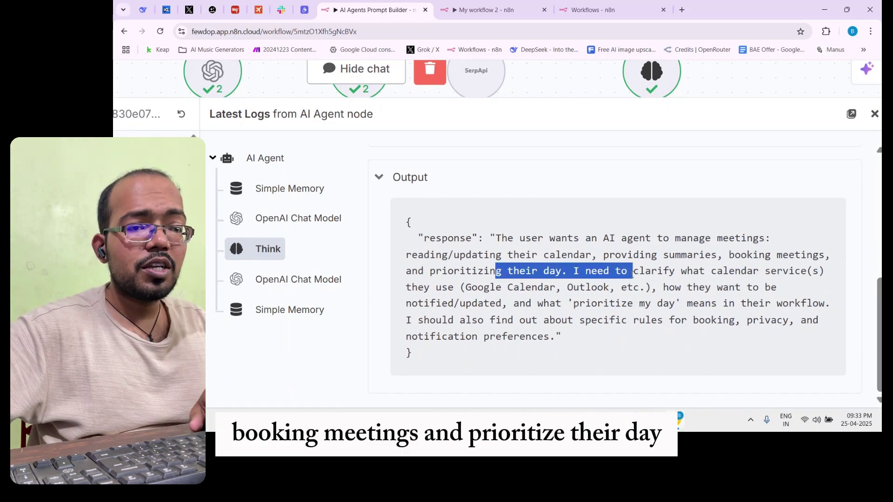
drag(568, 272, 550, 332)
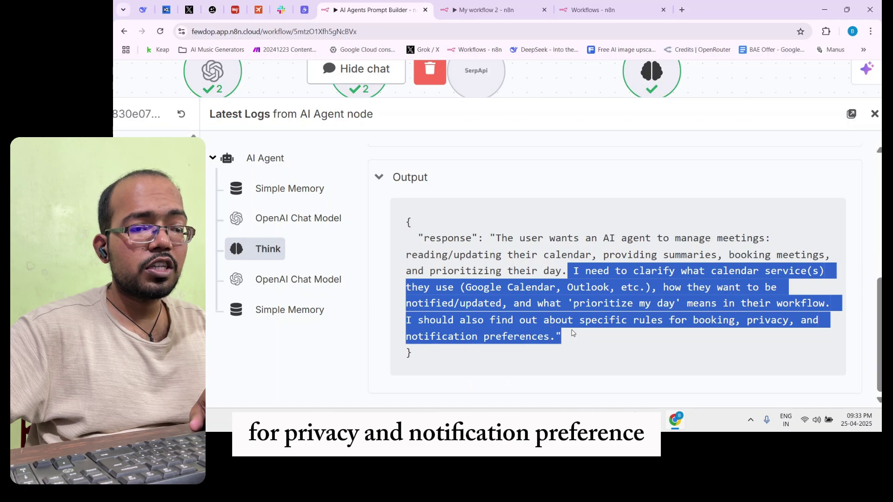
click(590, 309)
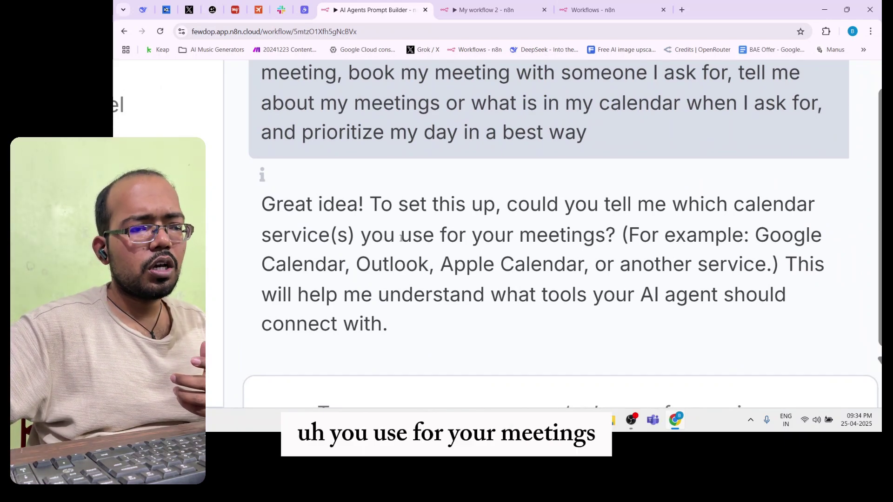
drag(401, 234, 617, 235)
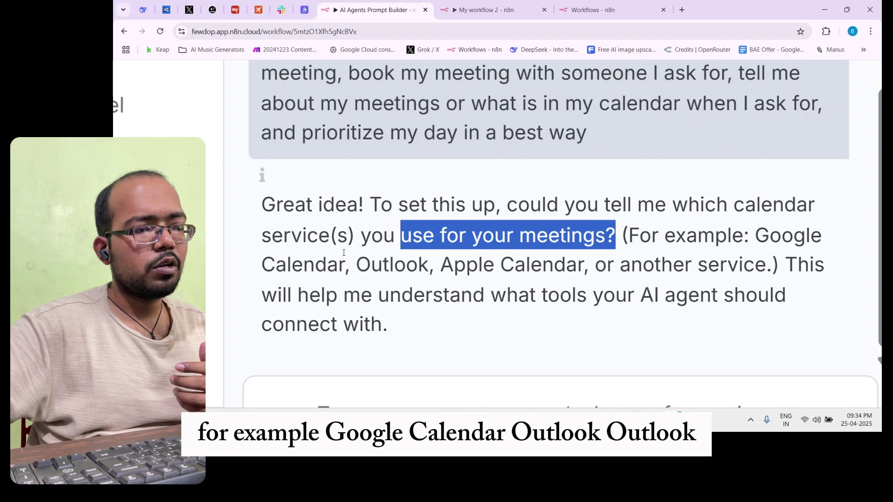
drag(436, 259, 793, 263)
click(539, 271)
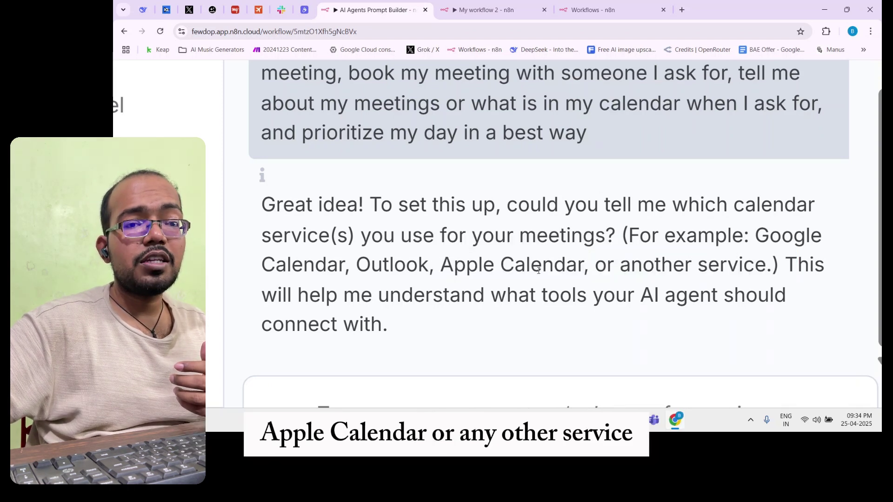
scroll(418, 279, down, 2)
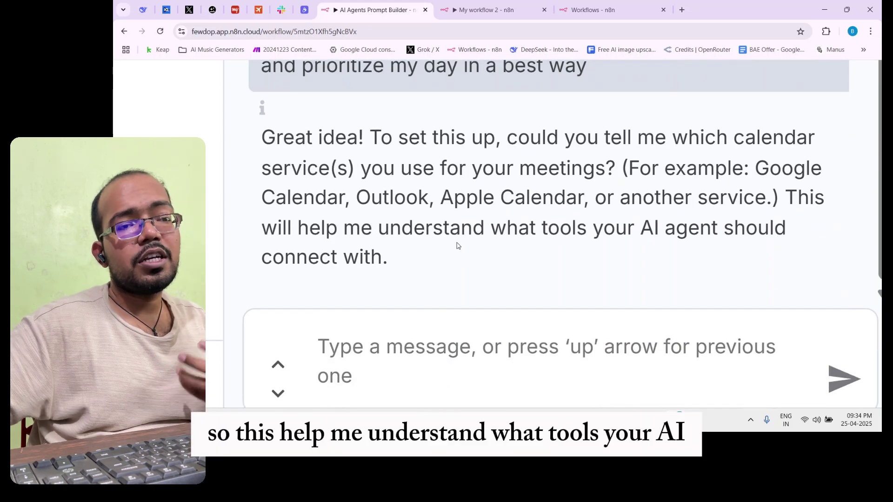
Answer the calendar service question with "I will use Google Calendar only" and send it
click(365, 339)
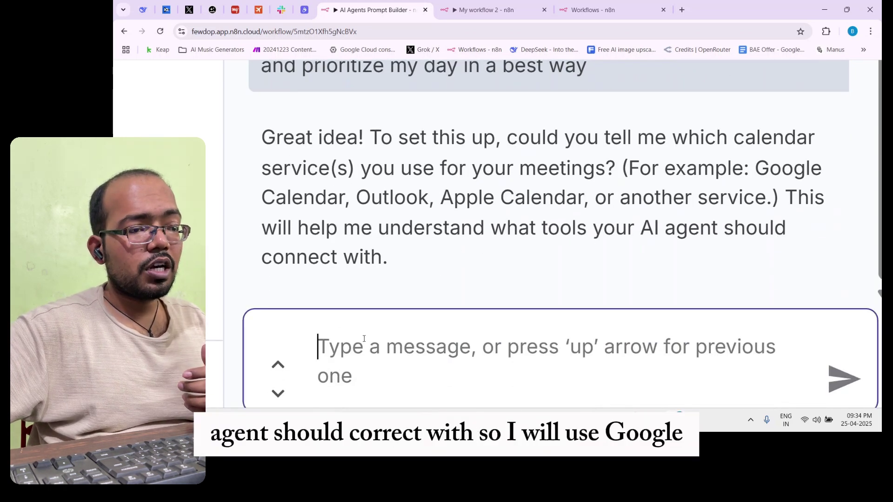
text(I wil)
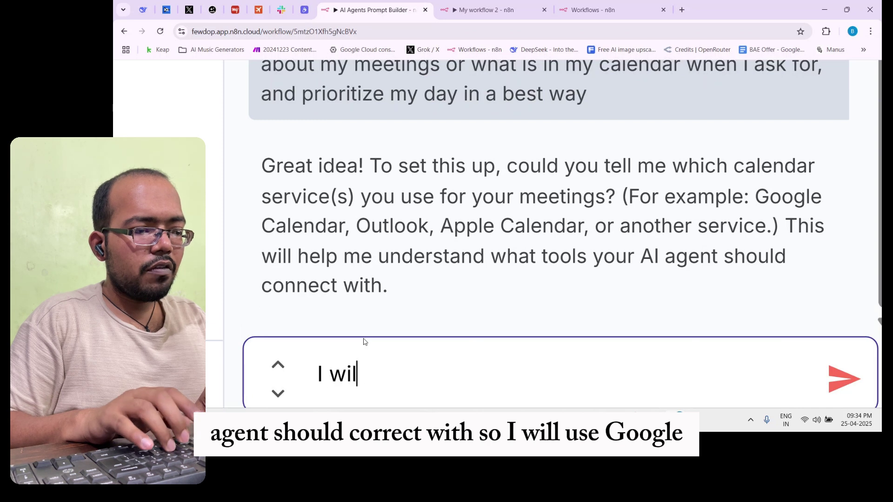
text(l use Googl e)
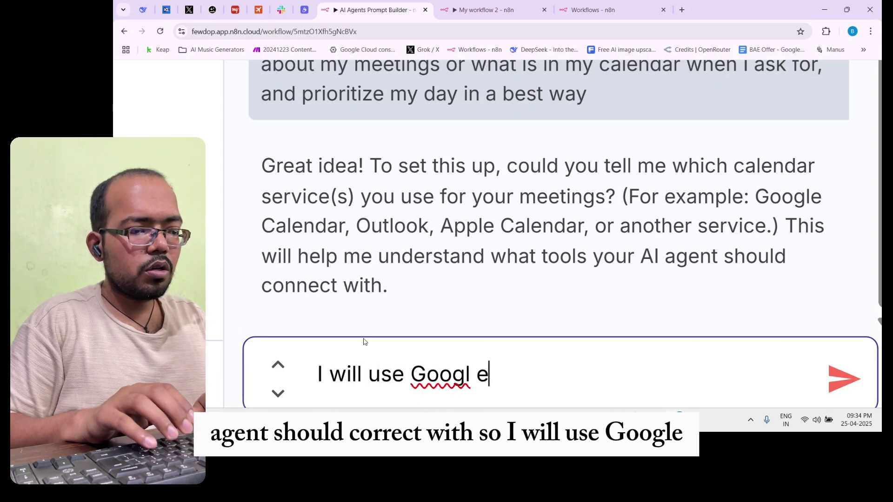
key(BackSpace)
key(BackSpace)
text(e Ca)
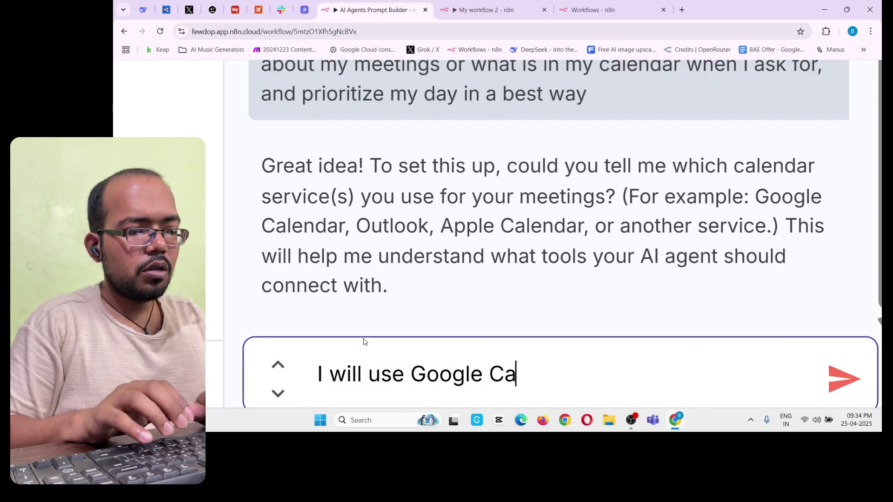
text(lendar onlyu)
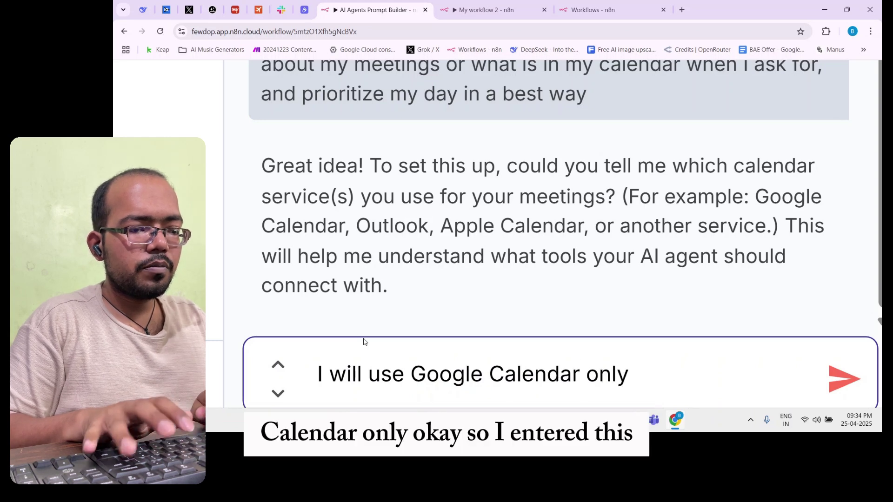
key(Return)
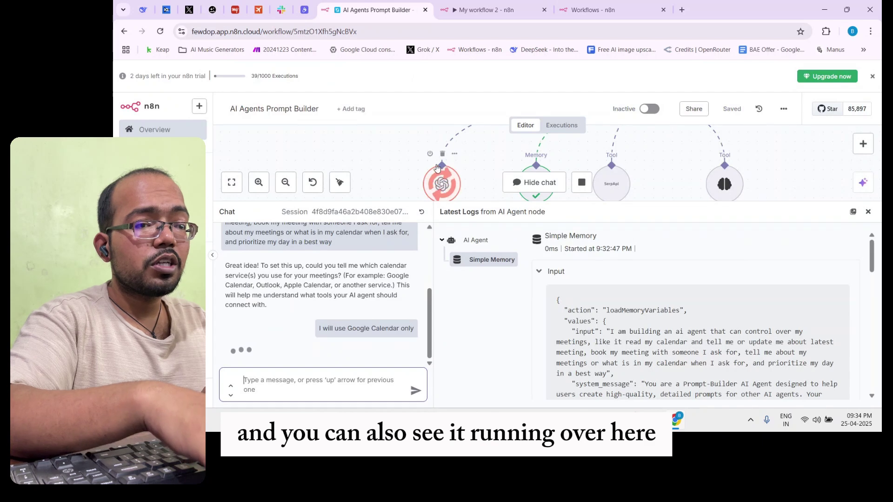
Check the node execution on the canvas and enlarge the page to show the agent's new chat reply
scroll(451, 151, down, 1)
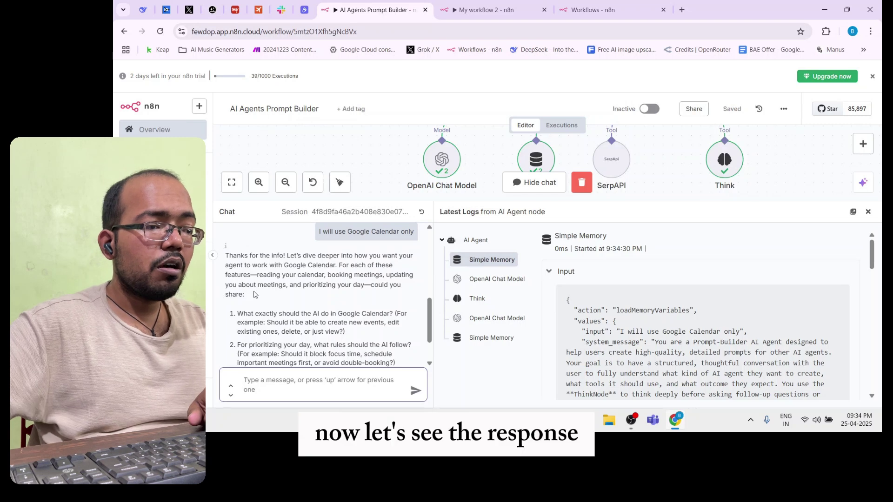
scroll(254, 295, down, 1)
key(ctrl+plus)
key(ctrl+plus)
key(ctrl+plus)
key(ctrl+plus)
key(ctrl+plus)
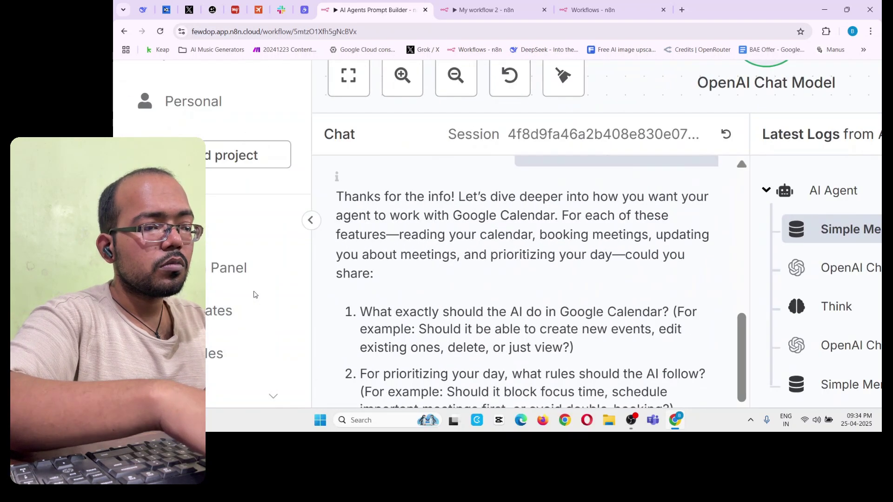
key(ctrl+plus)
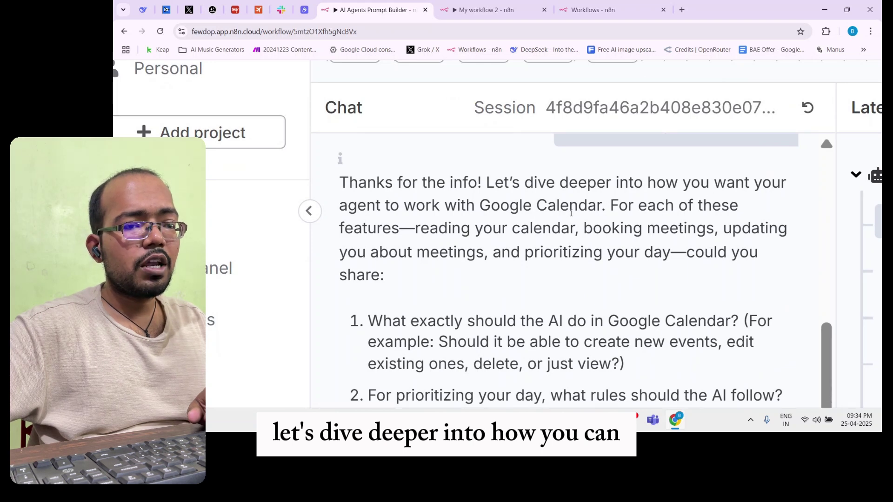
Read the agent's follow-up questions on Google Calendar actions and day-prioritization rules
drag(572, 213, 413, 226)
drag(509, 205, 640, 210)
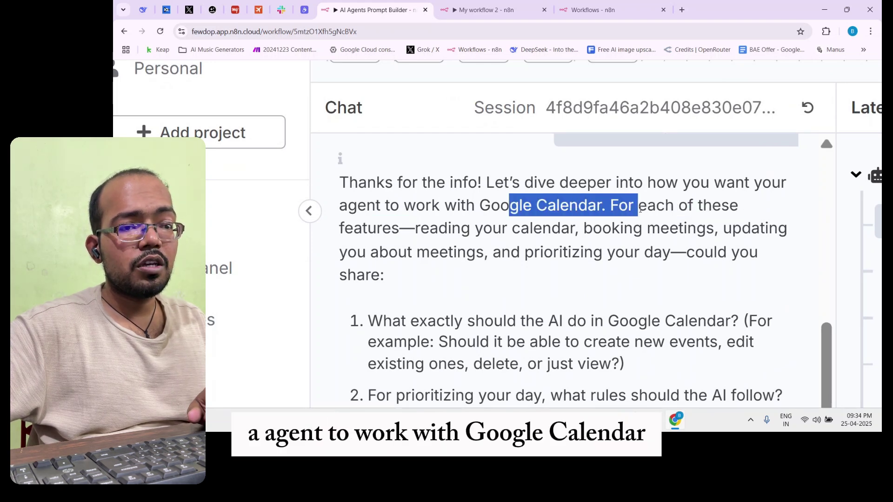
scroll(524, 254, down, 2)
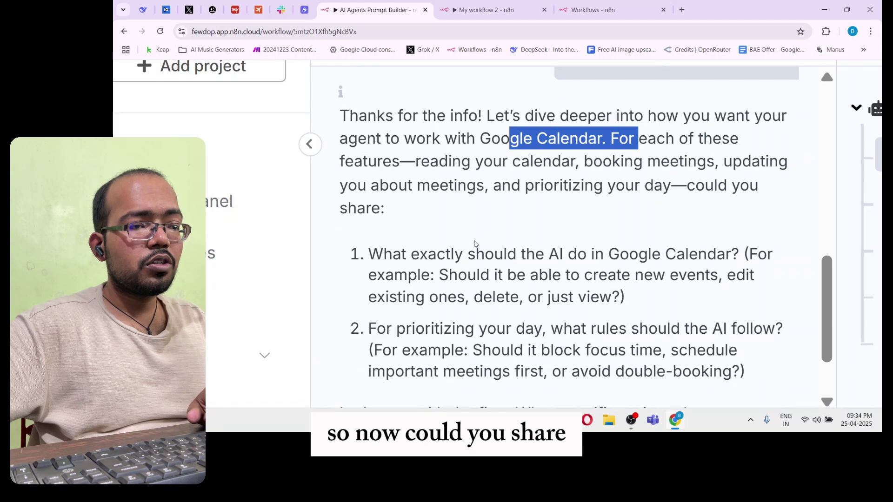
drag(718, 185, 483, 203)
click(536, 204)
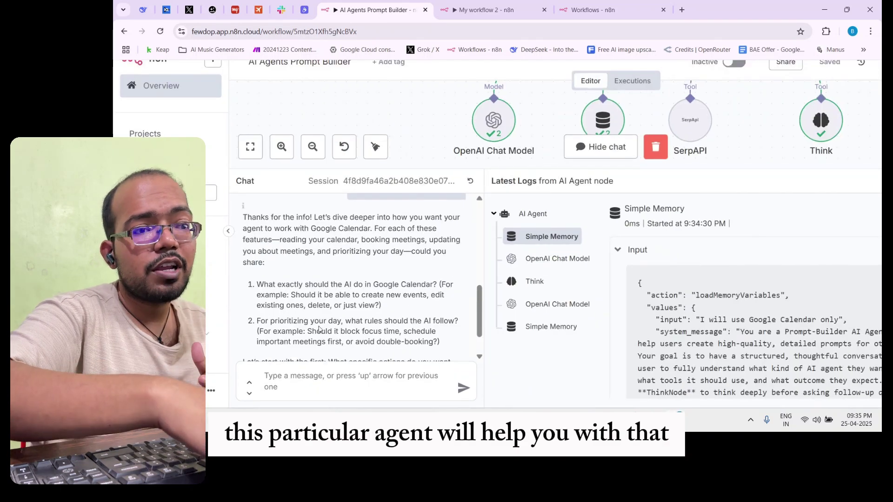
scroll(321, 329, down, 1)
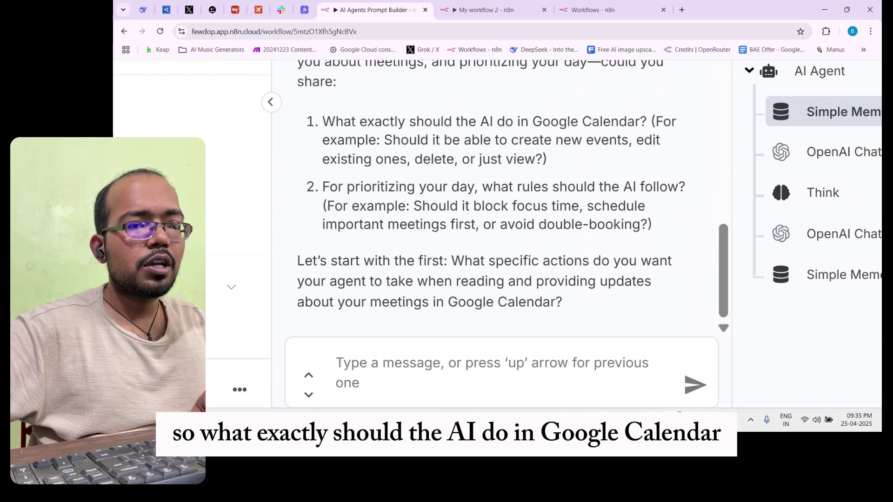
drag(357, 140, 645, 140)
drag(356, 159, 522, 159)
Write the chat reply "my ai agent will have a full control over my calendar, it can read, write, delete, update all sort of stuff"
click(388, 389)
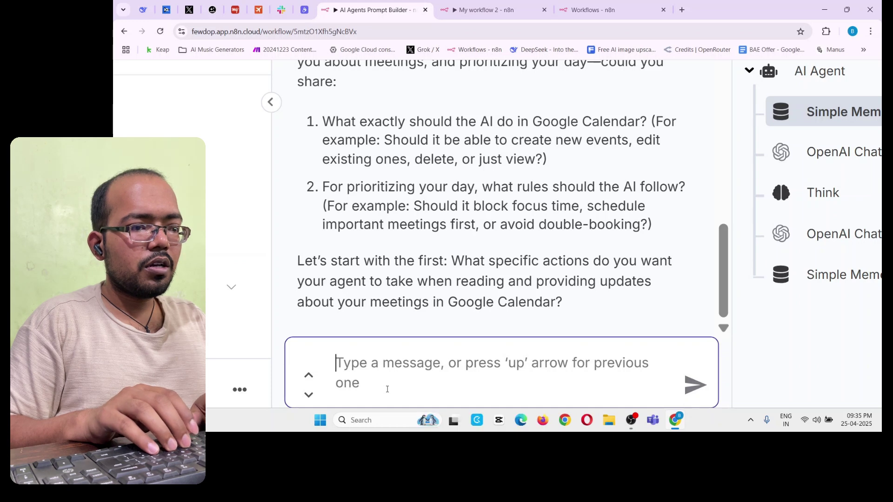
text(my a)
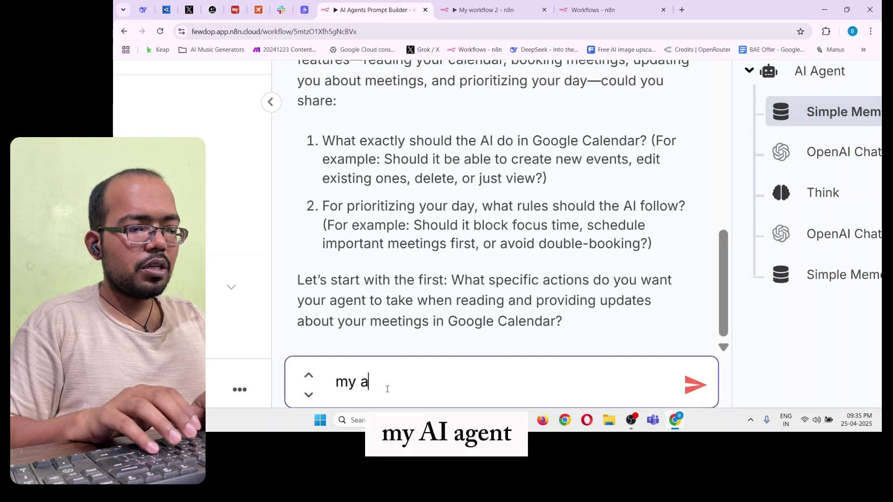
text(i agent ca)
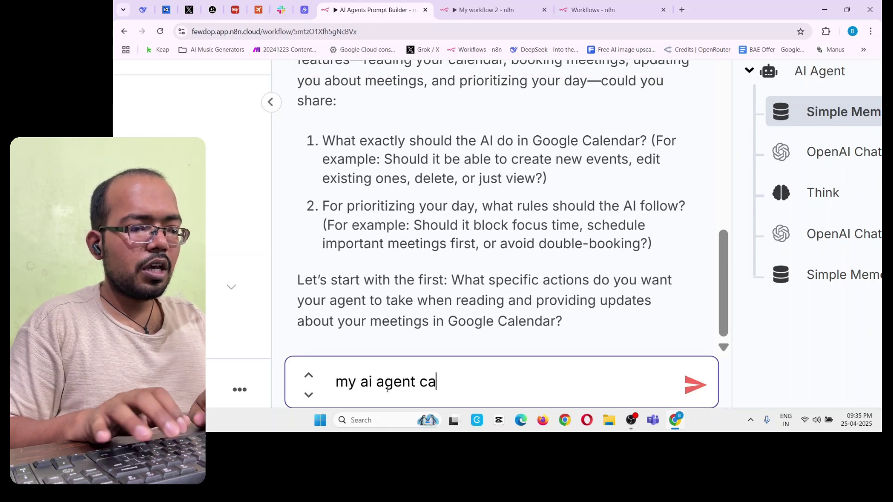
key(BackSpace)
key(BackSpace)
text(will have a full control over my)
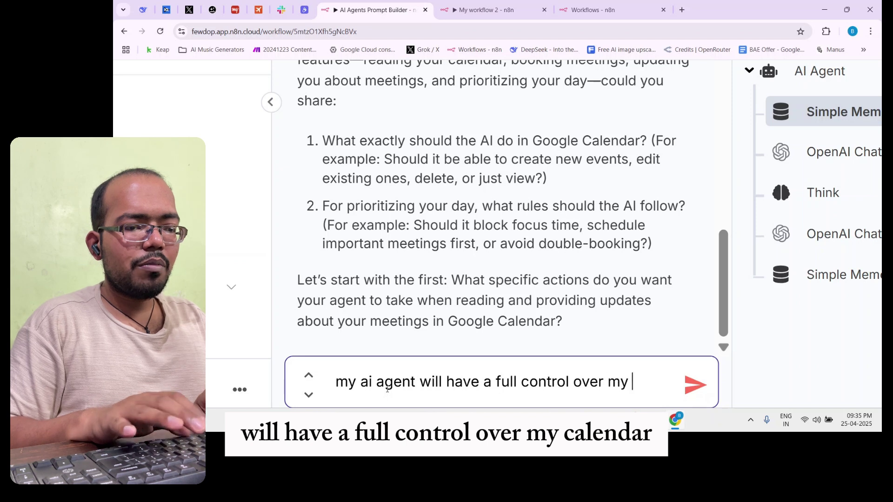
text(calendar, )
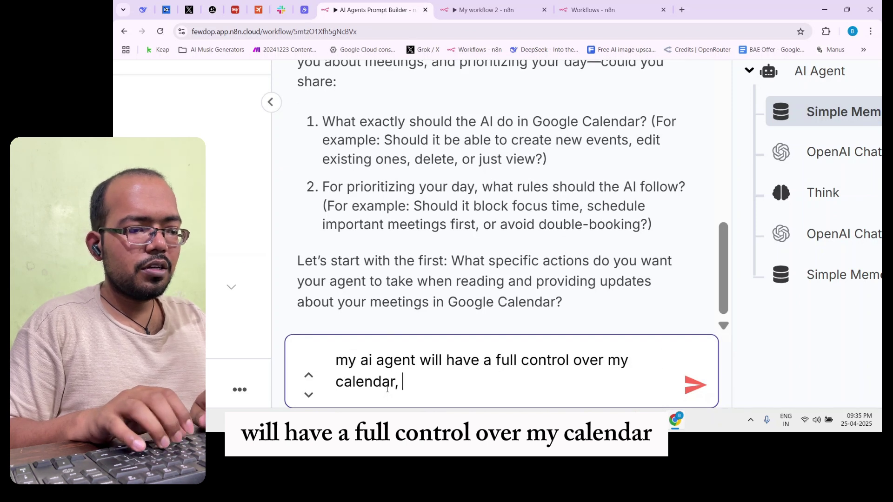
text(it can read, write, delete, update o)
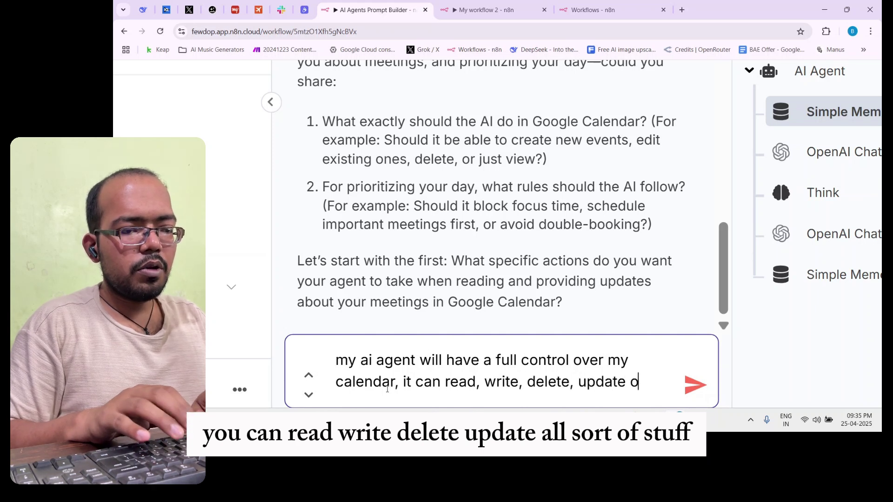
key(BackSpace)
text(all sort )
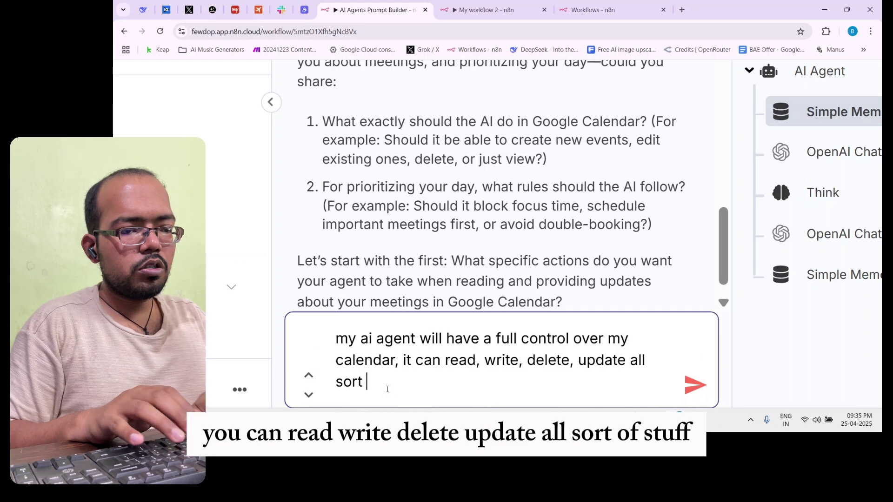
text(of stuff)
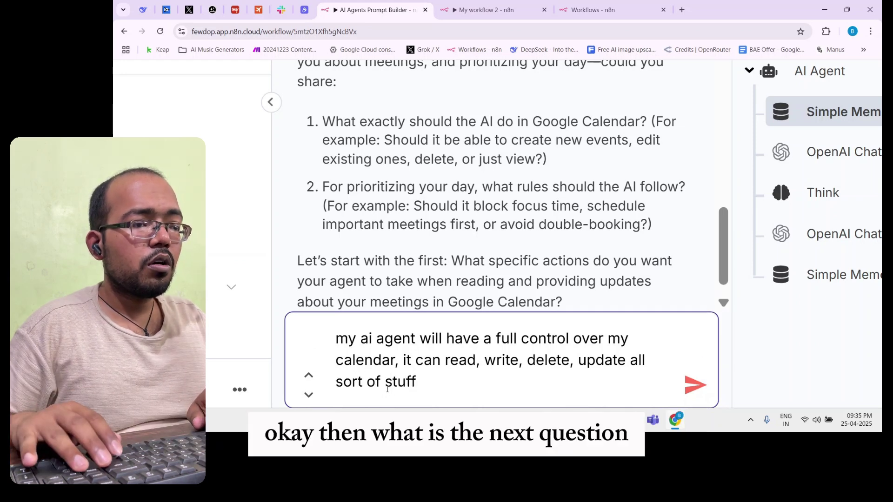
Review the day-prioritization question and begin a new line in the reply with "never do the double booking, if"
drag(380, 184, 673, 194)
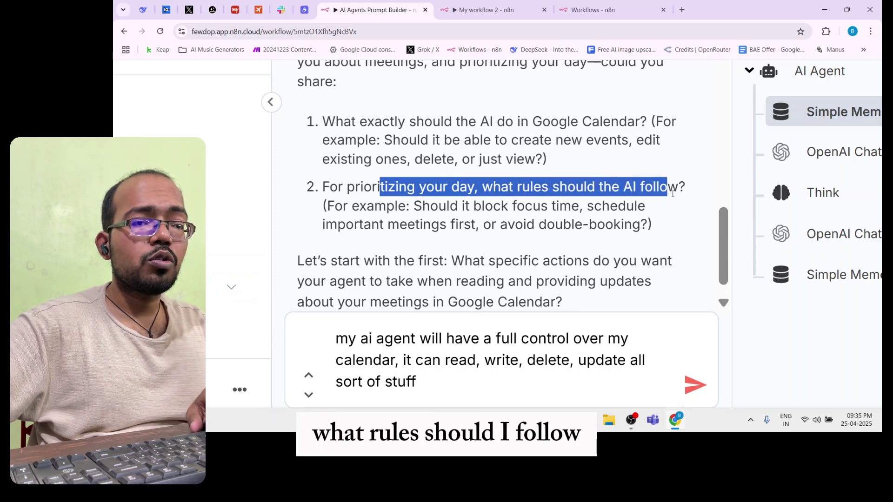
drag(440, 208, 637, 209)
drag(325, 225, 648, 226)
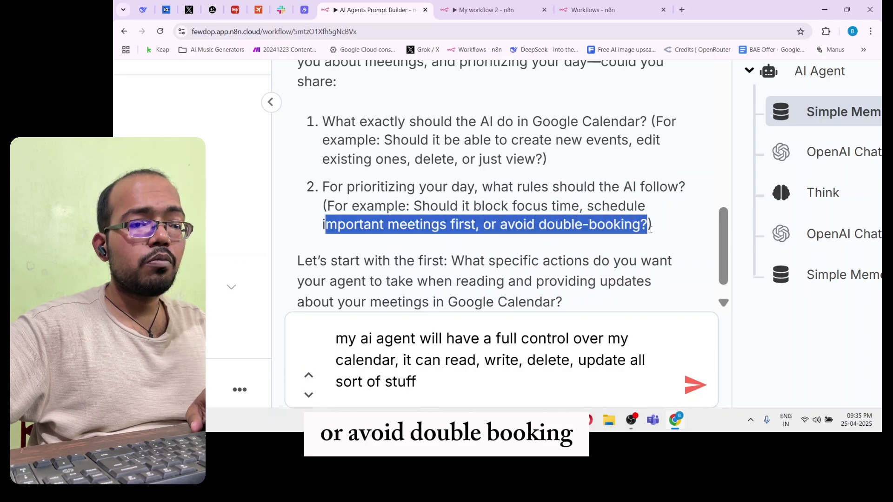
click(451, 388)
key(shift+Return)
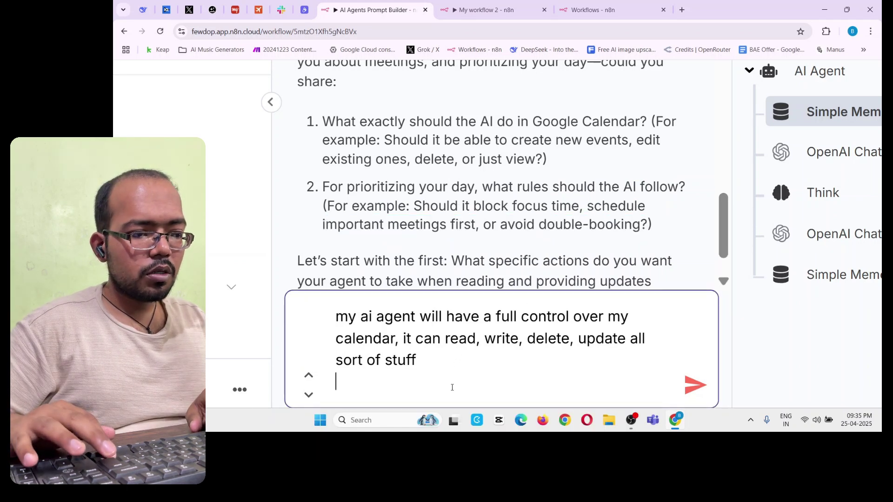
text(never do the )
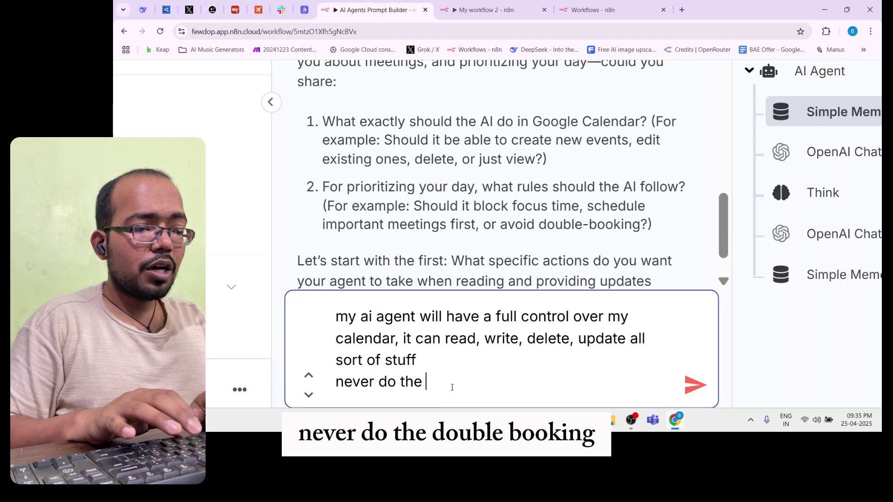
text(double booking, if )
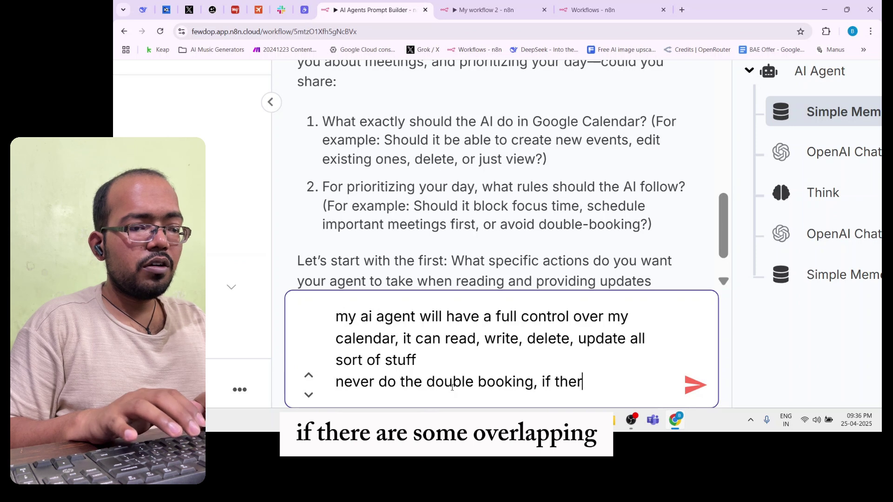
Continue the double-booking rule in the reply with "their are some overlapping meeting, I want it to act smart"
text(their are som)
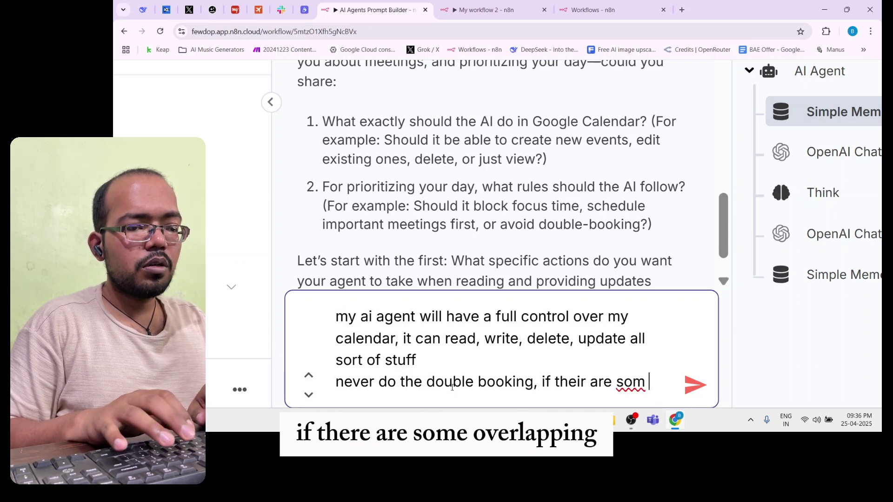
key(BackSpace)
text(e ov)
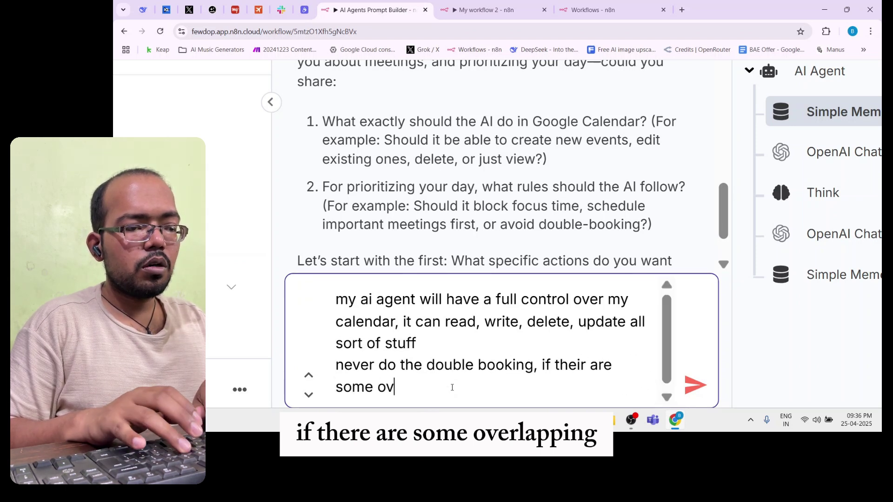
text(eralp)
key(BackSpace)
key(BackSpace)
key(BackSpace)
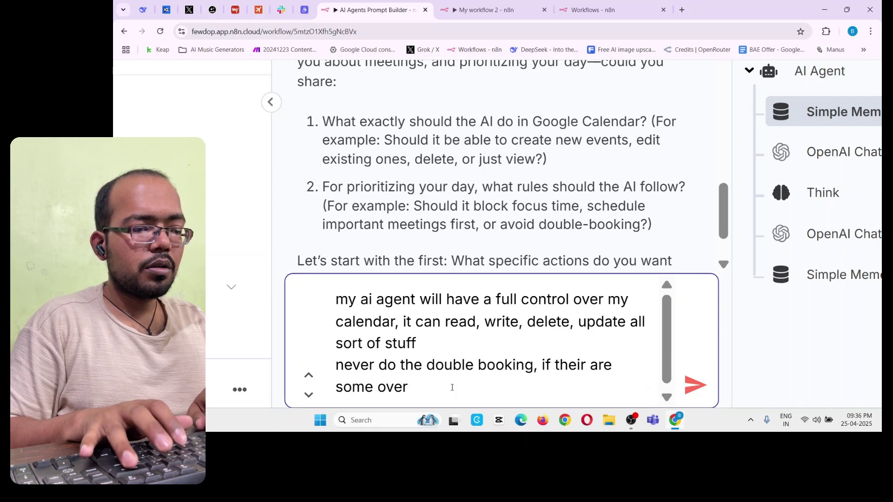
text(lapping meetin)
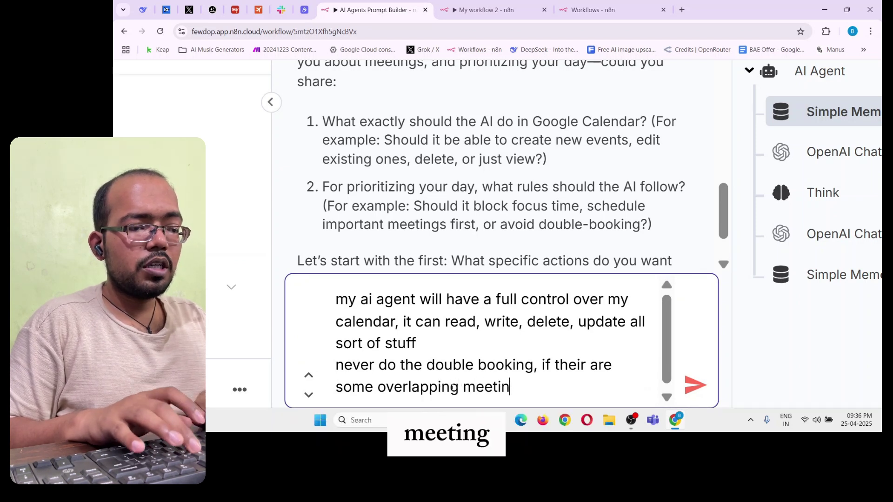
text(g I wn)
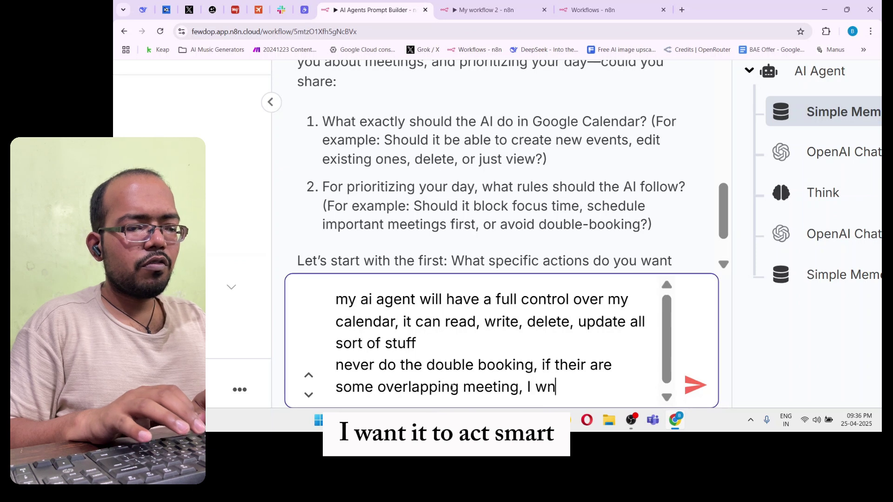
text(nt it to)
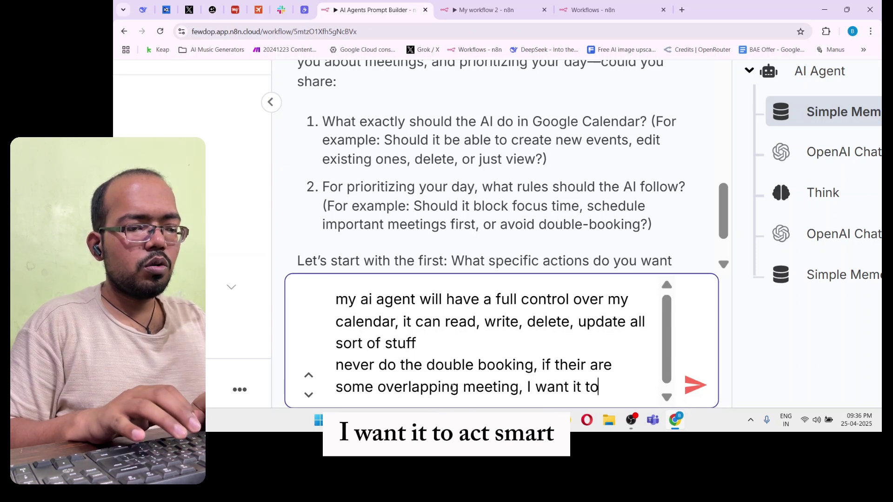
text( act smart )
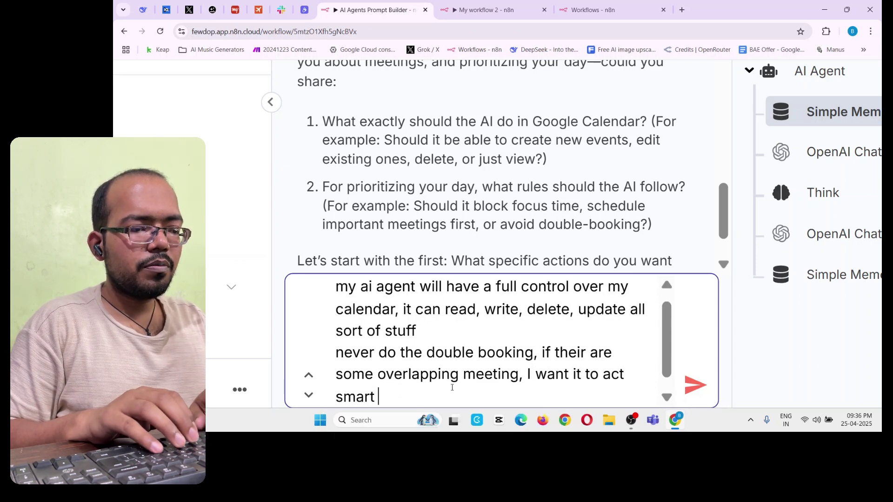
Continue with ", reschedule that meeting for different but first ask me and also tell me what time in my calendar is avaialbe for that reschedule"
text(, resc)
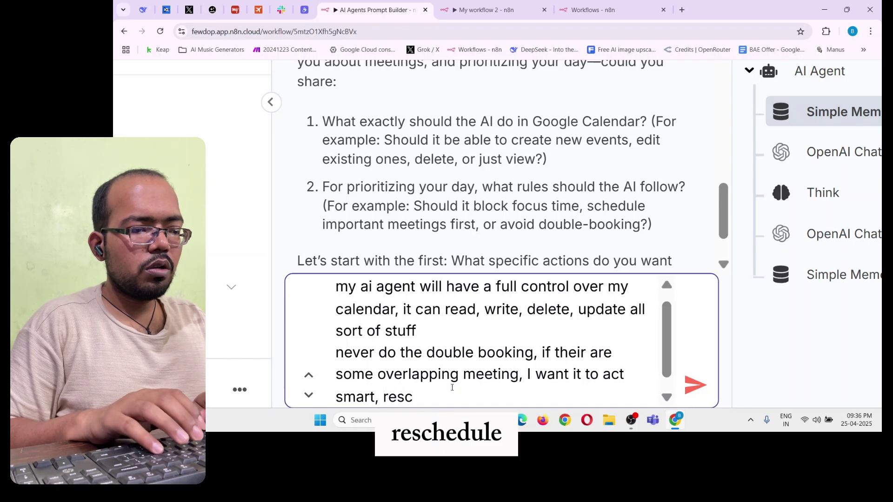
text(hedule that m)
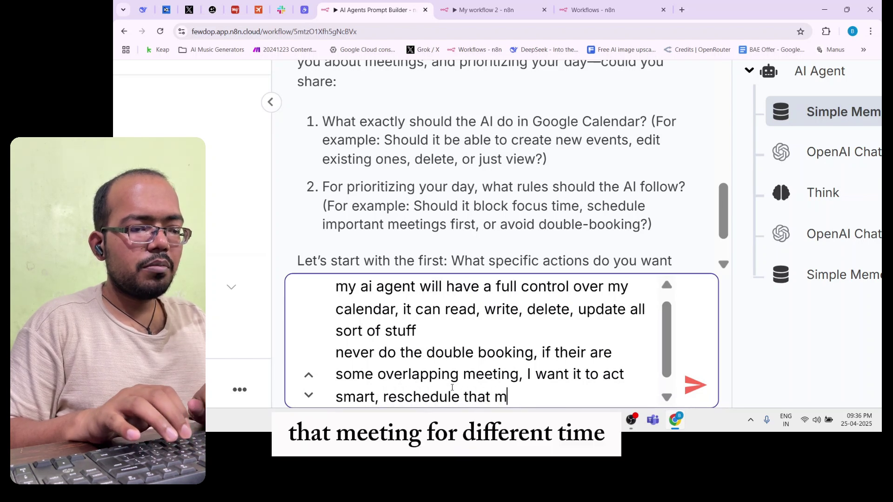
text(eeting for dif)
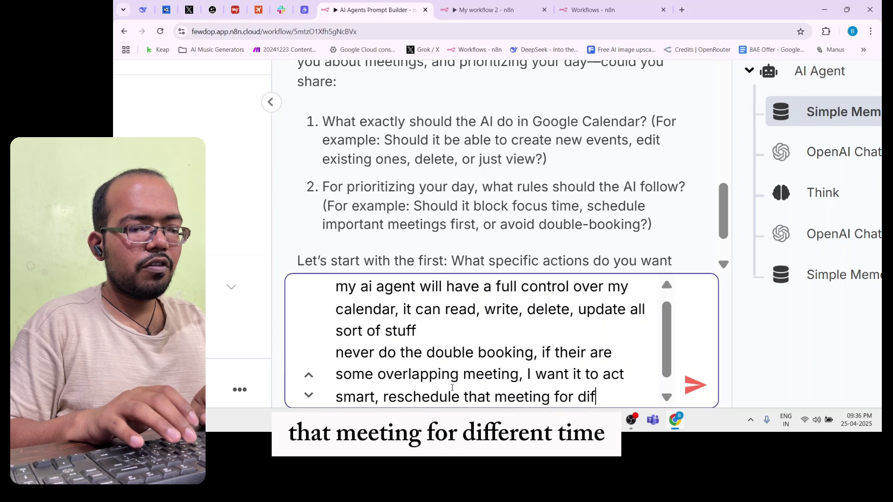
text(ferent but)
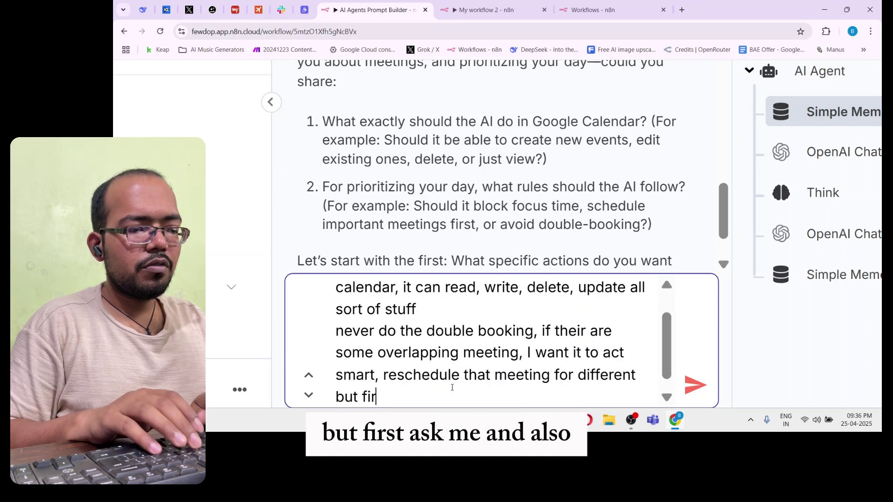
text( first ask me and )
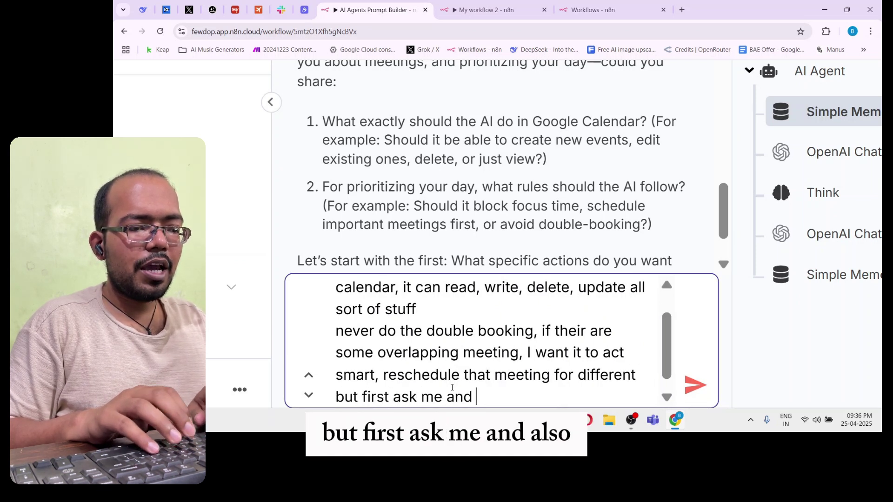
text(asllso te)
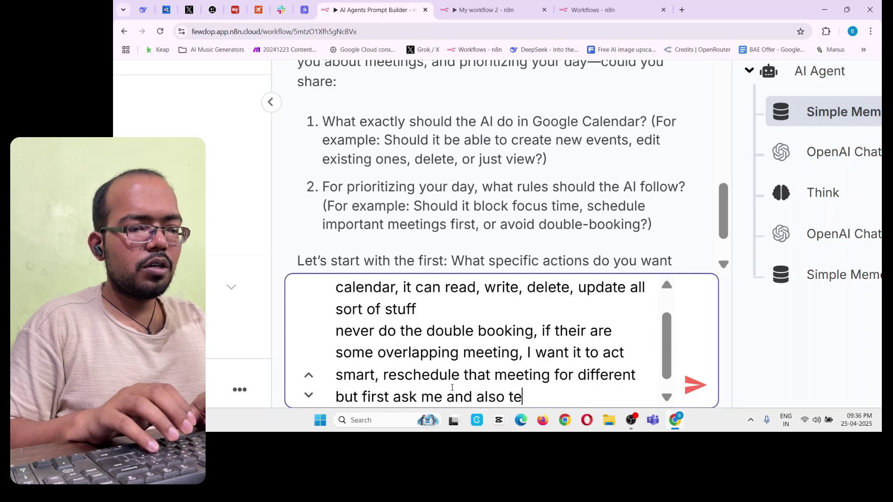
text(ll me what ti)
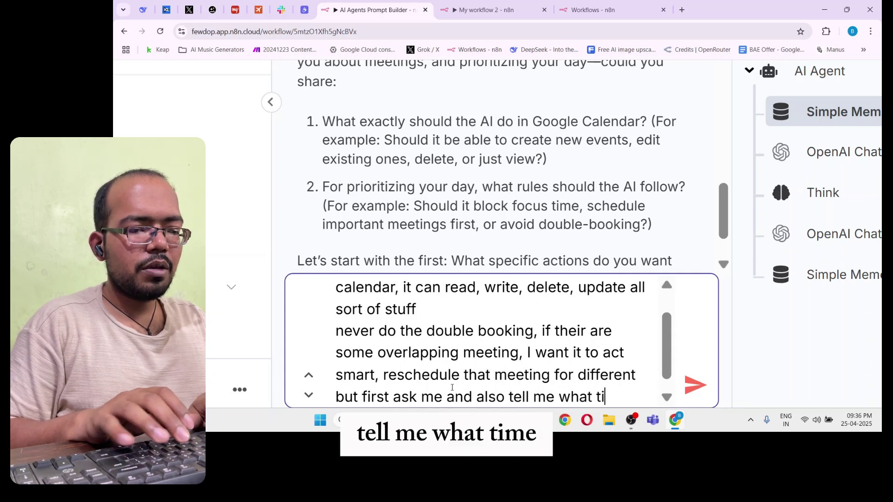
text(me in)
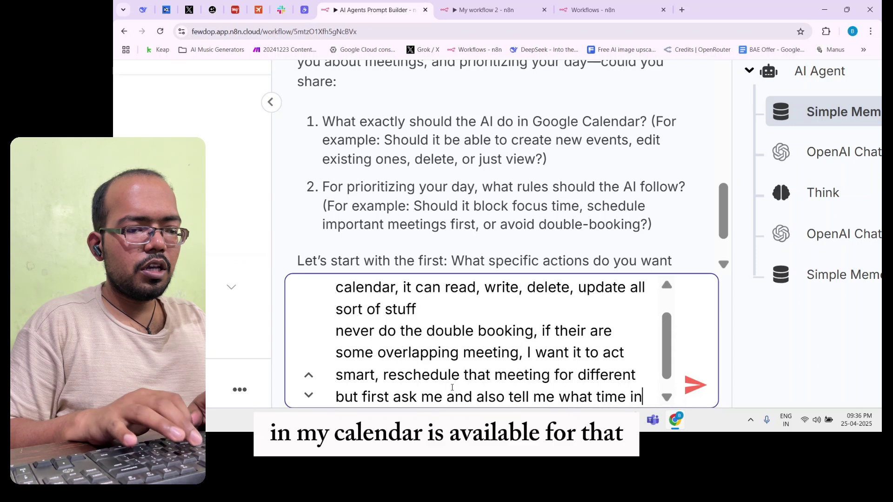
text( my calendar i)
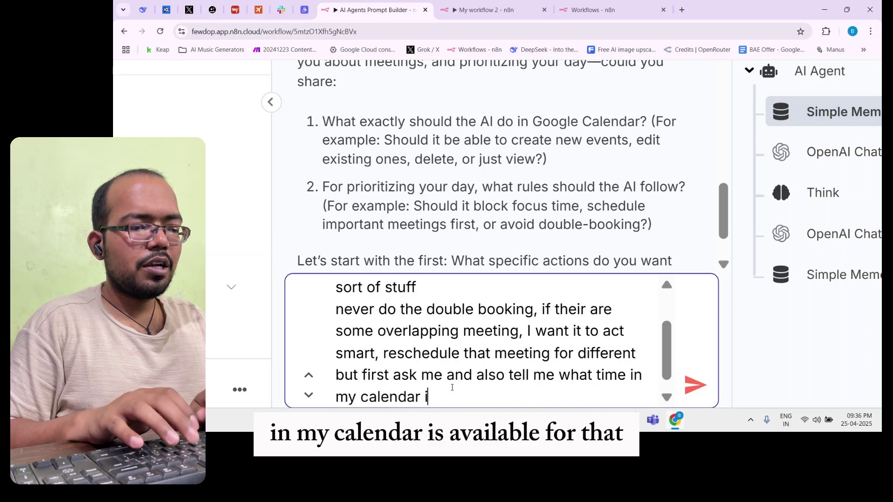
text(s avaialbe for that )
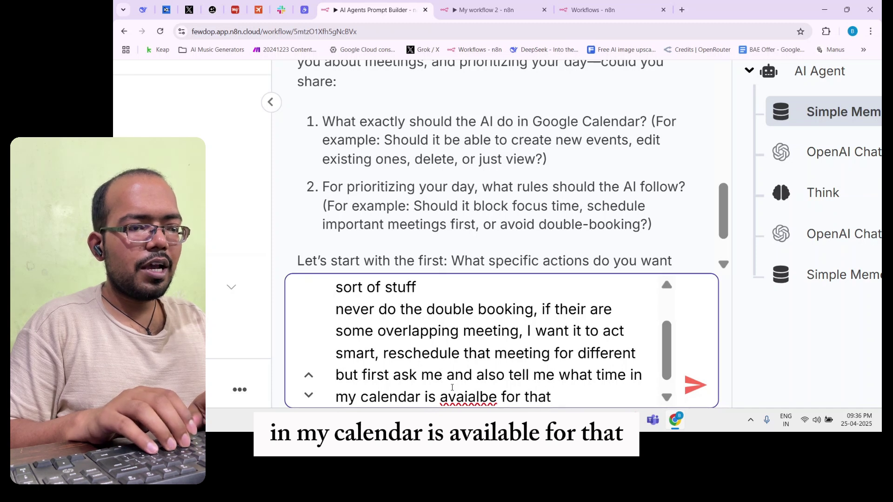
text(mee)
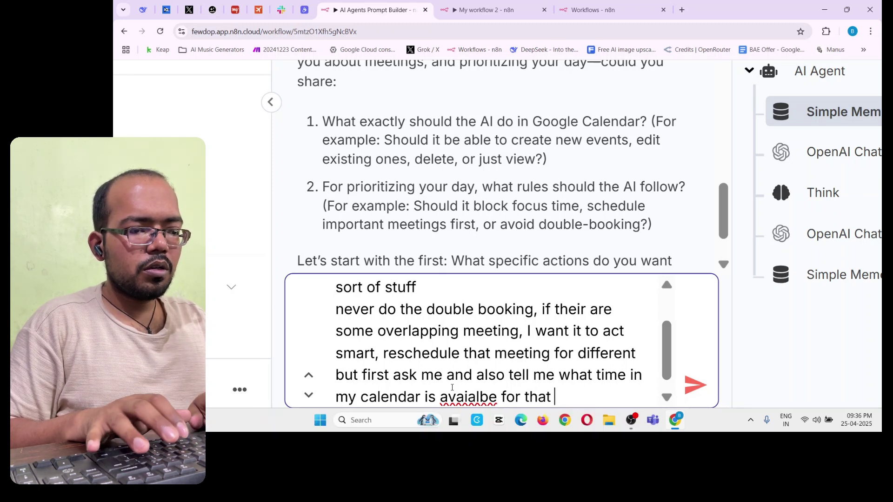
text(reschedule)
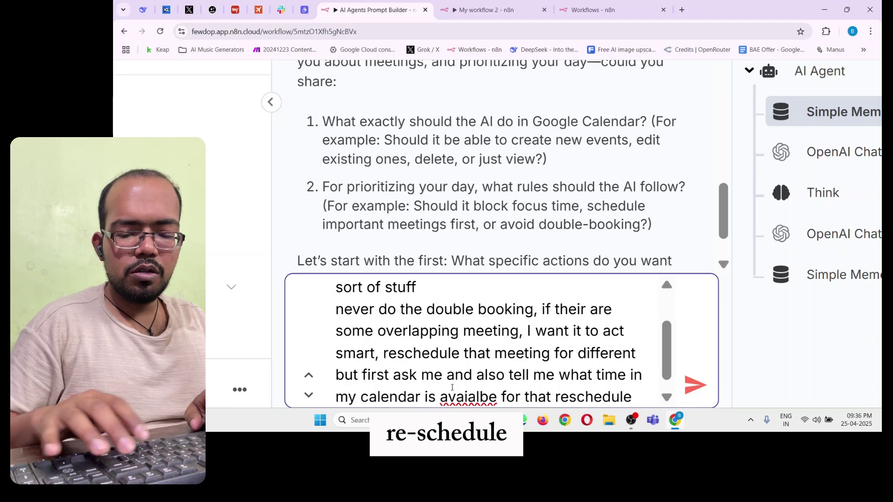
Add another line to the reply reading "& never book any meetings on my focus time and"
key(shift+Return)
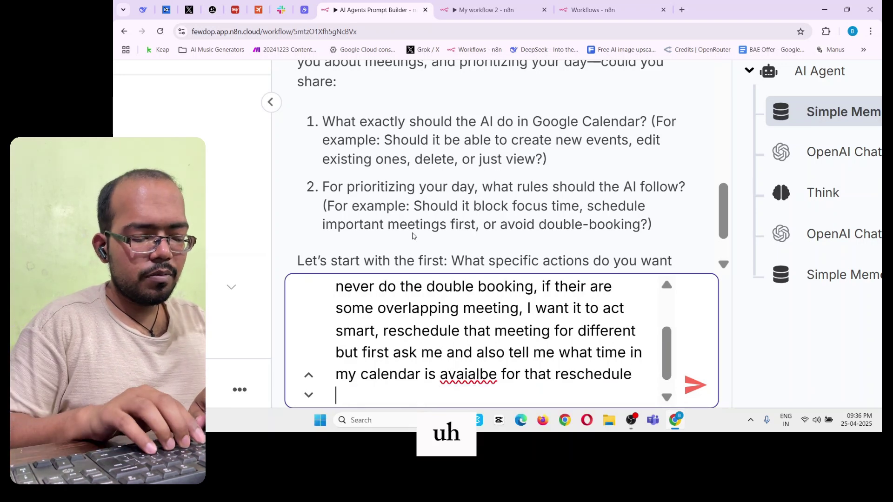
text(never)
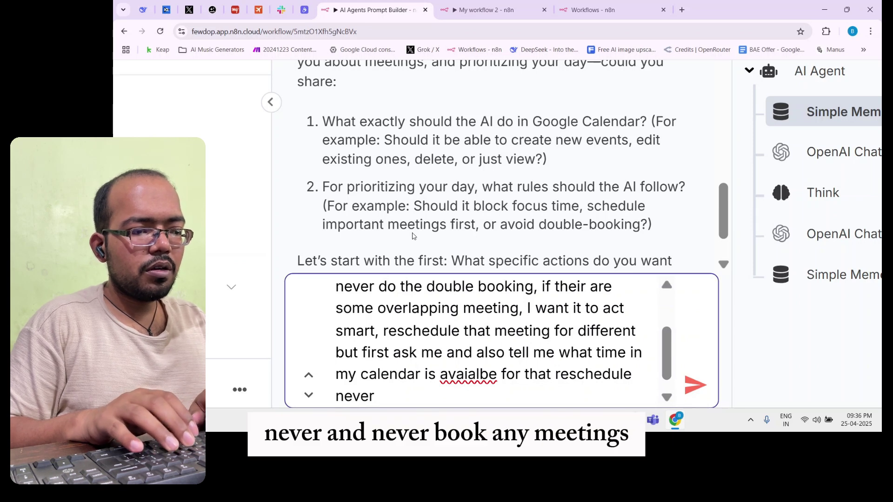
key(Home)
text(&)
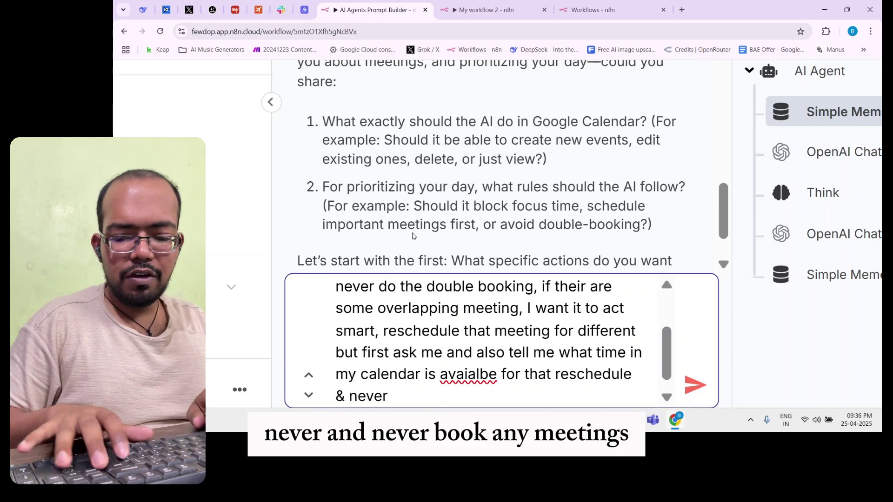
key(End)
text(book an)
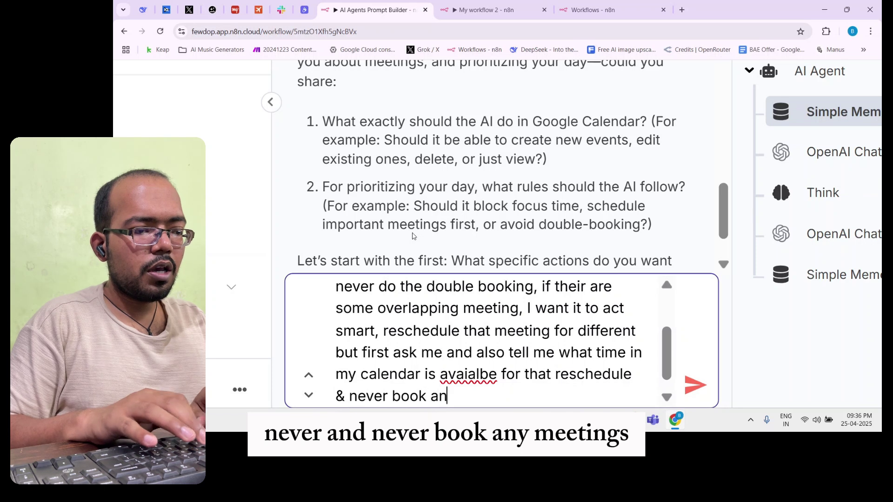
text(yt me)
key(BackSpace)
key(BackSpace)
key(BackSpace)
text(meetin)
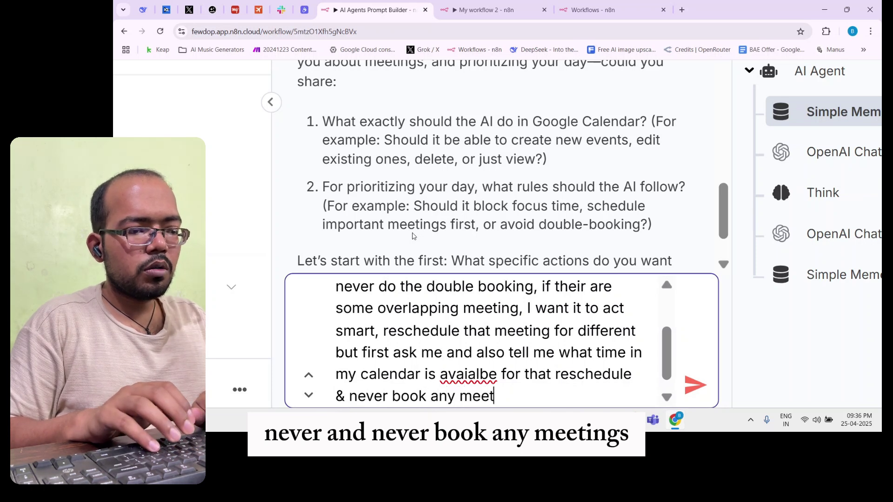
key(BackSpace)
text(ngs )
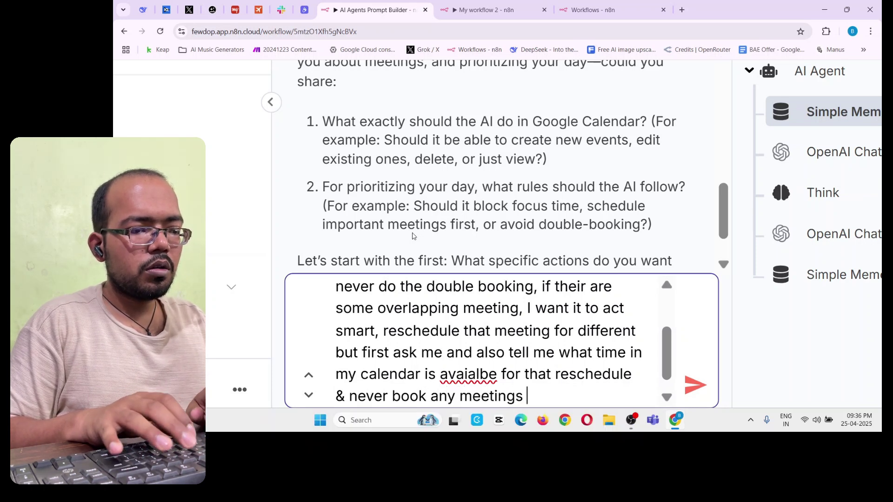
text(on my focu)
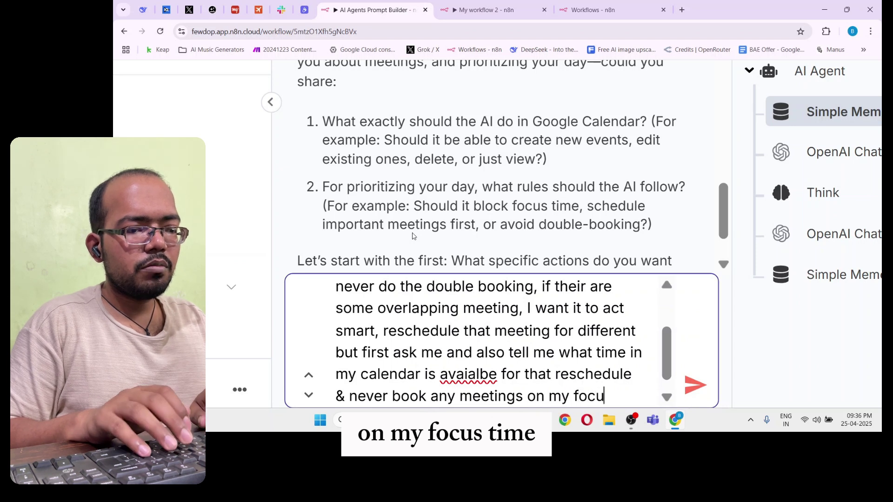
text(s oime and )
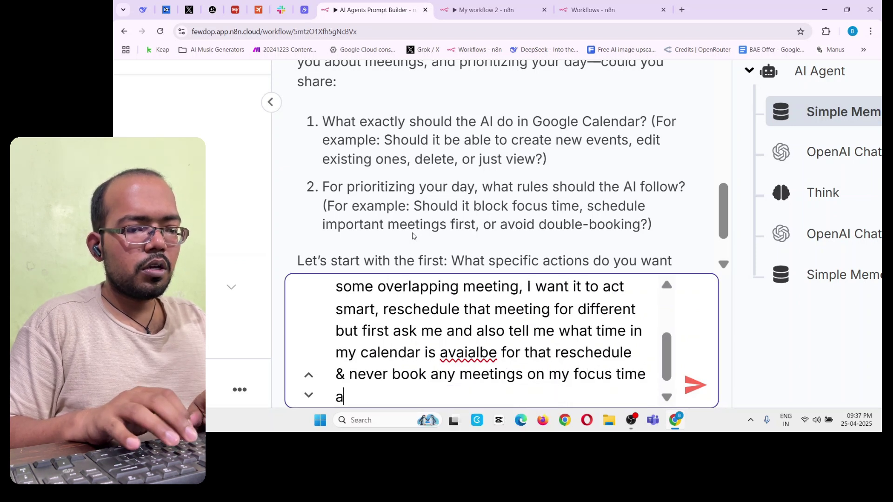
Continue the reply with "I take official meetings only between 10am to 6pm" and correct the misspelled "avaialbe" to "available"
text(I tak)
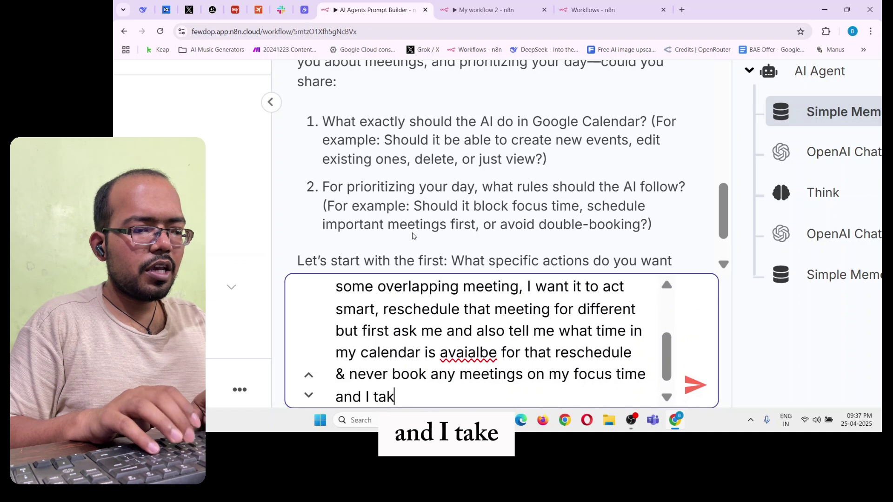
text(e official m)
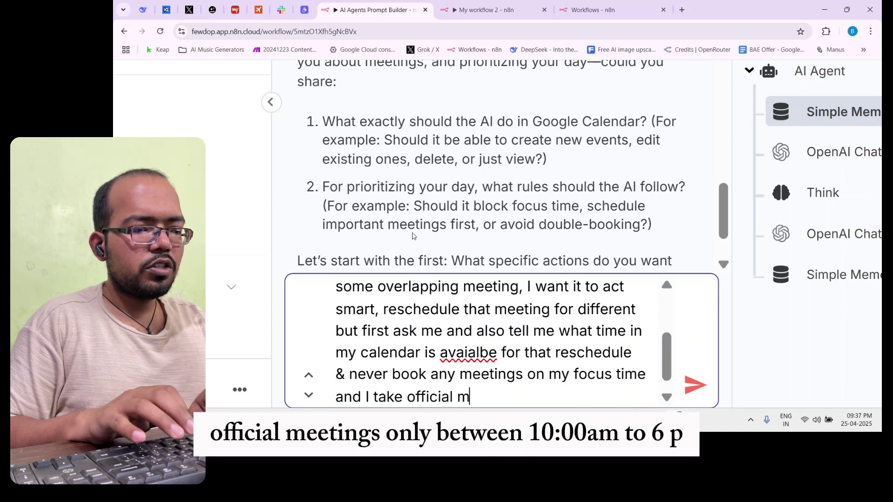
text(eetings only between)
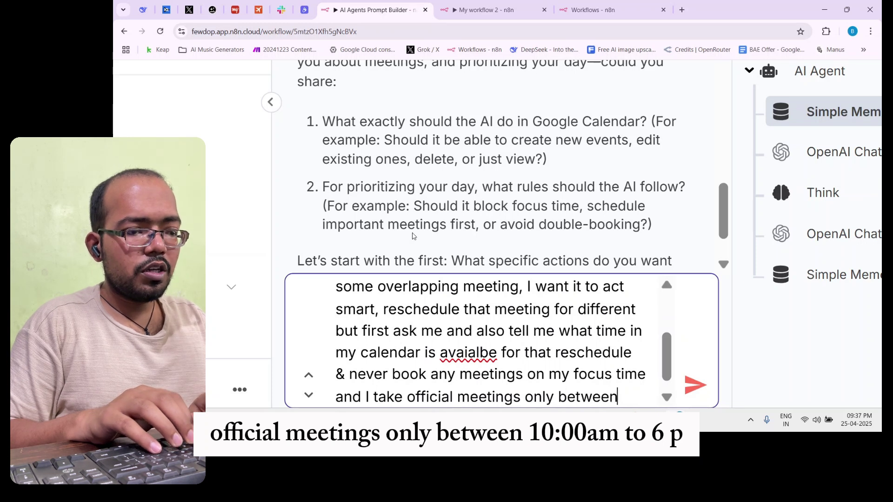
text( 10am )
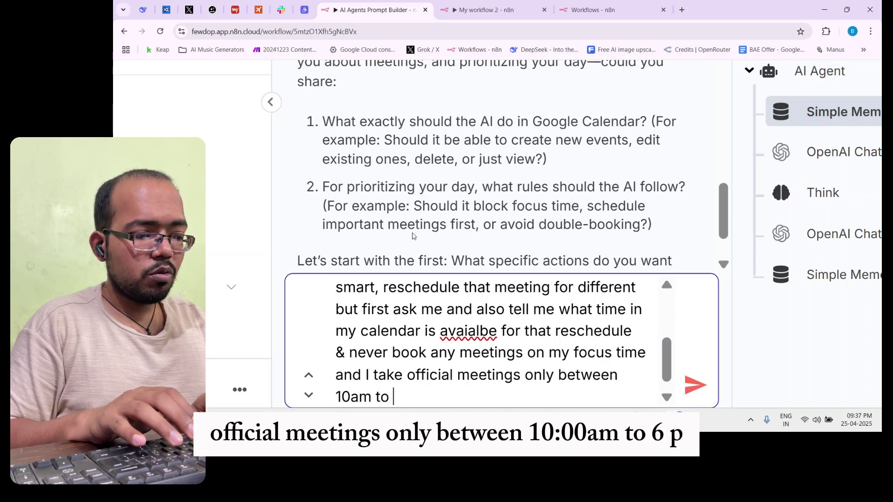
text(to 6pm)
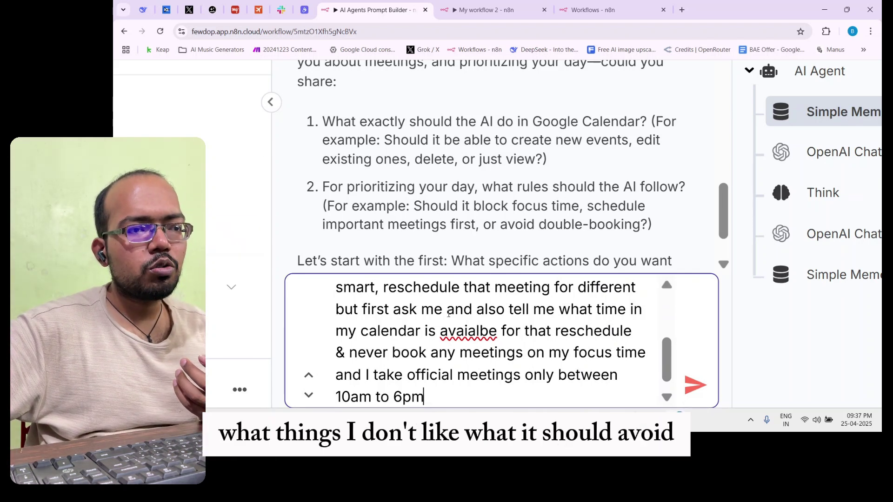
right_click(484, 320)
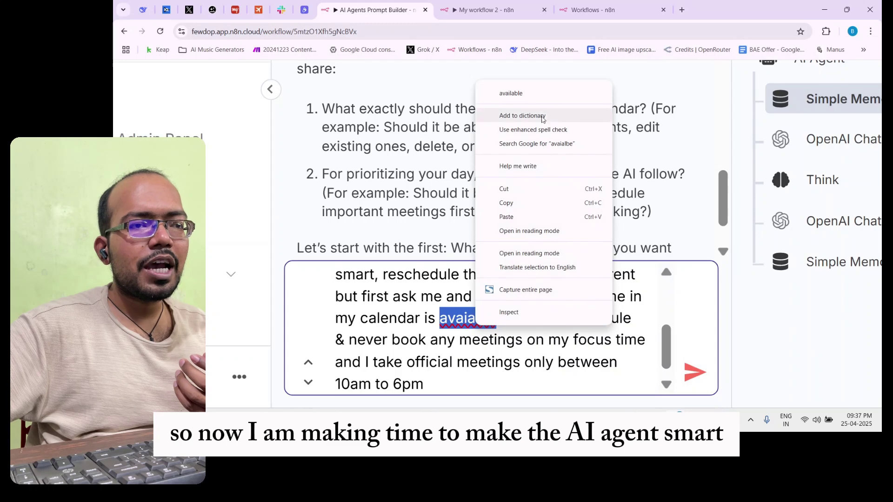
click(544, 99)
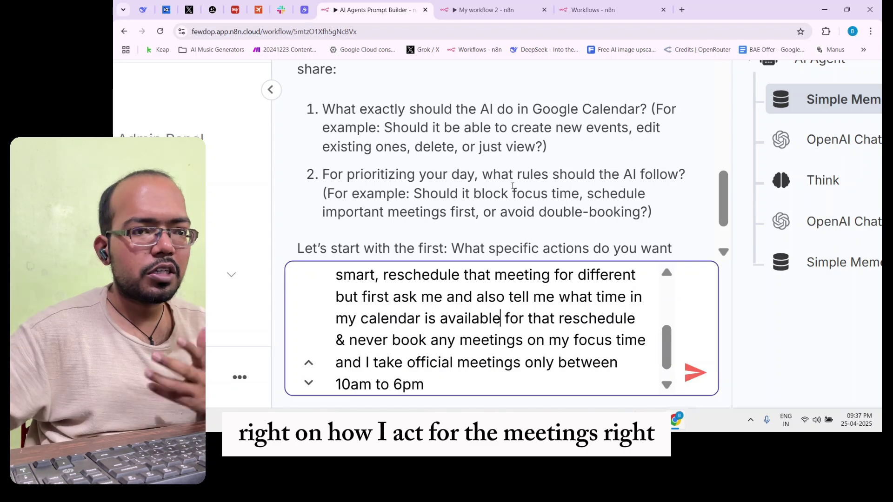
Check the drafted reply against the day-prioritization question and its examples of focus time, important meetings and double-booking
drag(363, 303, 410, 342)
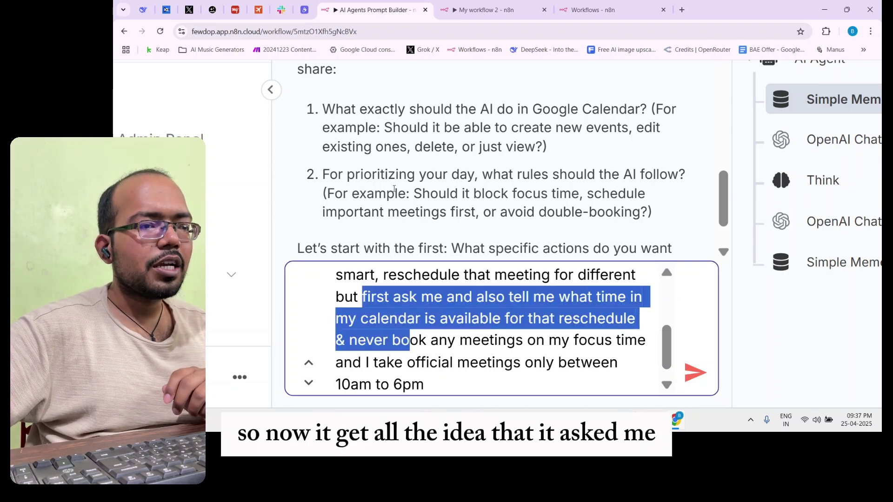
drag(357, 168, 565, 213)
click(520, 194)
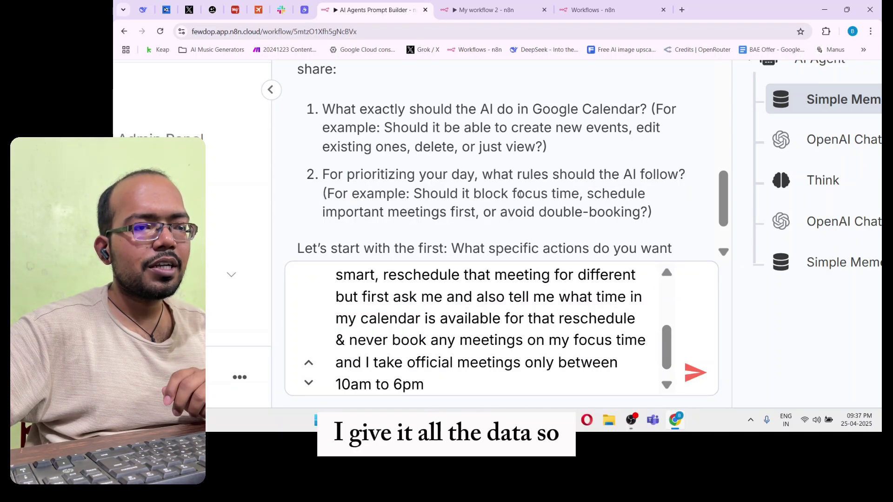
drag(438, 193, 554, 213)
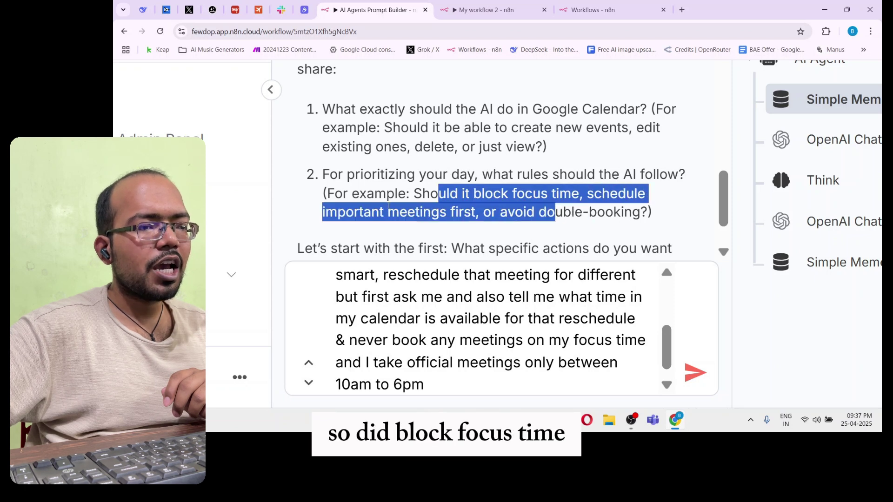
click(467, 224)
drag(467, 223, 562, 213)
click(515, 302)
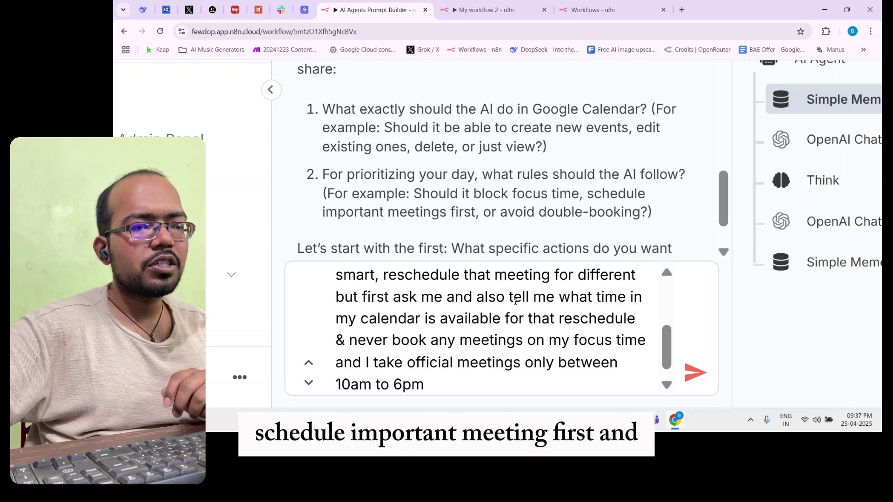
Add a separate closing paragraph reading "and also prioritize my calendar smartly" and send the reply to the agent
click(464, 392)
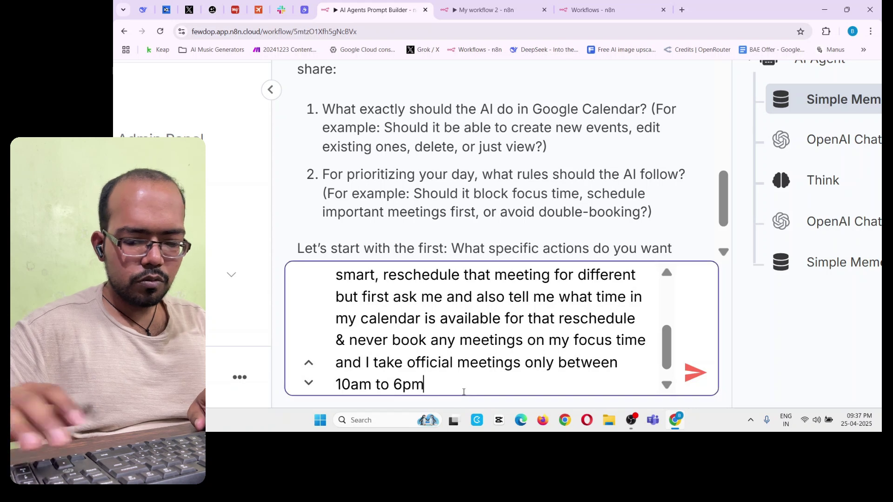
key(Return)
key(Return)
text(and also prioritz)
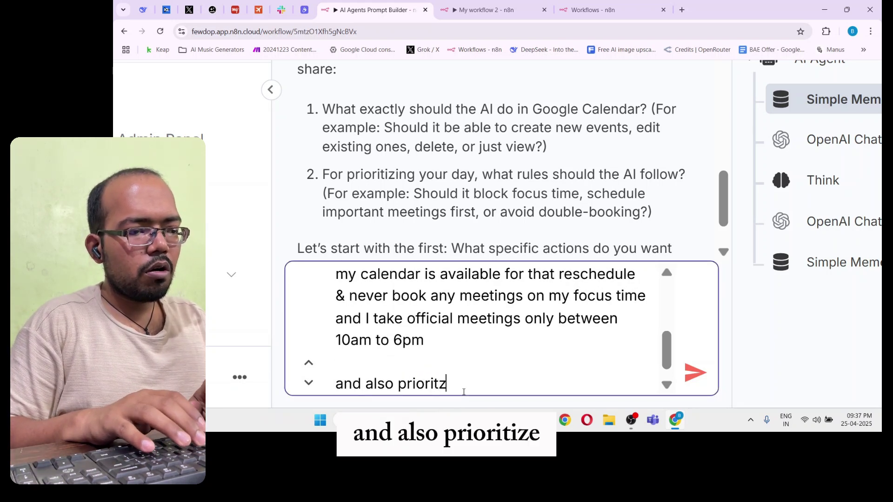
text(i)
key(BackSpace)
key(BackSpace)
text(iuze)
key(BackSpace)
key(BackSpace)
key(BackSpace)
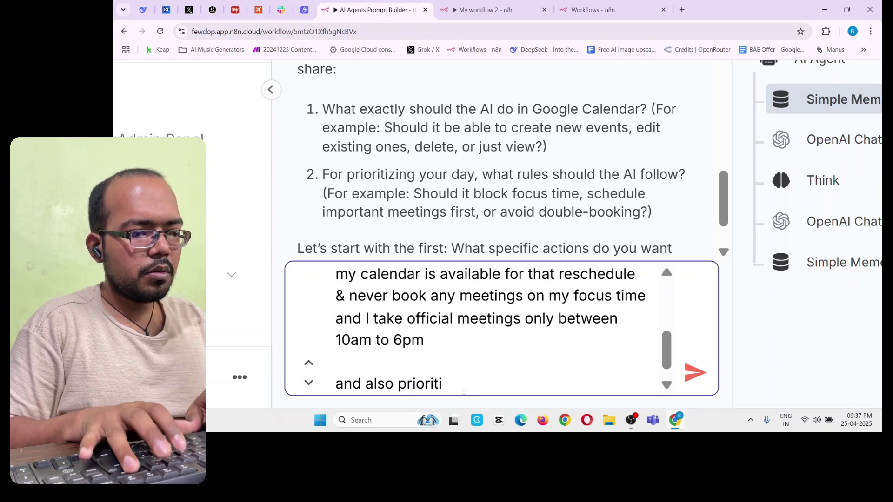
text(ze my calendar)
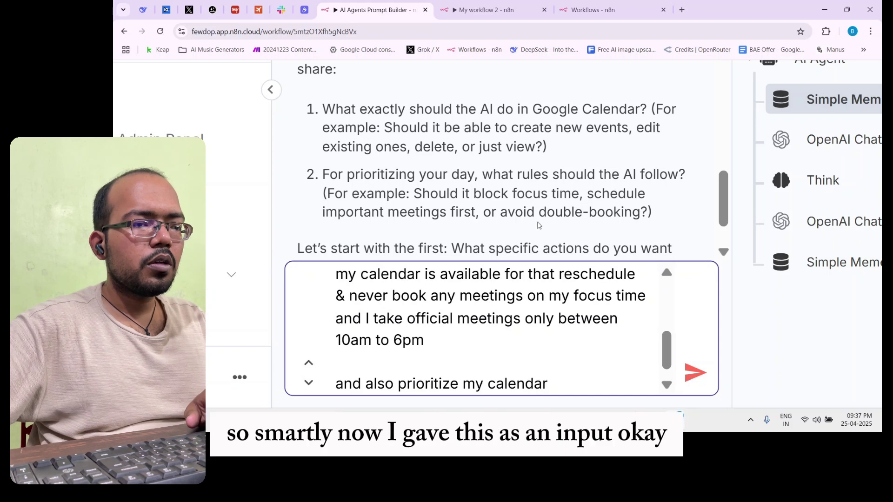
text( smar)
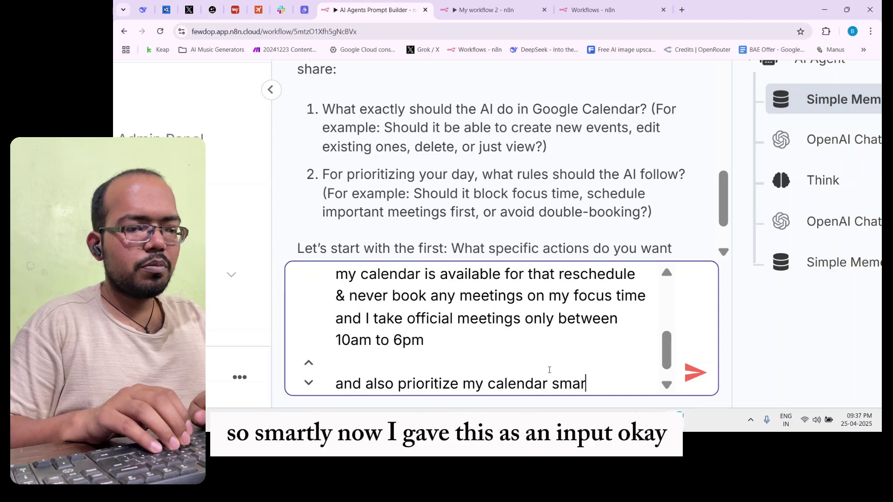
text(tly)
key(Return)
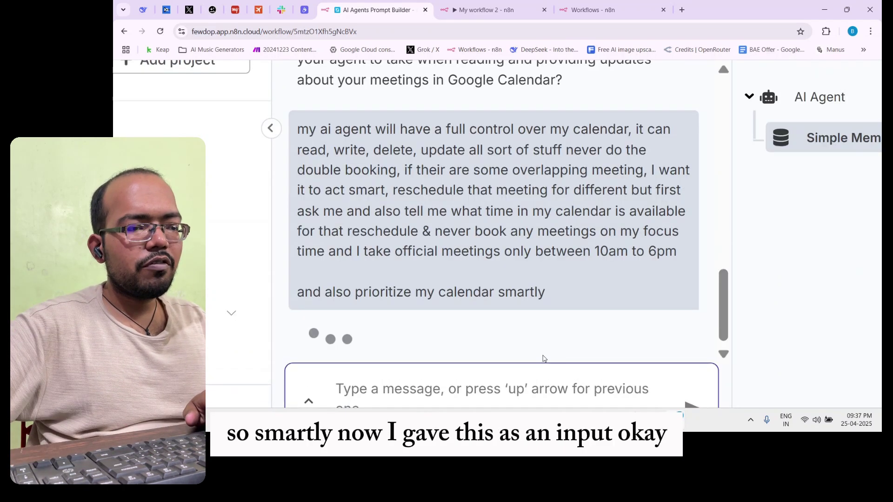
Open the Think entry in the AI Agent's latest logs and read its input query
scroll(550, 346, down, 5)
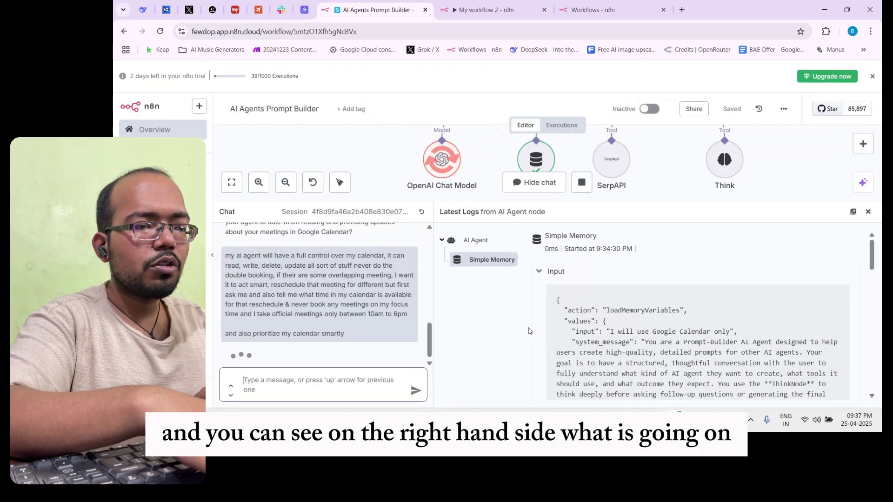
scroll(529, 331, up, 5)
scroll(464, 186, down, 3)
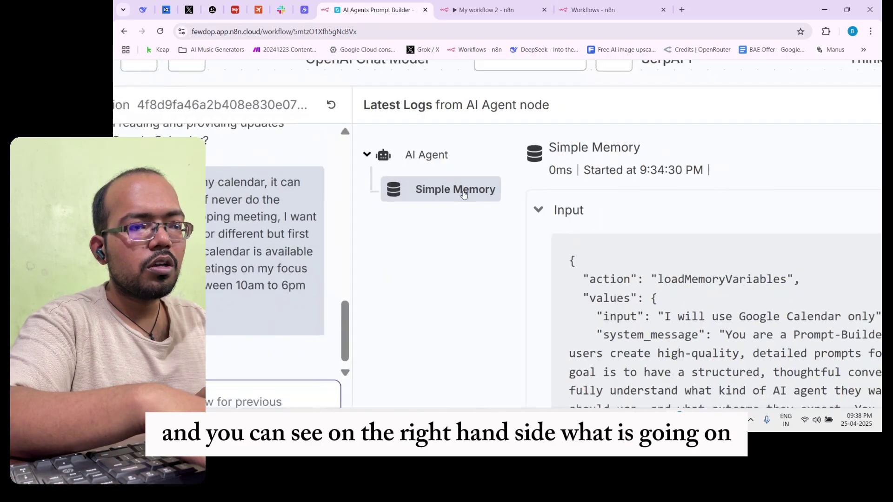
scroll(455, 232, up, 3)
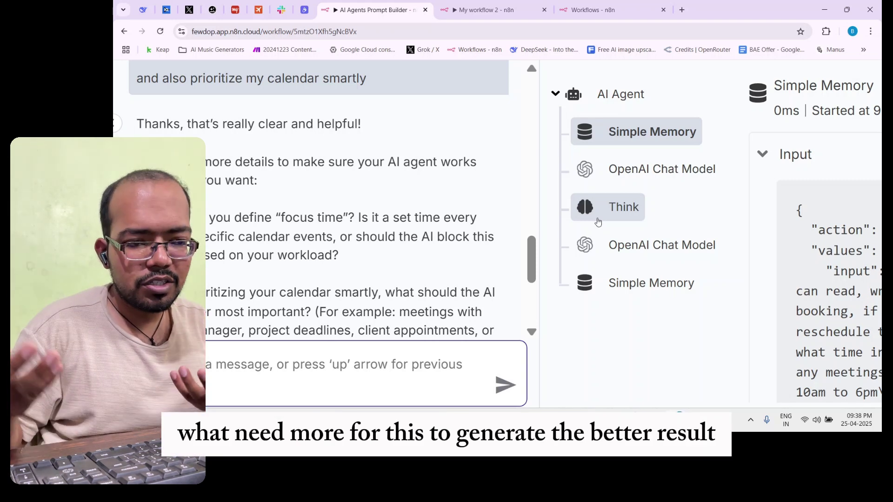
click(611, 219)
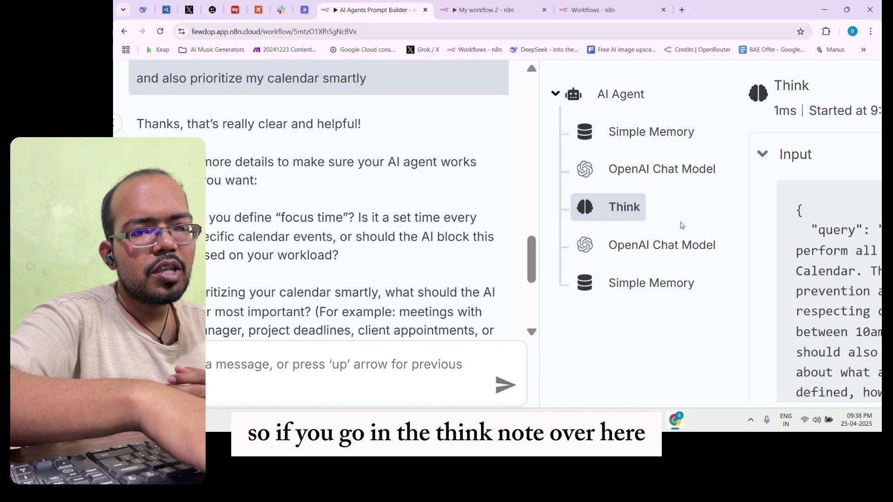
scroll(679, 228, right, 5)
scroll(671, 251, right, 2)
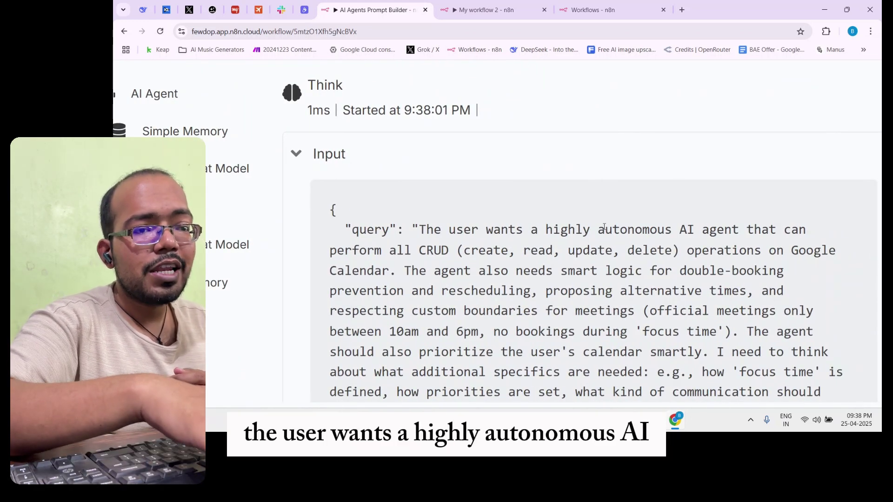
drag(604, 227, 520, 252)
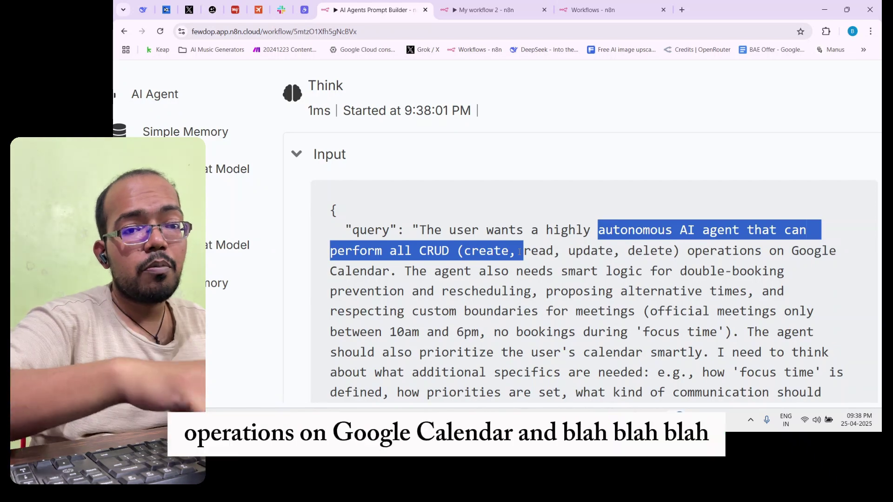
Examine the Think entry's output response for how it interprets the calendar agent's operations, double-booking logic and meeting boundaries
scroll(520, 260, down, 5)
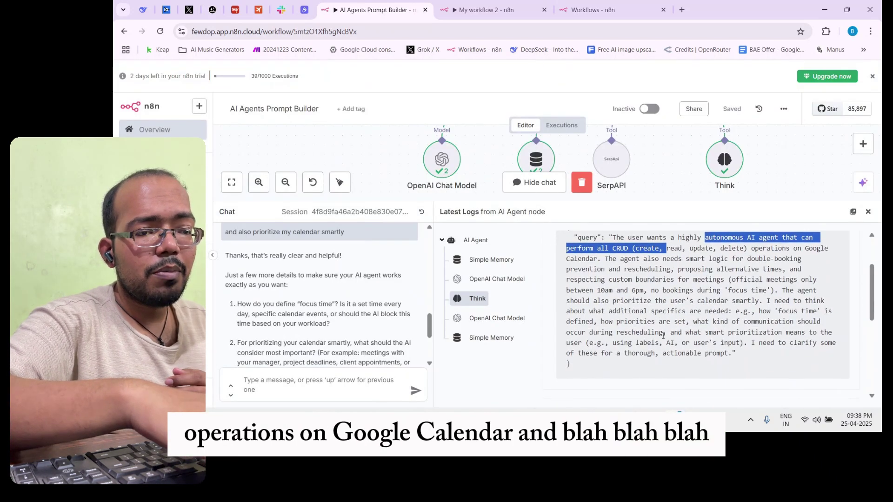
scroll(663, 338, up, 5)
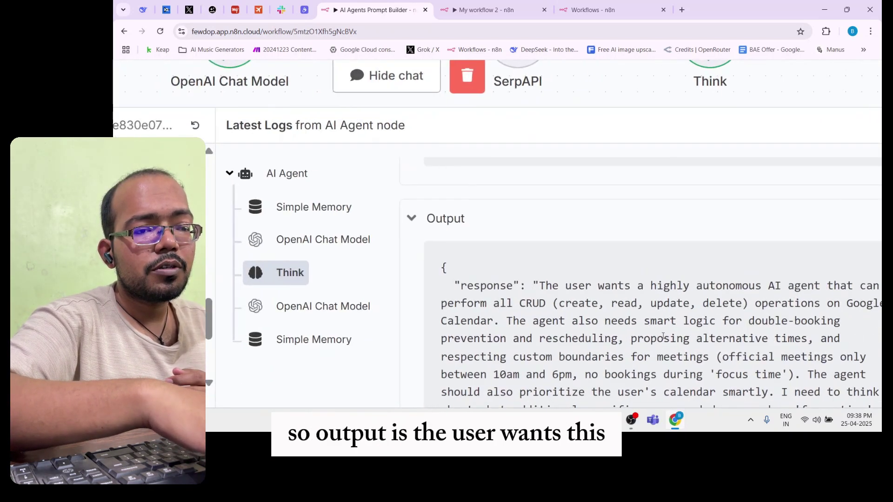
scroll(663, 337, down, 3)
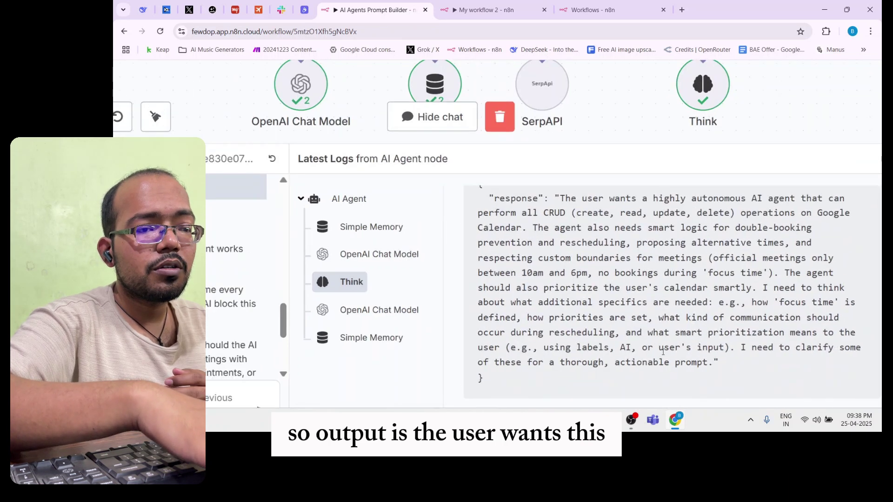
scroll(662, 336, up, 5)
right_click(659, 352)
drag(648, 325, 647, 338)
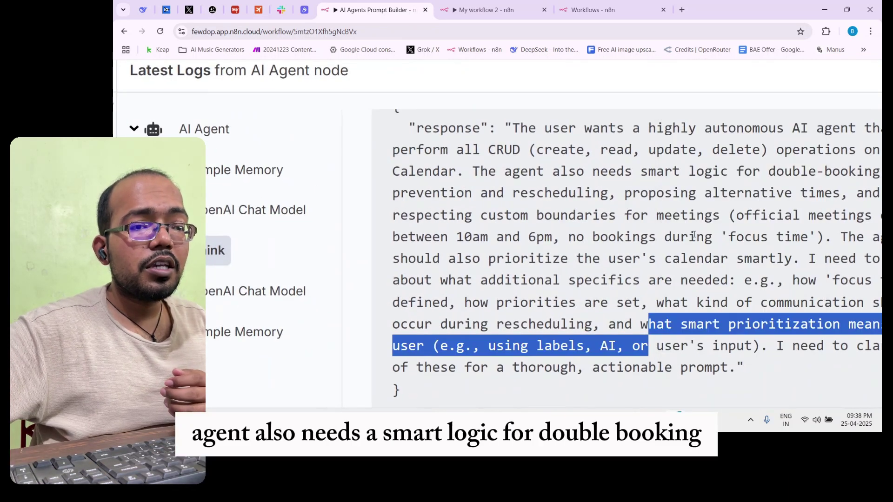
click(653, 151)
scroll(656, 160, right, 2)
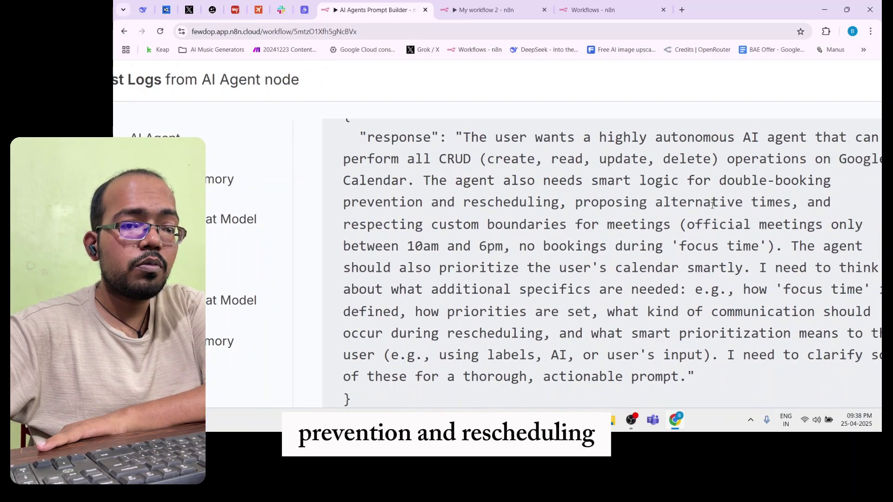
drag(536, 201, 819, 227)
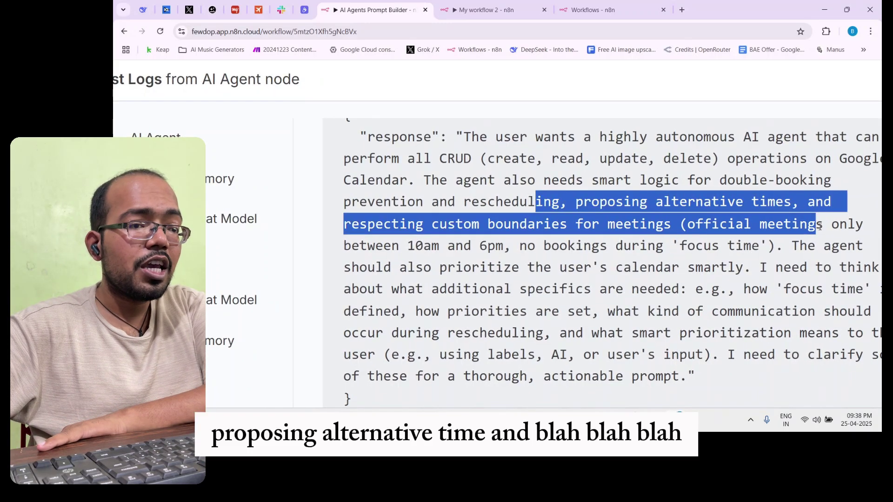
click(814, 231)
double_click(805, 245)
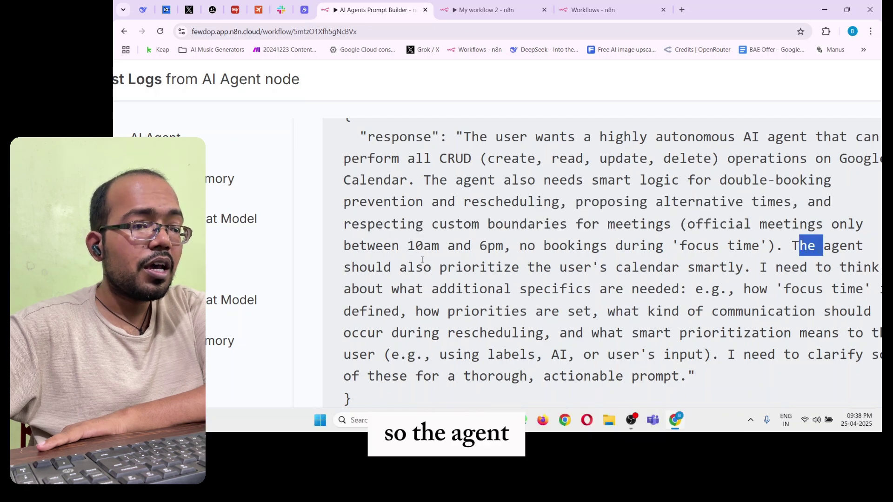
Read the rest of the Think response for the additional specifics it wants clarified before writing the prompt
click(410, 266)
drag(400, 268, 880, 311)
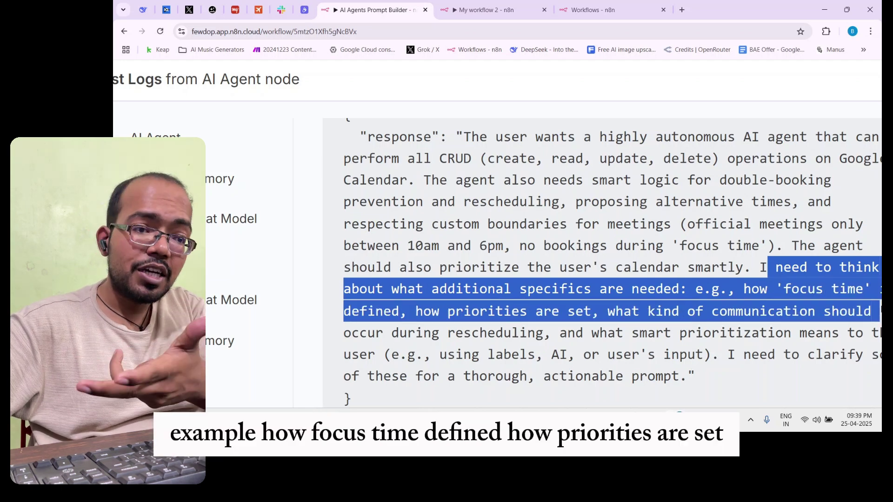
drag(768, 326, 859, 327)
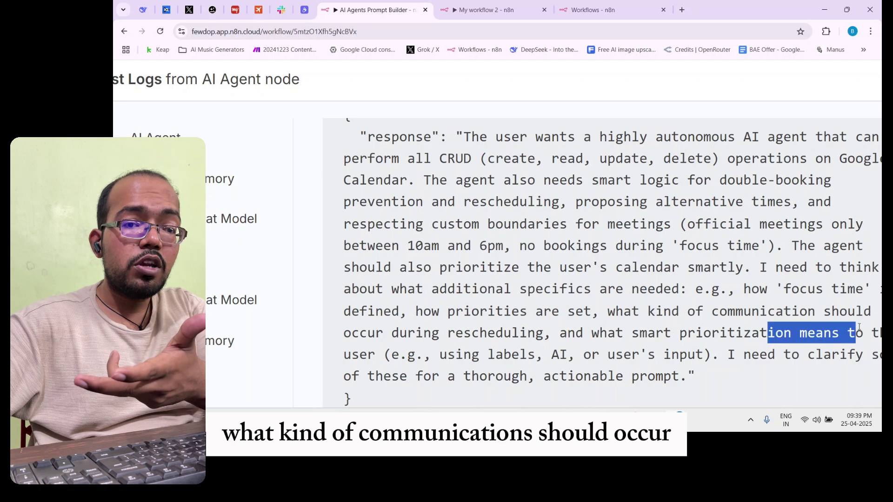
drag(424, 315, 807, 333)
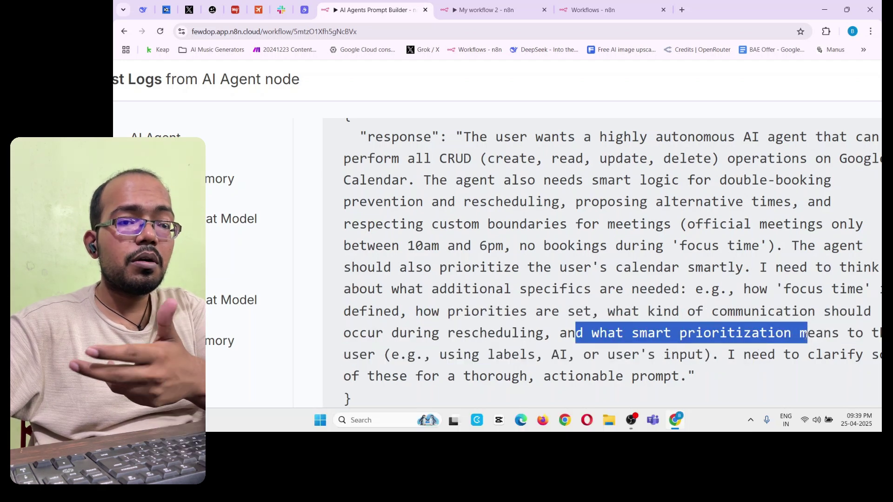
scroll(396, 333, right, 2)
click(414, 348)
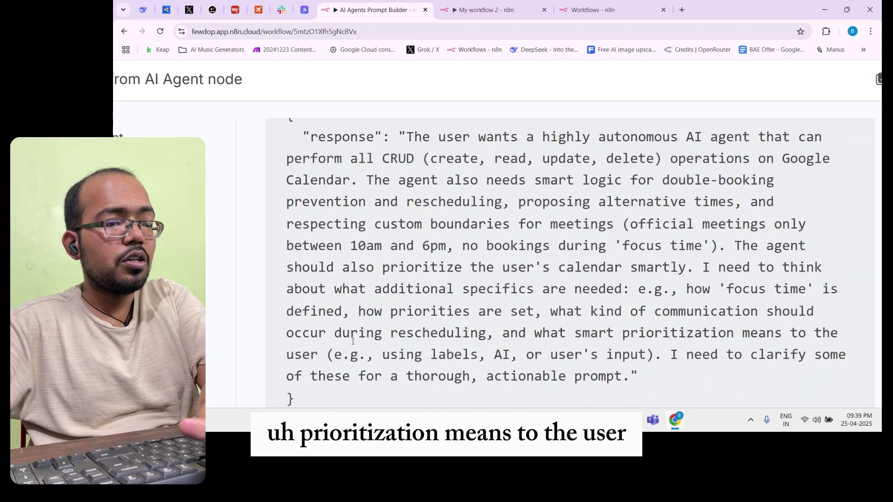
scroll(437, 349, left, 2)
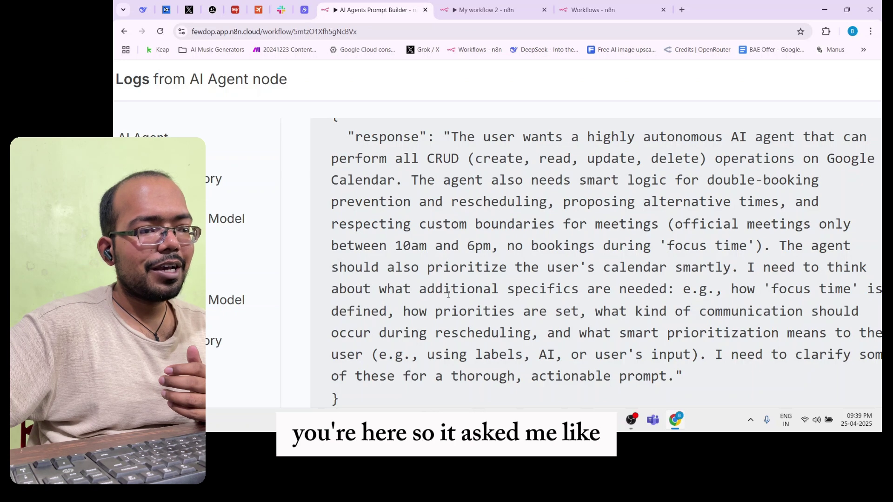
Examine the Think response's open points on focus time, priority setting, rescheduling communication and the meaning of smart prioritization
drag(504, 289, 539, 289)
drag(419, 289, 687, 287)
drag(771, 289, 881, 289)
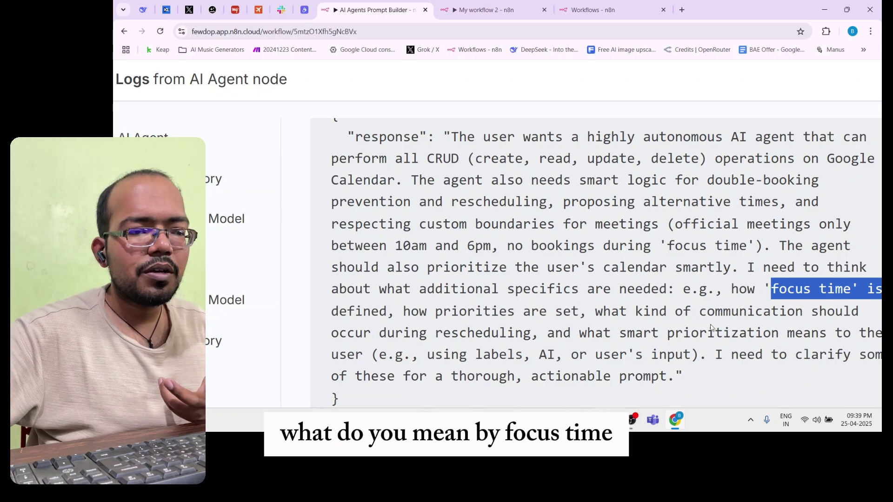
click(575, 322)
drag(468, 289, 563, 311)
drag(459, 311, 493, 314)
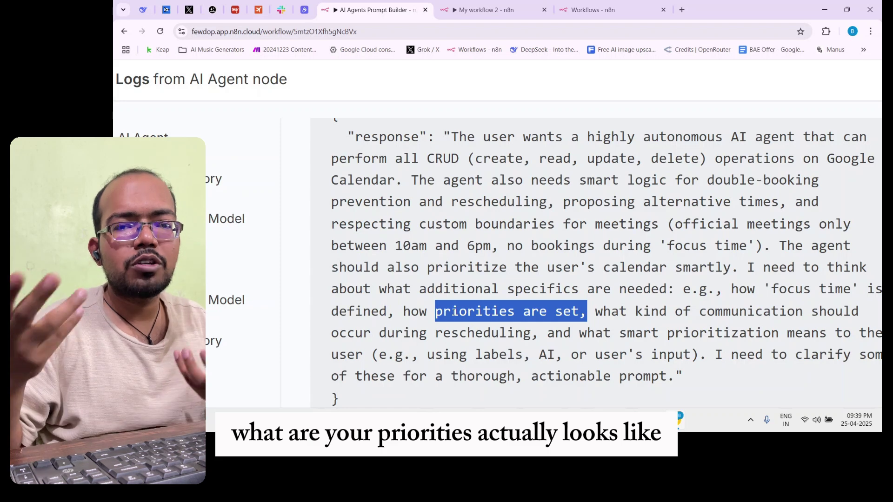
click(530, 326)
drag(682, 311, 858, 312)
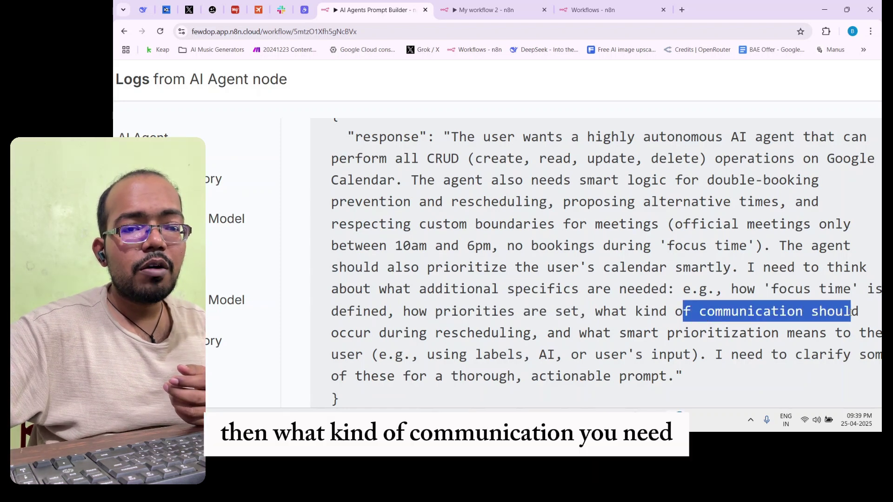
drag(460, 334, 692, 333)
click(614, 330)
drag(614, 330, 779, 331)
click(618, 333)
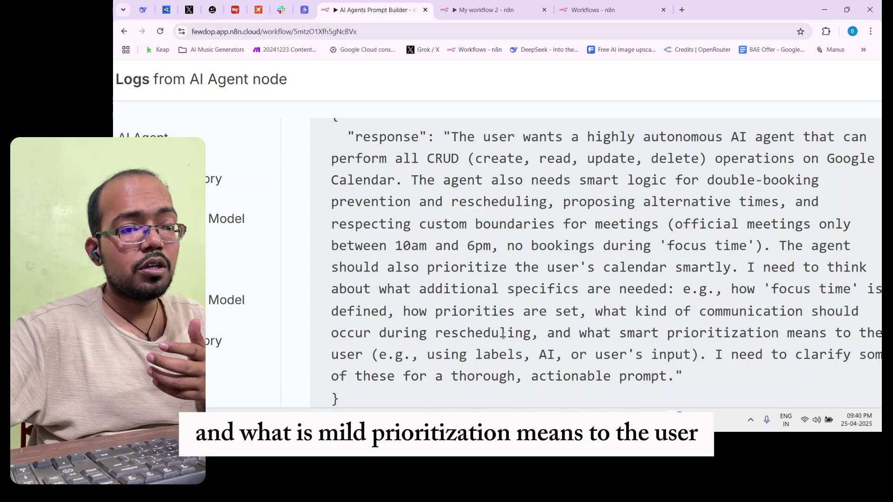
Return to the agent's latest chat reply and read its first question about how focus time is defined
scroll(504, 335, down, 5)
scroll(506, 316, left, 5)
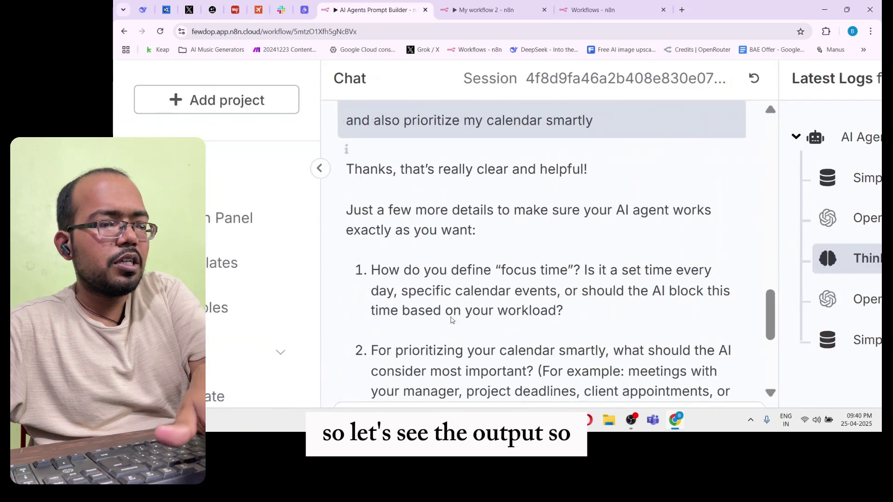
scroll(507, 289, up, 5)
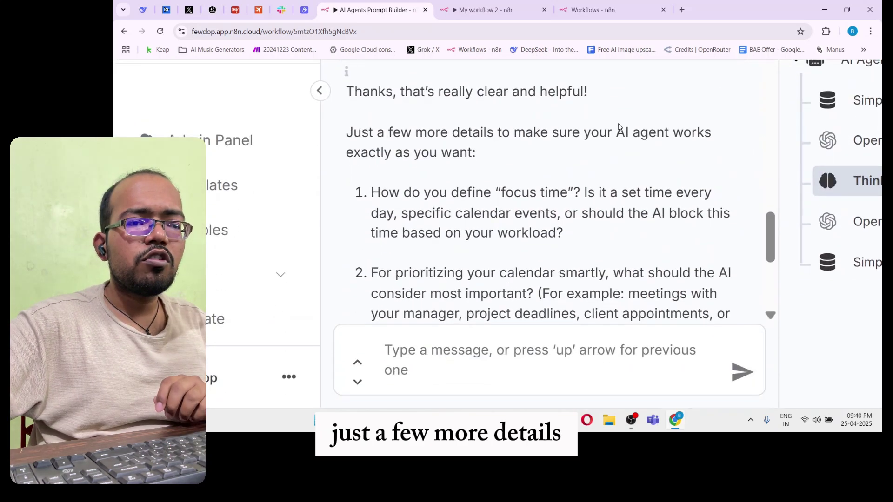
drag(583, 133, 632, 134)
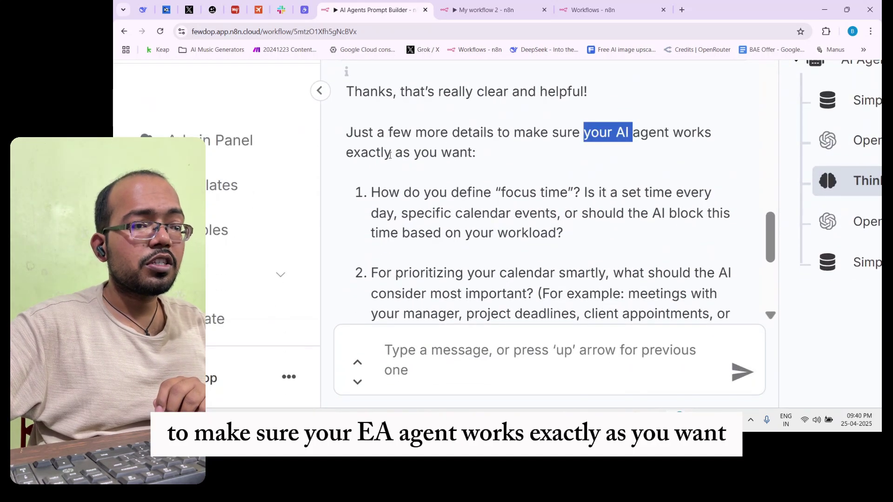
drag(400, 193, 682, 194)
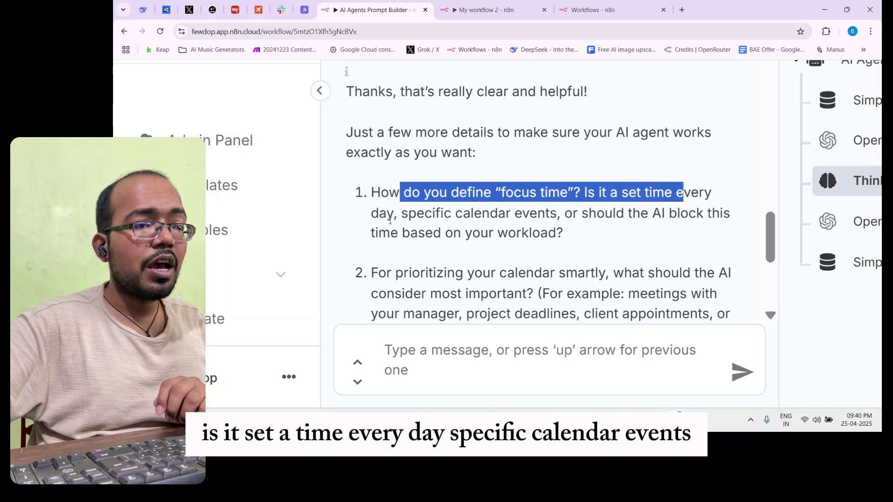
drag(390, 221, 719, 215)
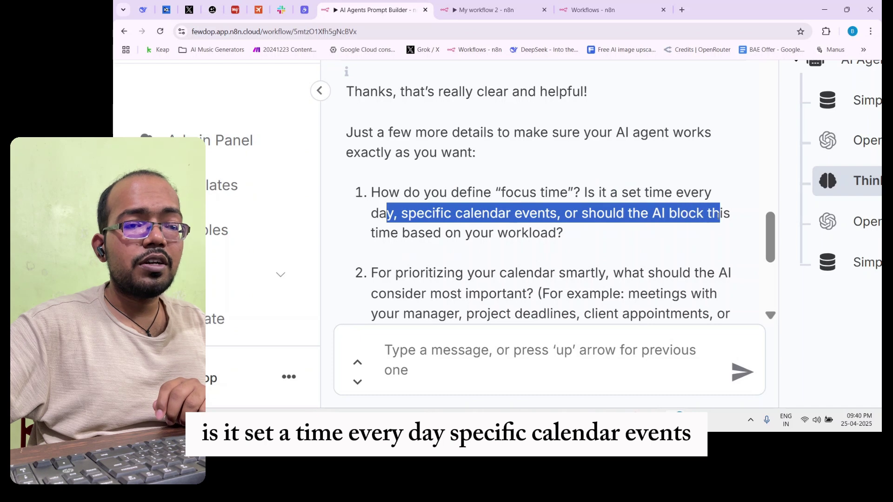
click(580, 223)
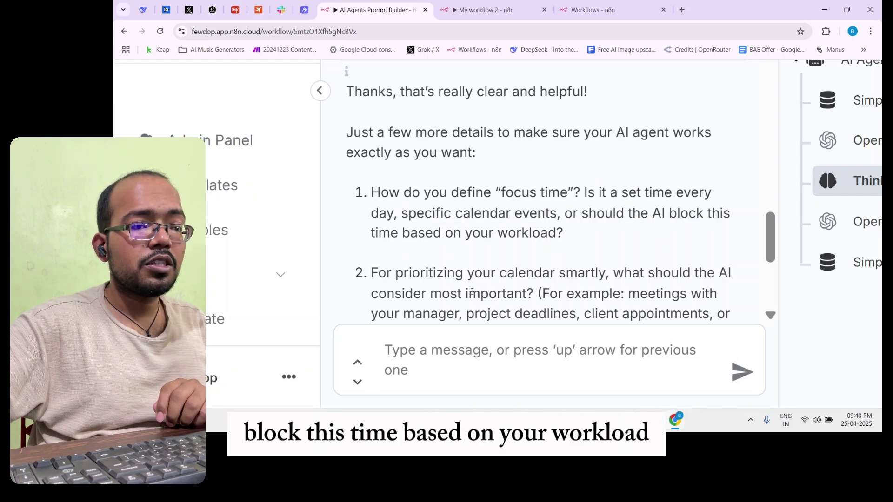
Begin the chat reply with "my focus time happens everyday at 6am to 9am of my time", without sending it
click(419, 369)
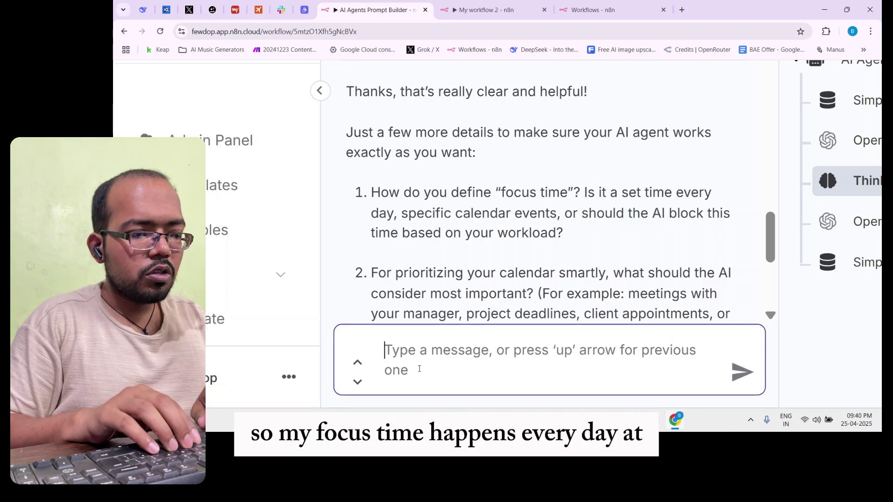
text(my focus )
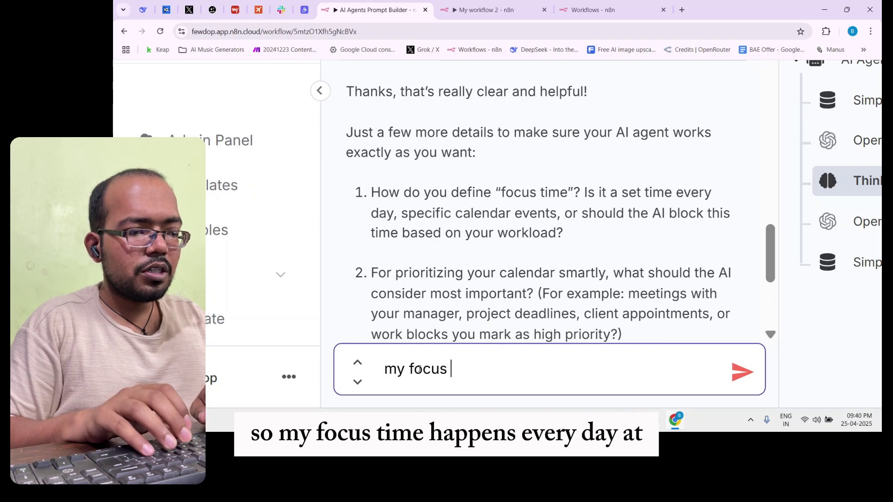
text(time hap)
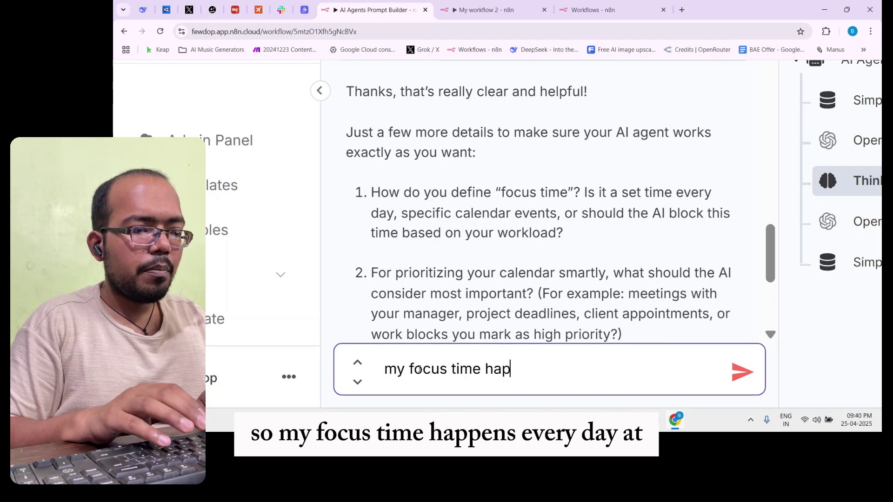
text(pens everyday at)
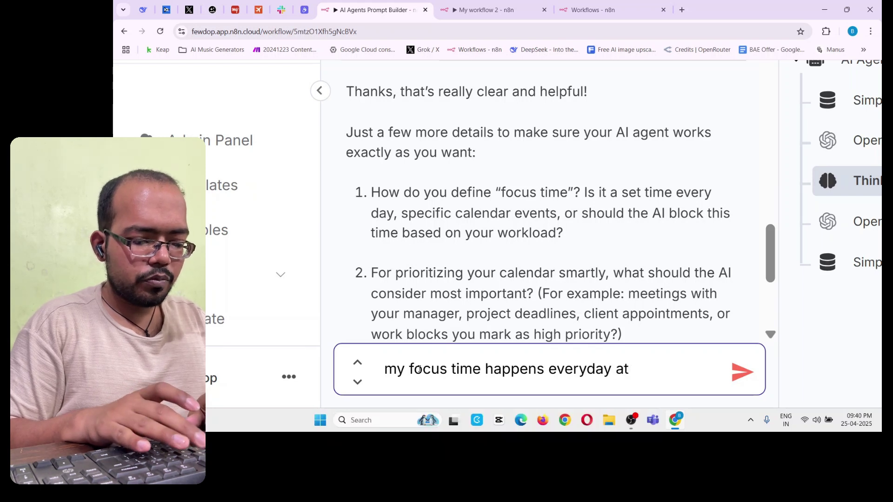
text( 6 )
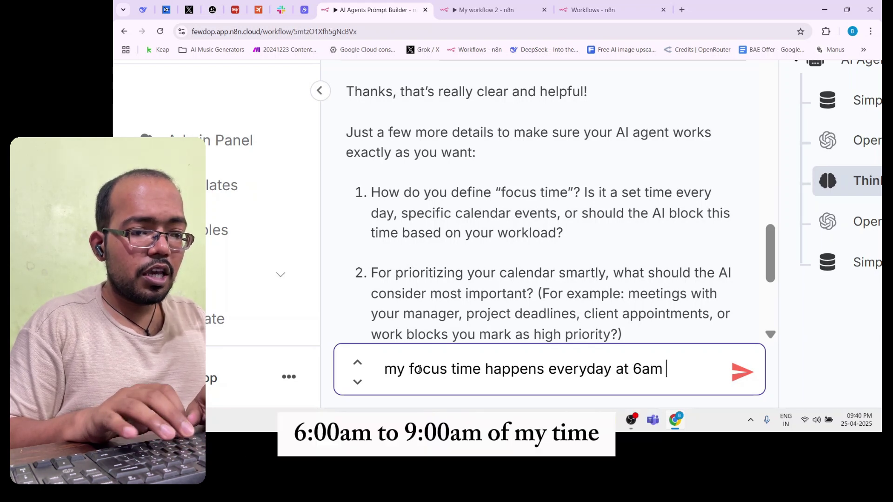
text(m to 9am o)
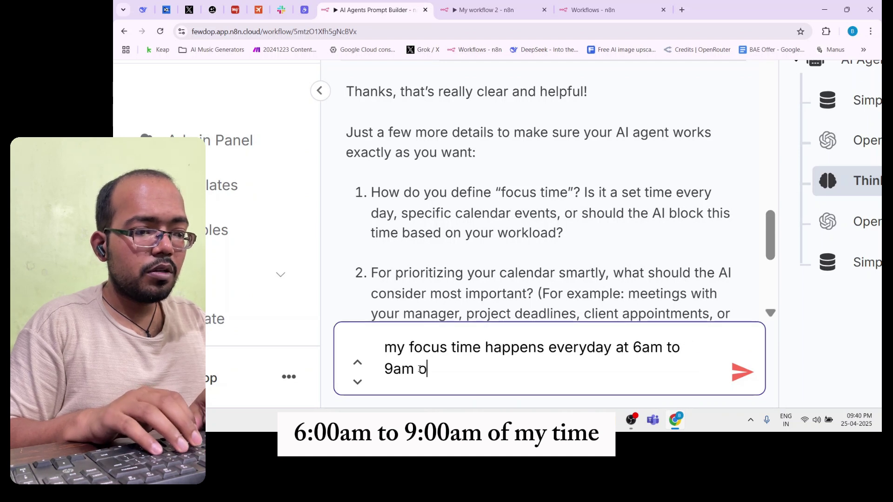
text(f my time)
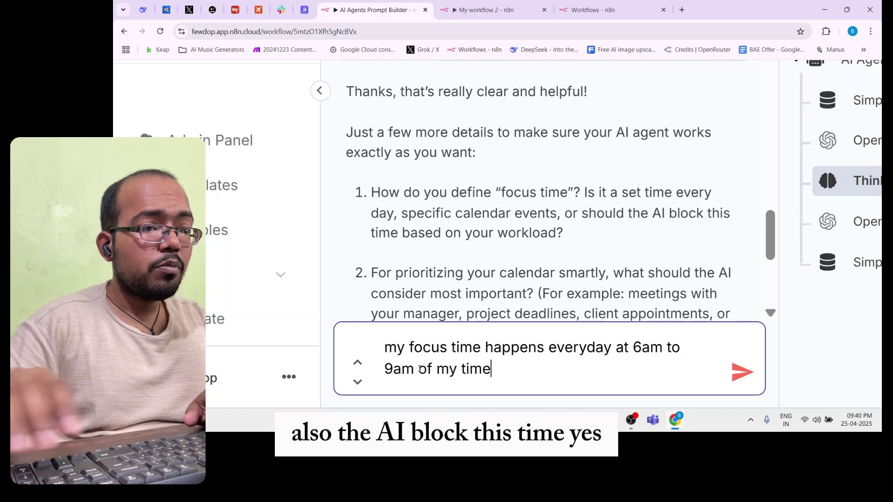
Continue the reply with ", yes I want AI agent to block this time so no one can book anything at this time"
text(, ye)
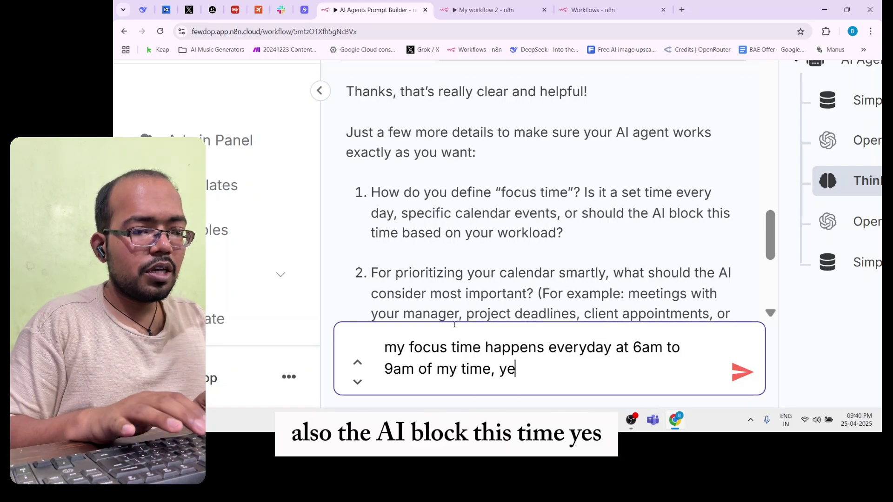
text(s I want AI)
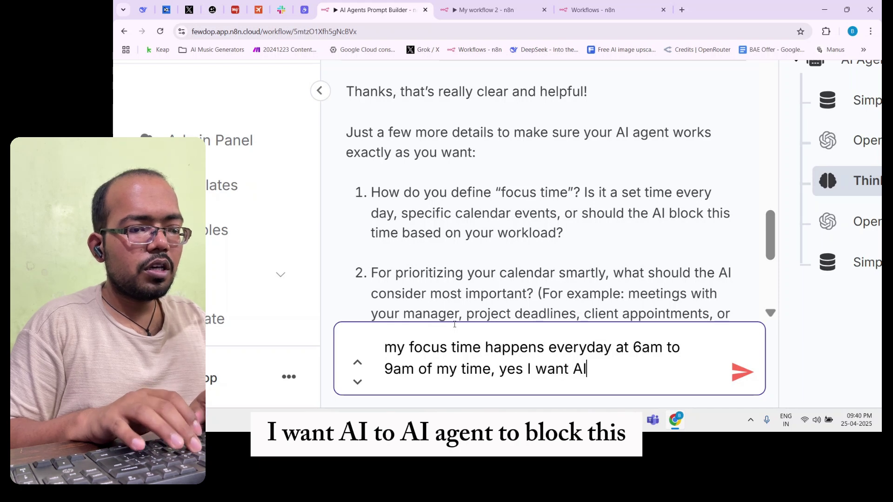
text( agent )
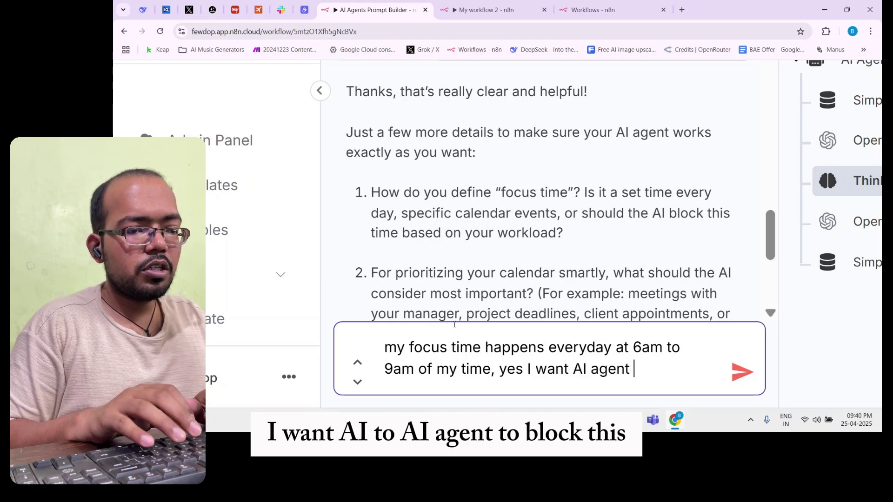
text(to blog)
text(k )
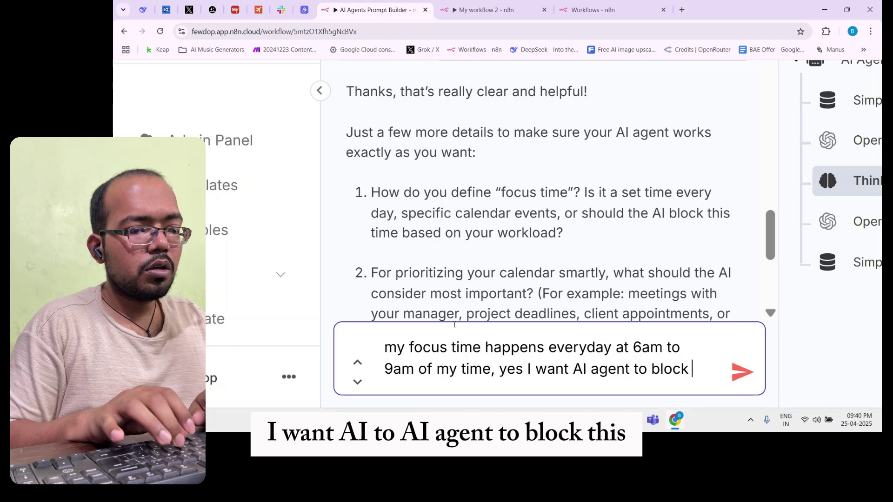
text(tim)
key(BackSpace)
key(BackSpace)
text(hs)
key(BackSpace)
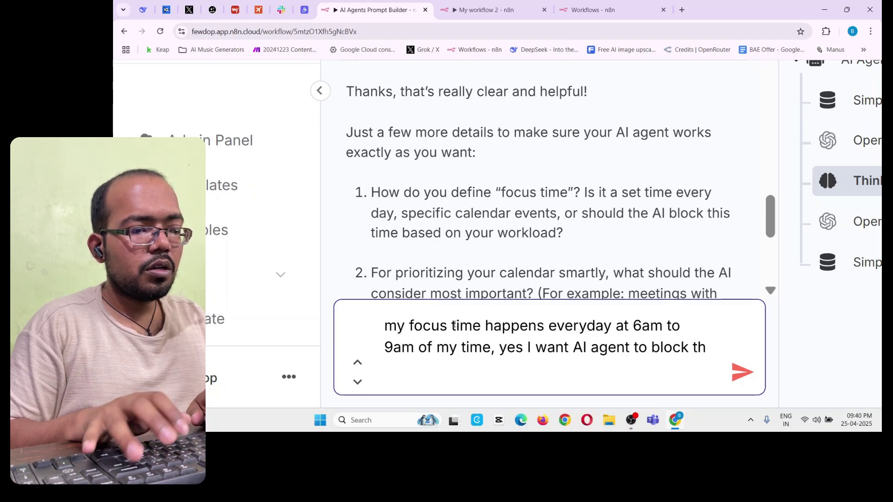
text(is time so no)
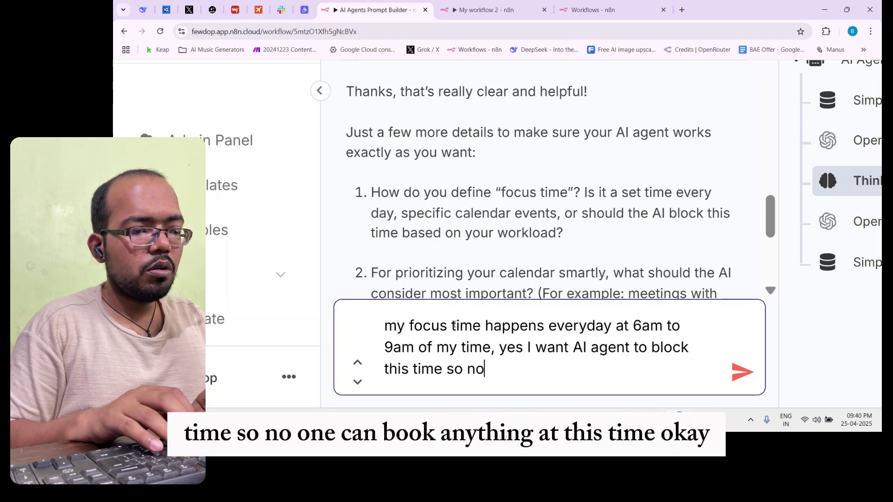
text( one can book)
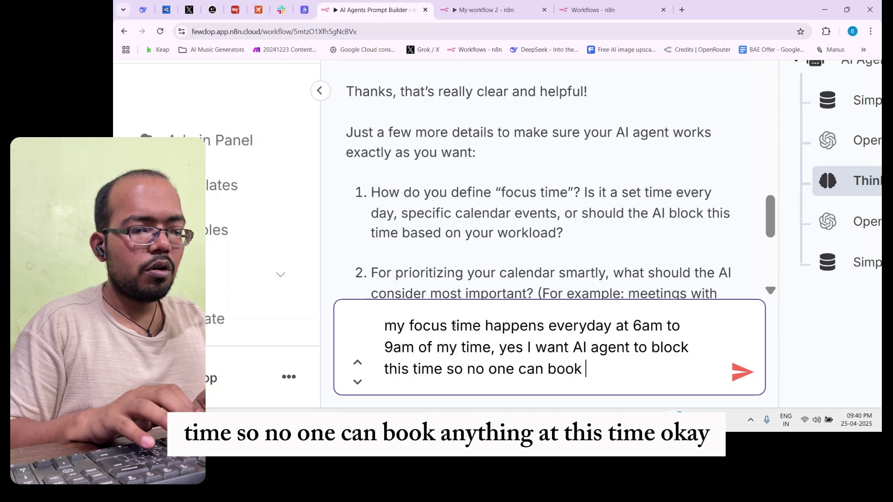
text( anything at t)
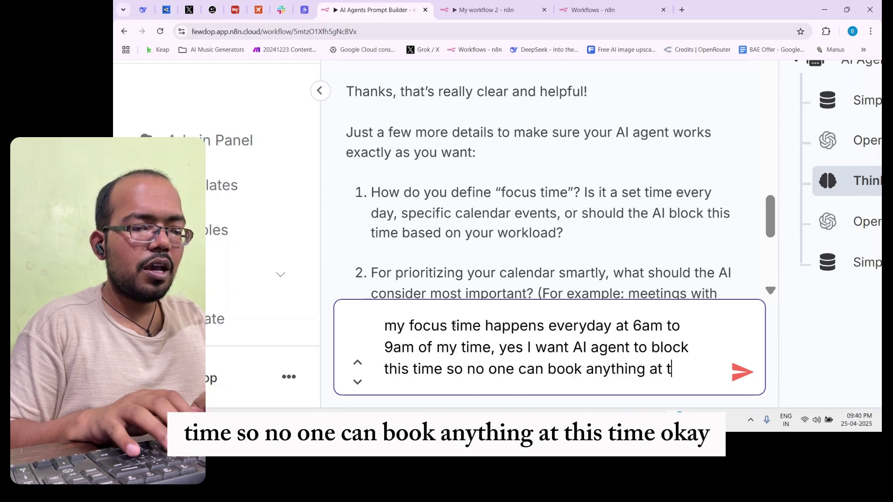
text(his time)
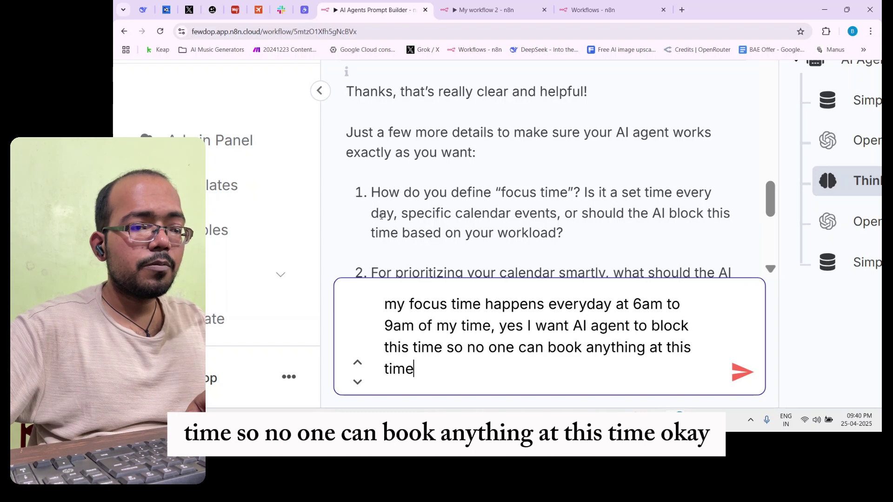
Read the agent's second question about what to consider most important when prioritizing the calendar
mouse_move(773, 213)
mouse_down()
mouse_move(769, 201)
mouse_move(766, 219)
mouse_move(775, 196)
mouse_up()
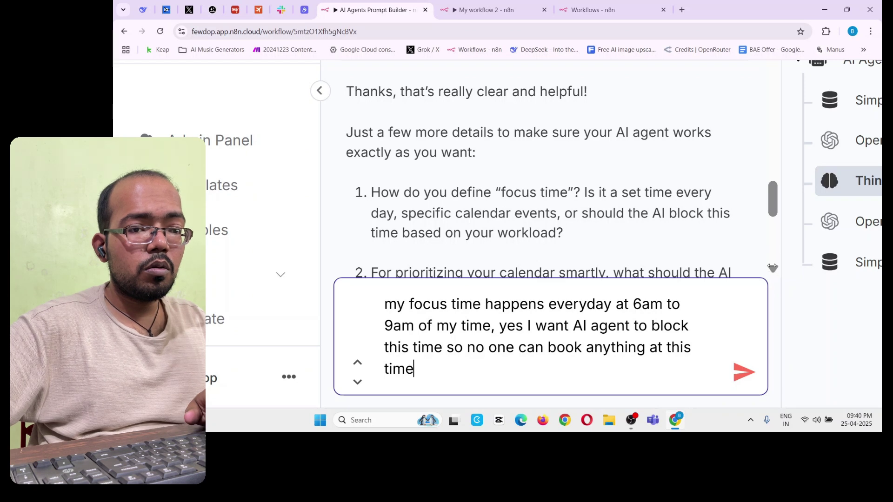
scroll(771, 270, down, 3)
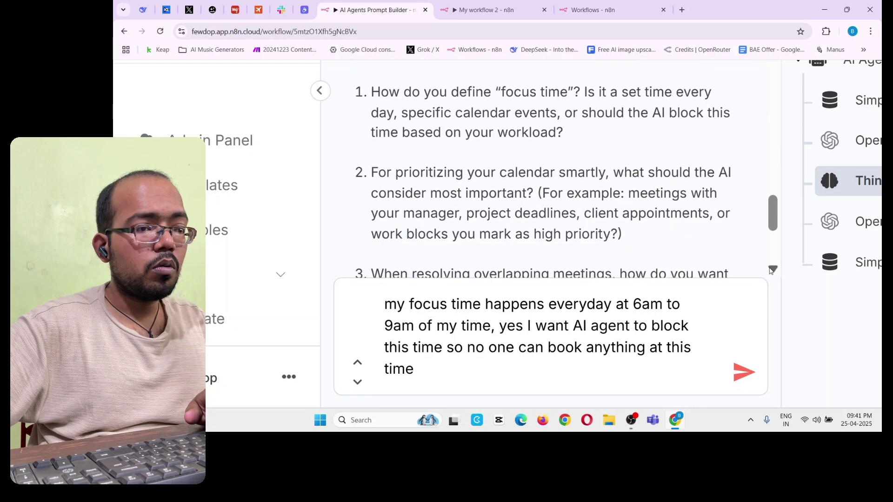
drag(420, 134, 715, 160)
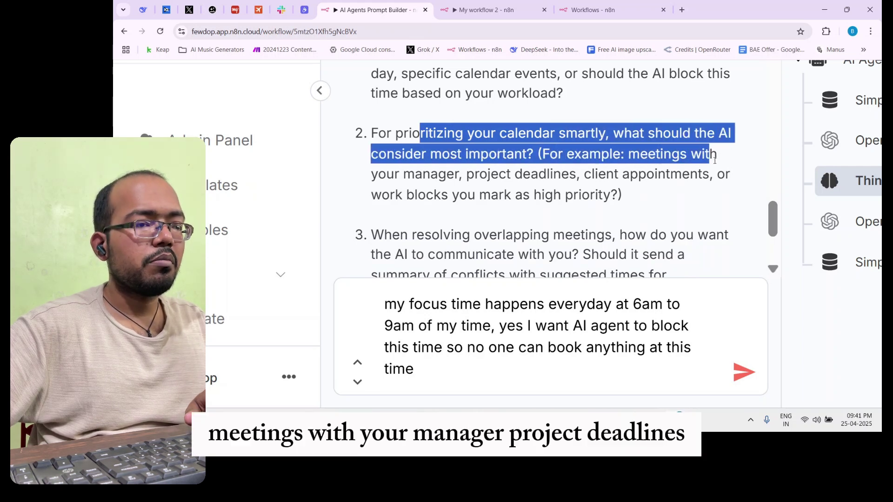
drag(459, 175, 697, 180)
click(663, 188)
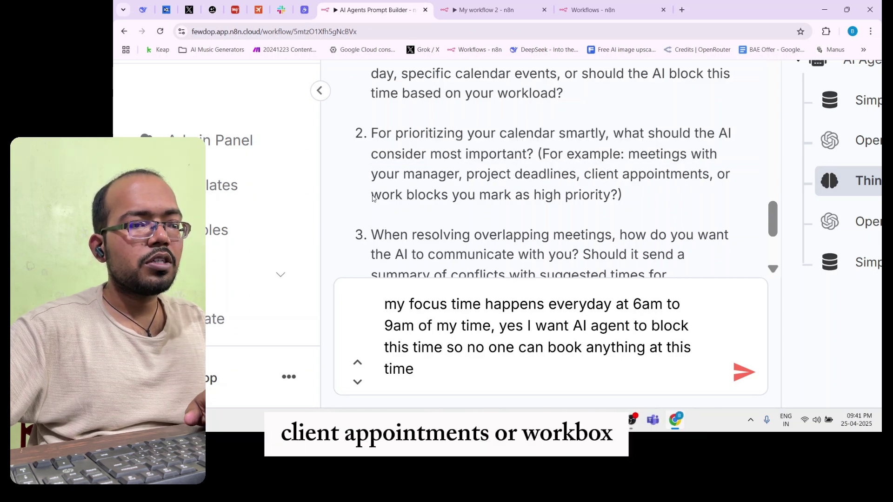
drag(378, 198, 615, 203)
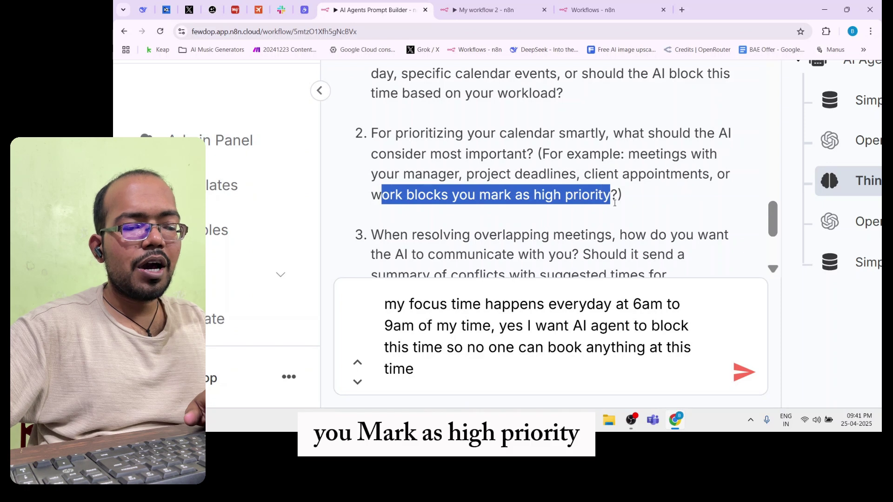
click(615, 203)
Add a new paragraph to the unsent chat reply starting with "my company meetings should be first,"
click(421, 377)
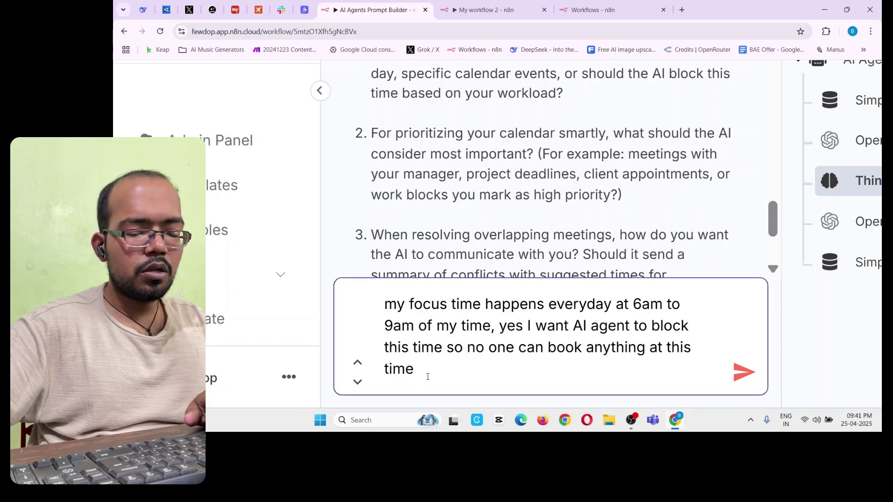
key(shift+Return)
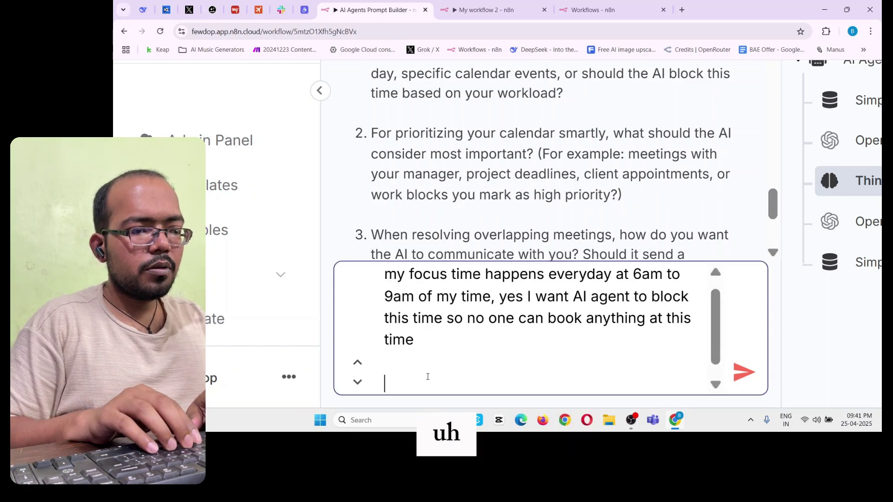
text(al)
key(BackSpace)
key(BackSpace)
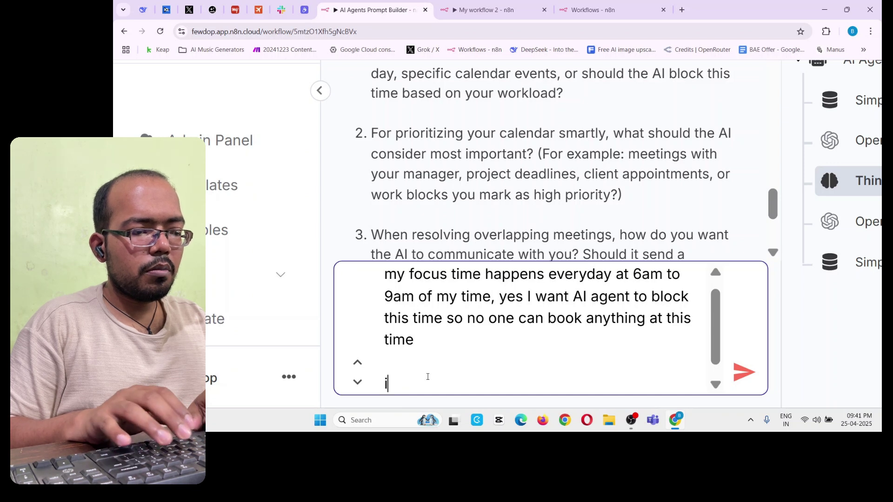
text(my co)
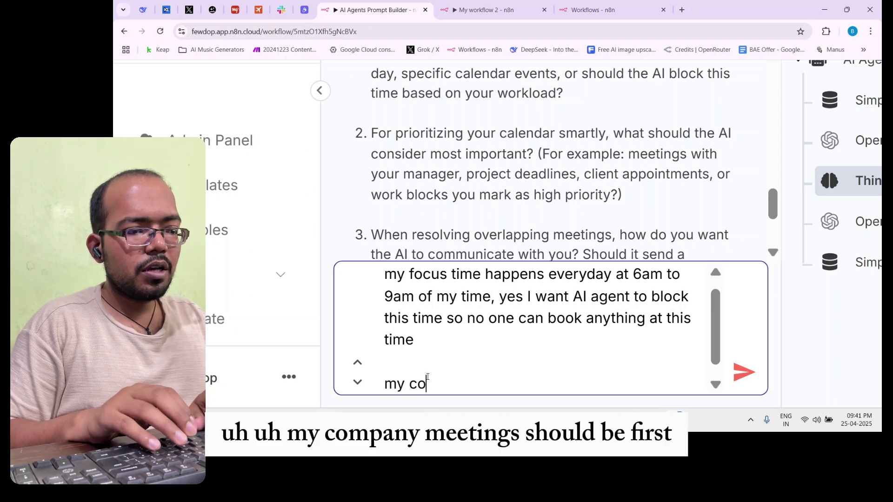
text(mpany meetings )
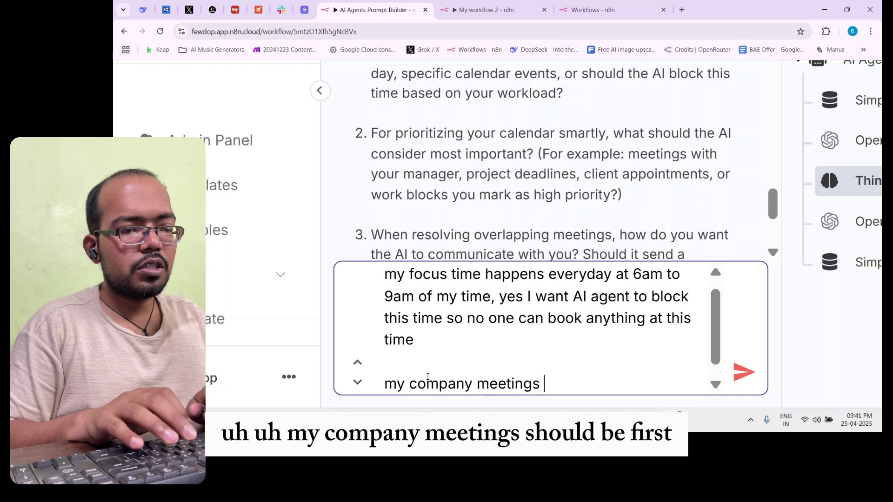
text(sh)
key(BackSpace)
text(should be )
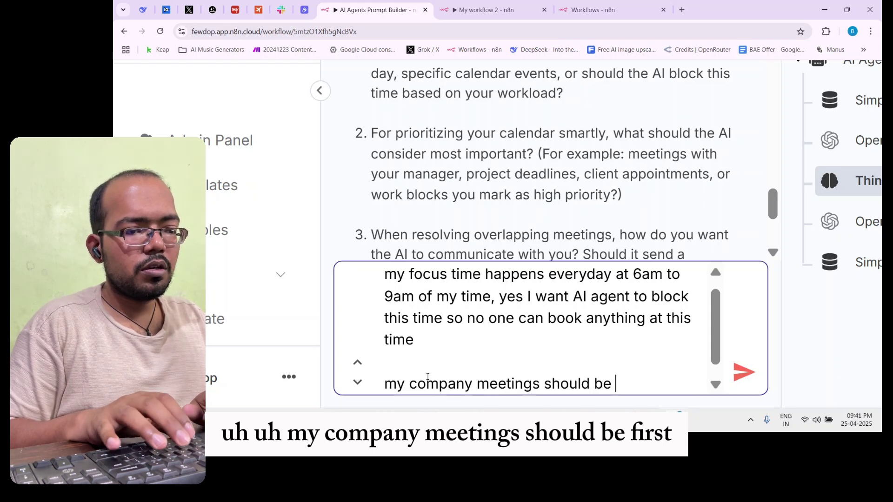
text(first, )
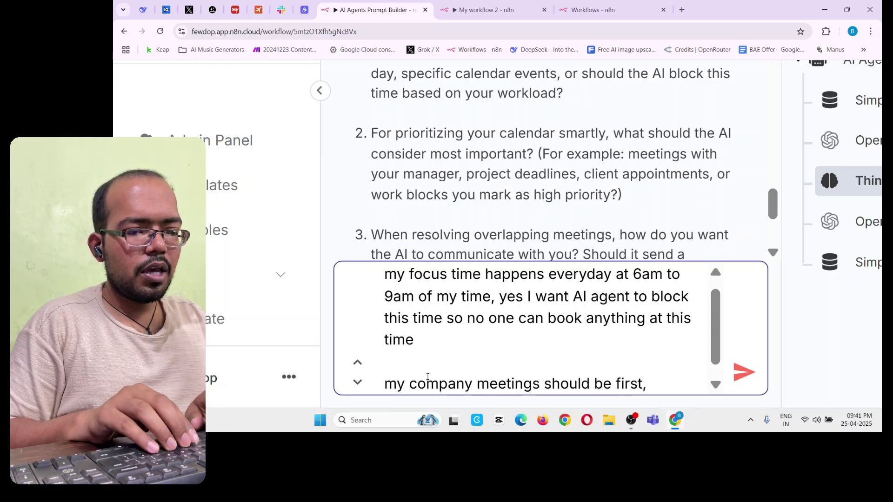
Complete the priority answer with "and then the meeting with a potential clients and all kind of other tasks can be schedule for later."
text(and then the )
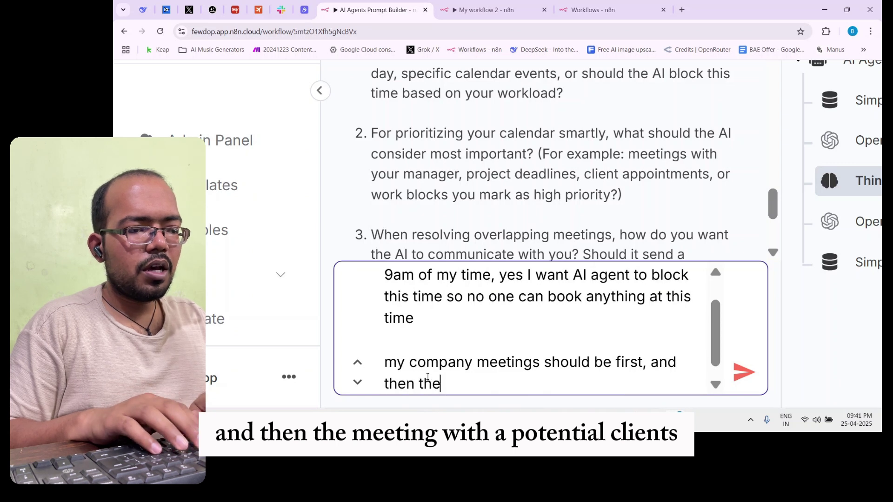
text(meeting with)
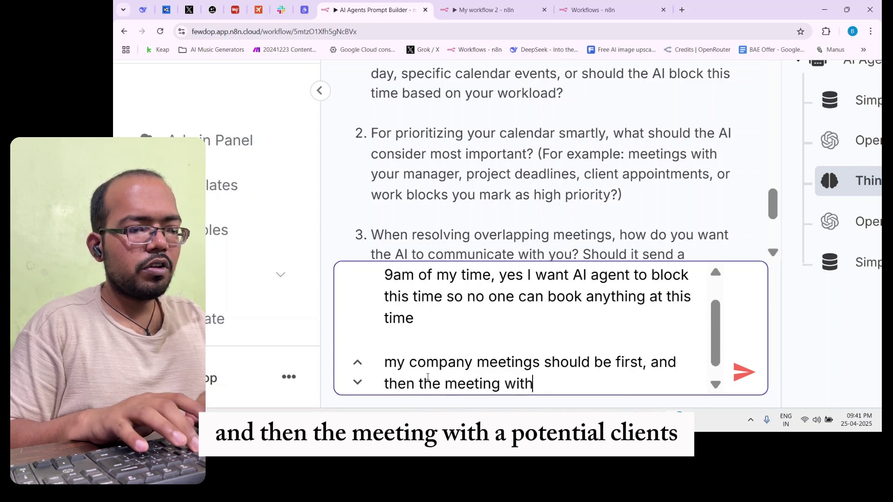
text( a poten)
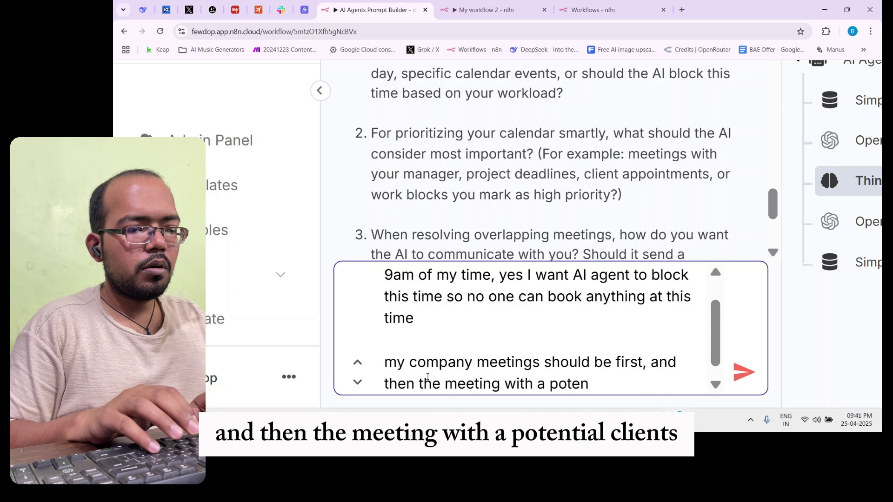
text(tial clients)
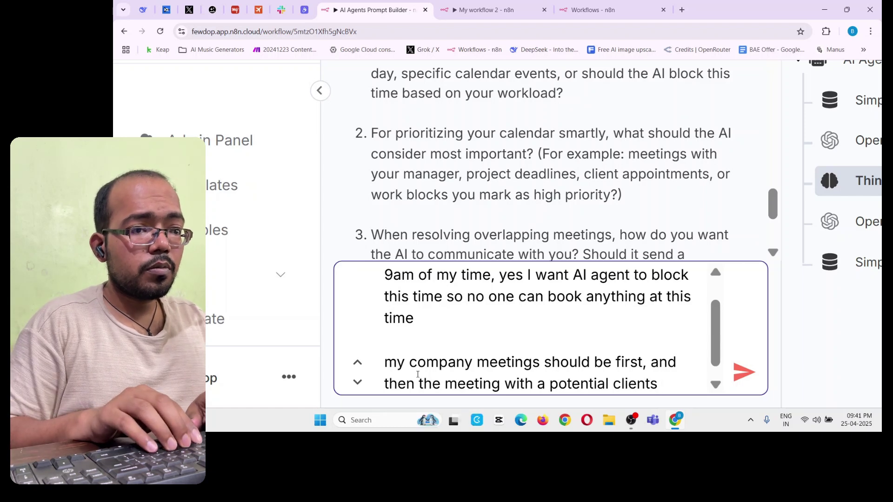
text( and all )
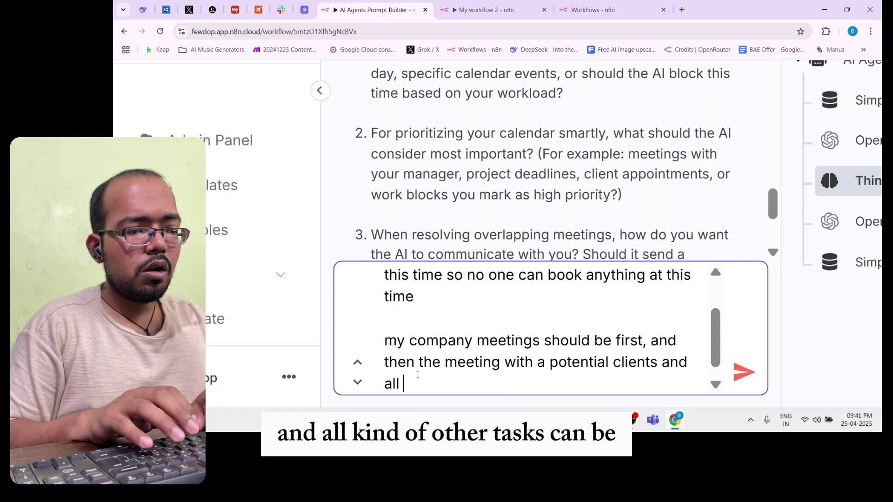
text(kind of other ta)
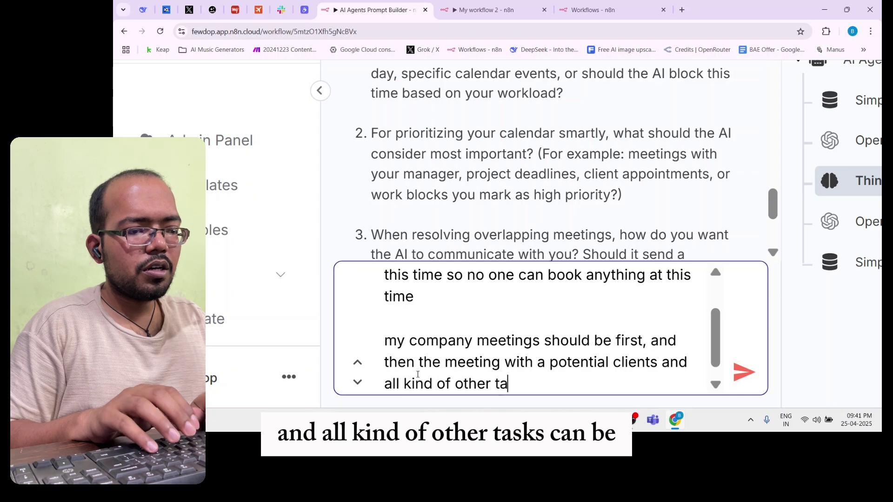
text(sks can )
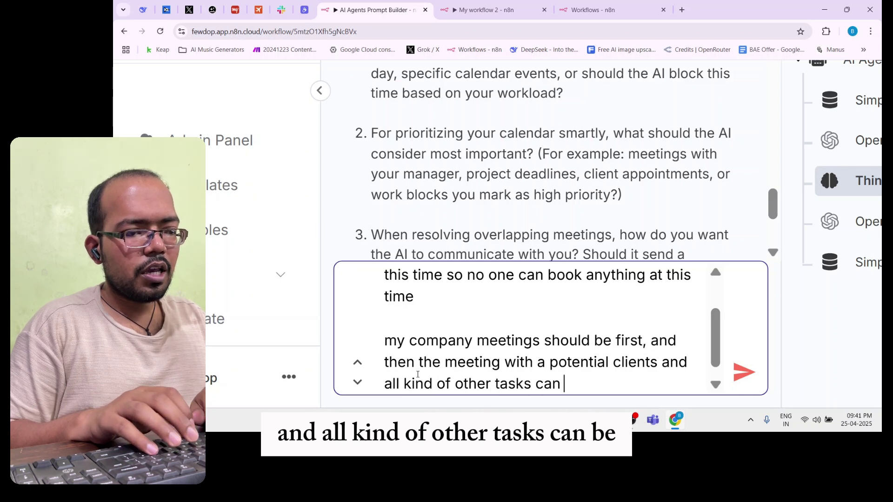
text(be sche)
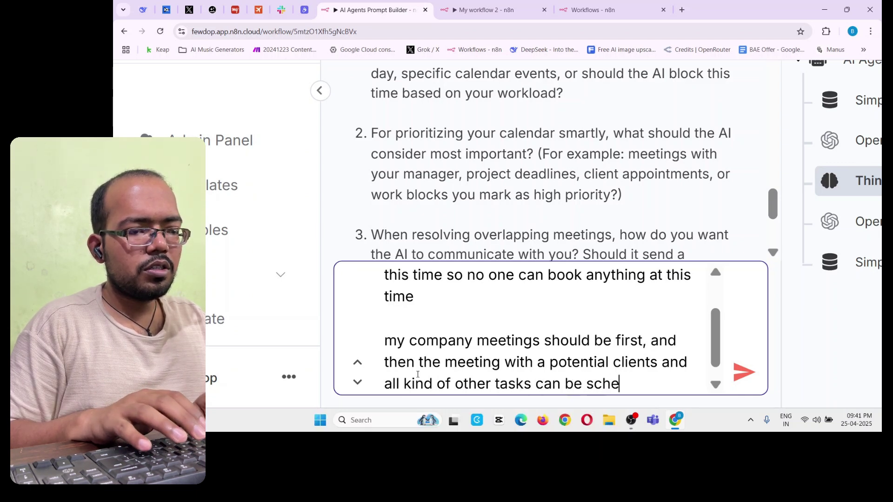
text(dule for later.)
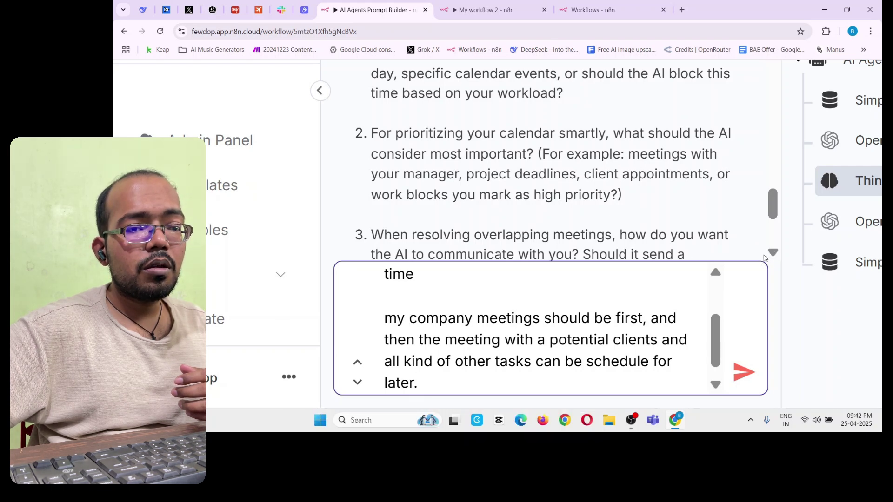
Read the agent's third question about how to communicate when resolving overlapping meetings
scroll(629, 201, down, 3)
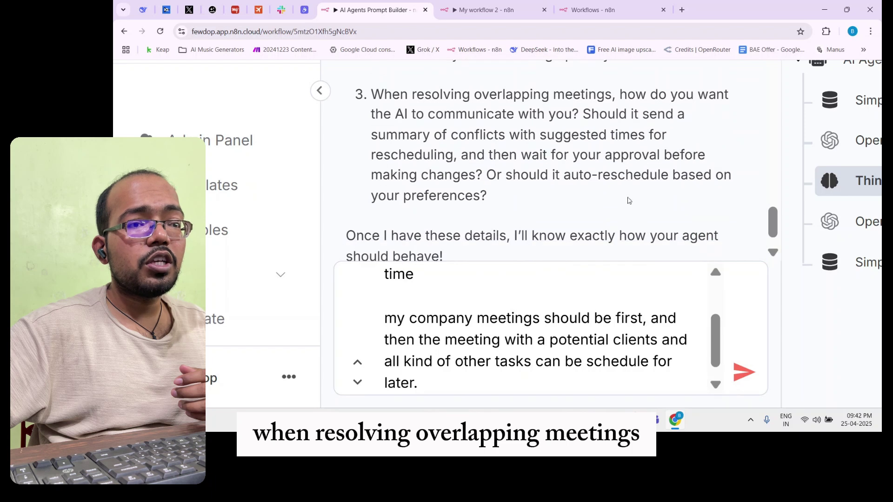
drag(552, 95, 737, 98)
click(356, 112)
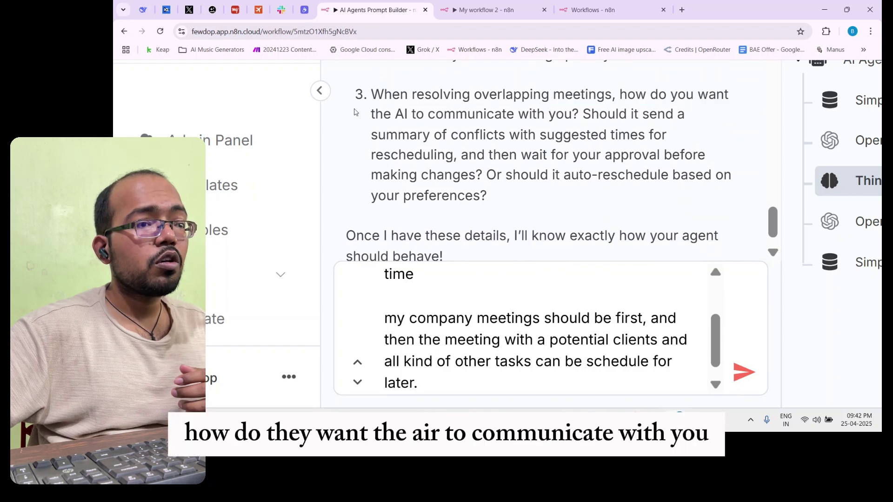
drag(384, 114, 669, 112)
drag(444, 135, 668, 138)
drag(414, 167, 508, 157)
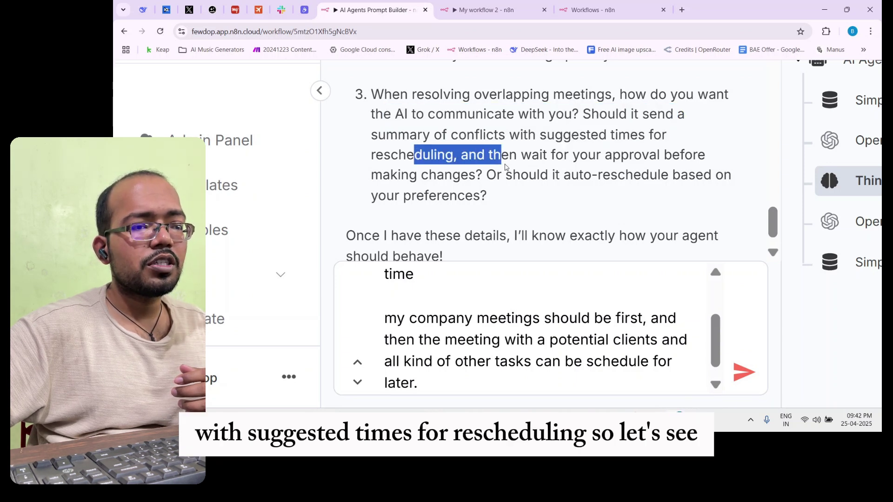
click(503, 175)
click(450, 362)
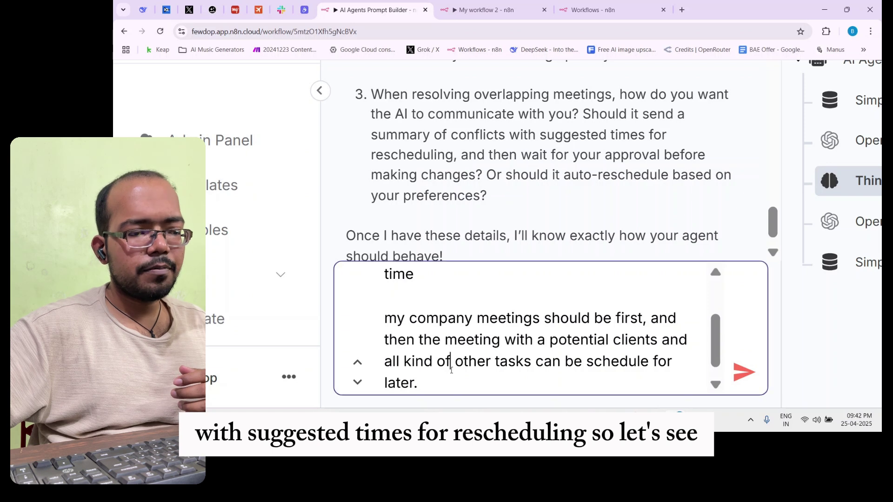
key(shift+Return)
key(shift+Return)
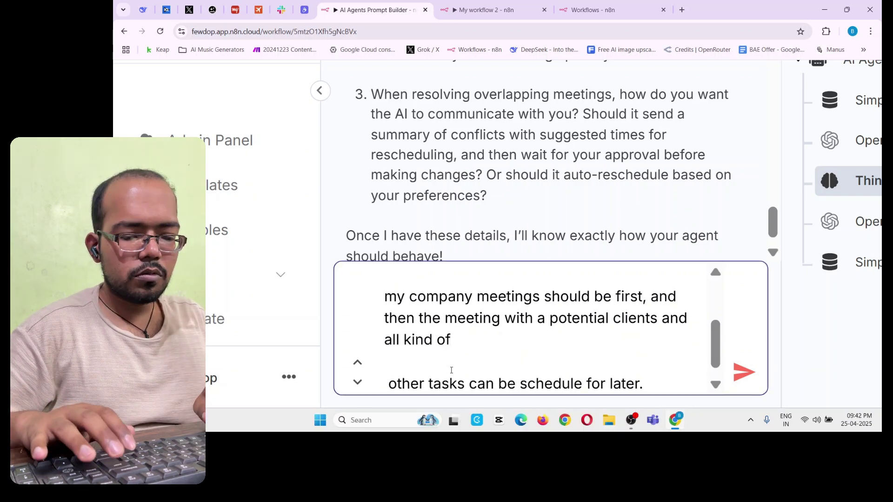
key(BackSpace)
key(BackSpace)
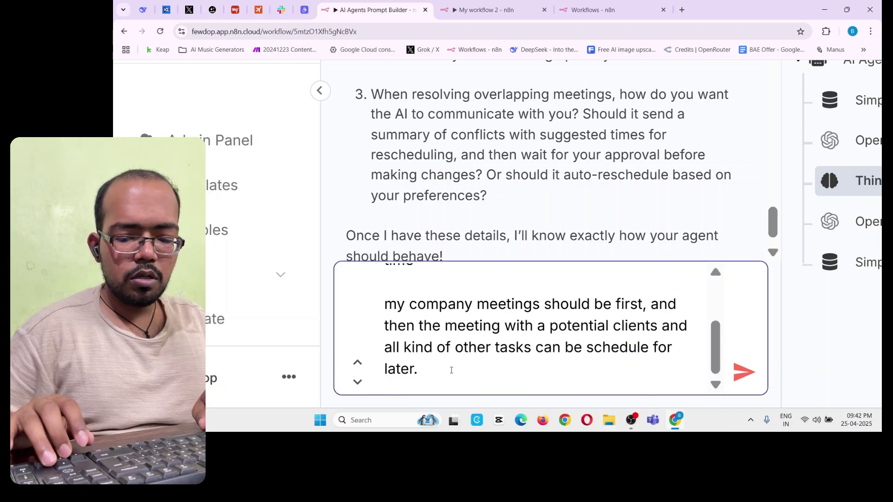
Start another paragraph in the reply with "for overlapping meetings, look for the time in my calendar which is available and I"
click(452, 370)
key(shift+Return)
key(shift+Return)
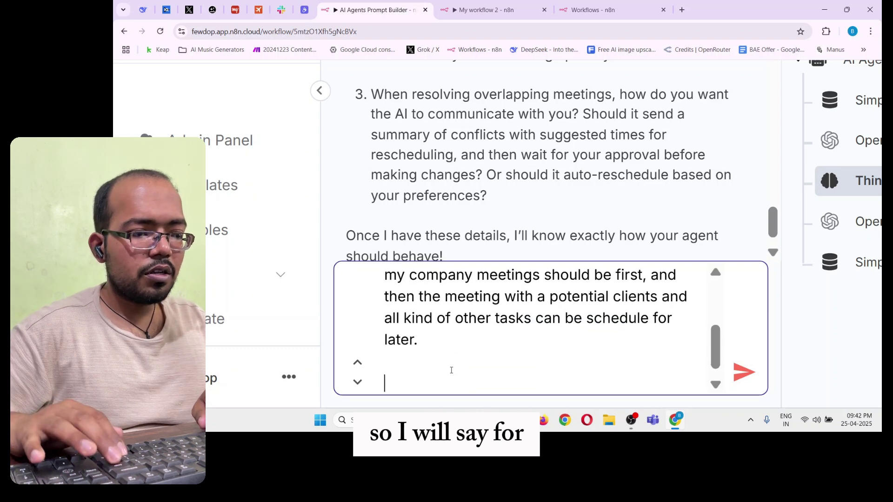
text(for )
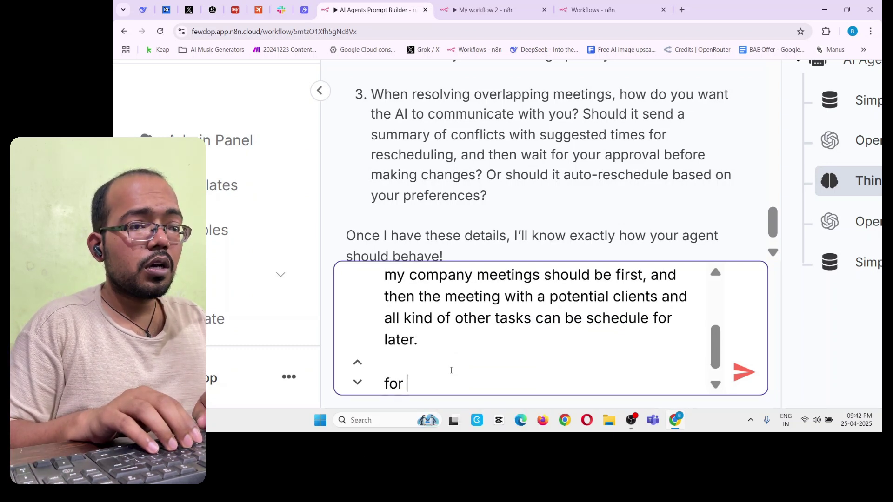
text(over)
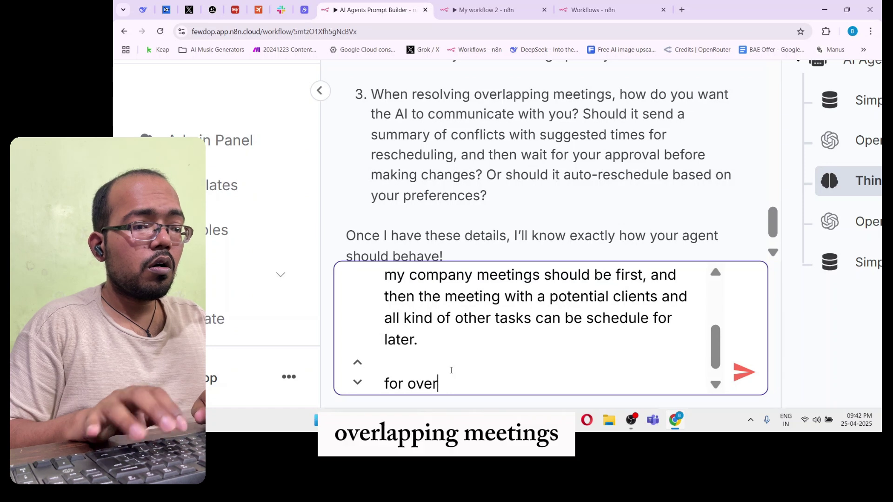
text(lapping meetings)
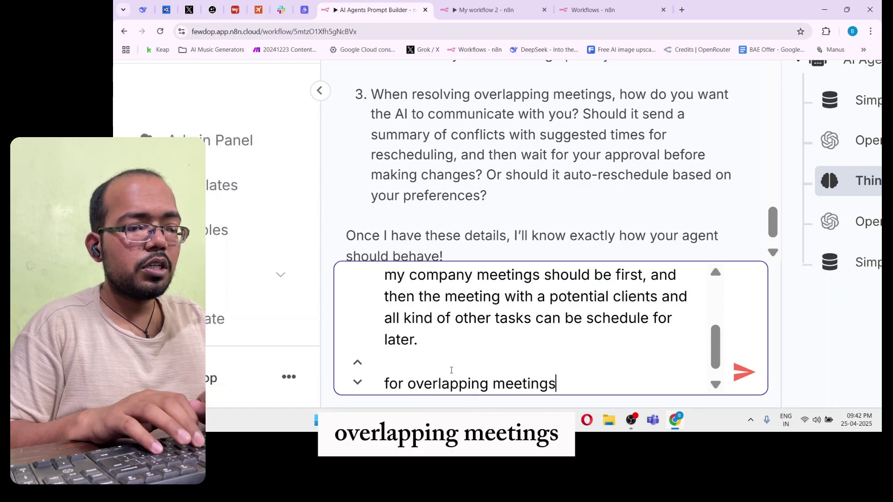
text(, look for )
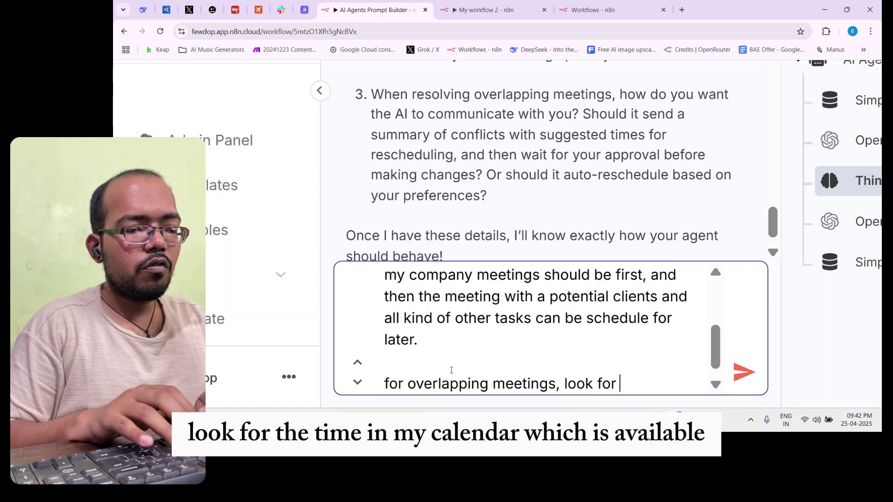
text(the time in my cale)
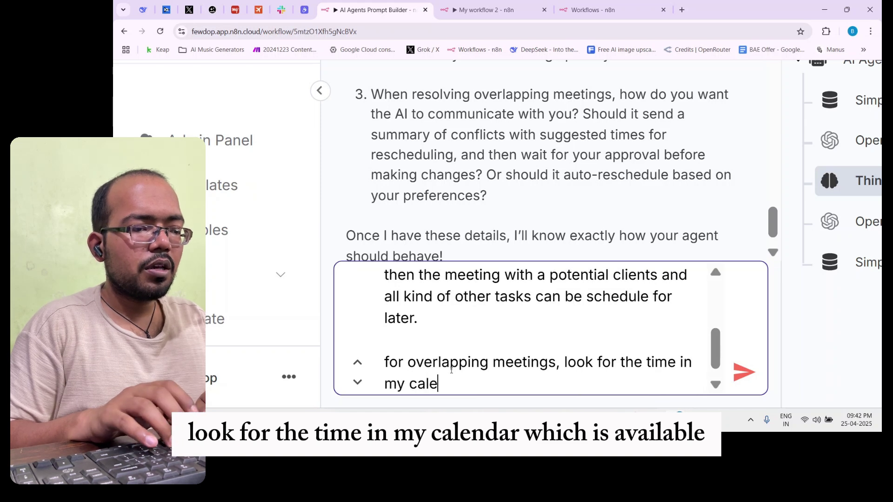
text(ndar which is av)
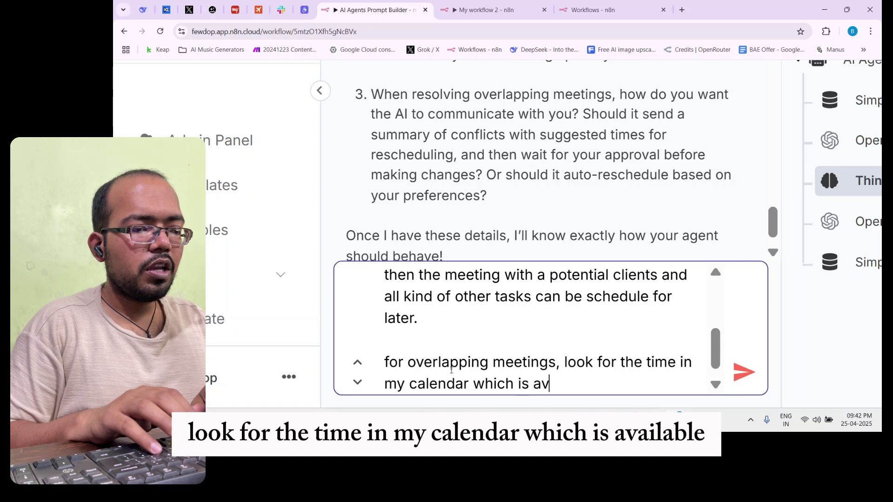
text(ailable and I)
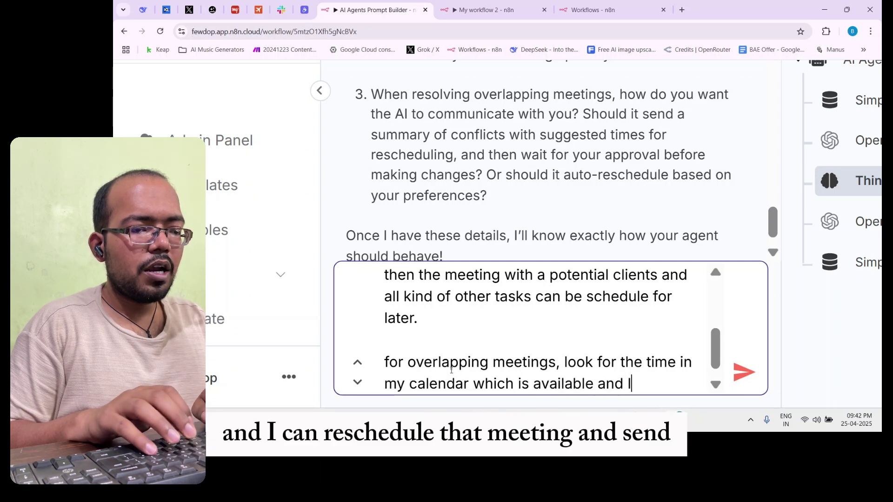
Continue the overlapping-meetings answer with "can reschedule that meeting and"
text( can resche)
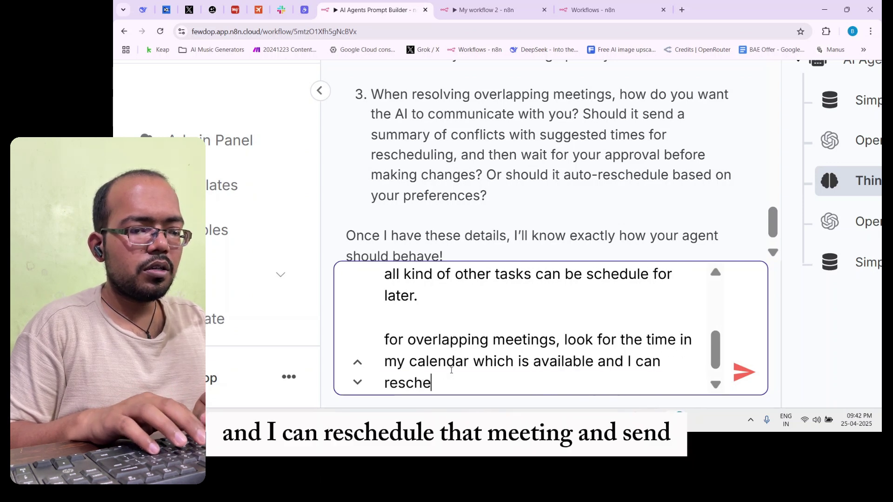
text(dule that meeting and send)
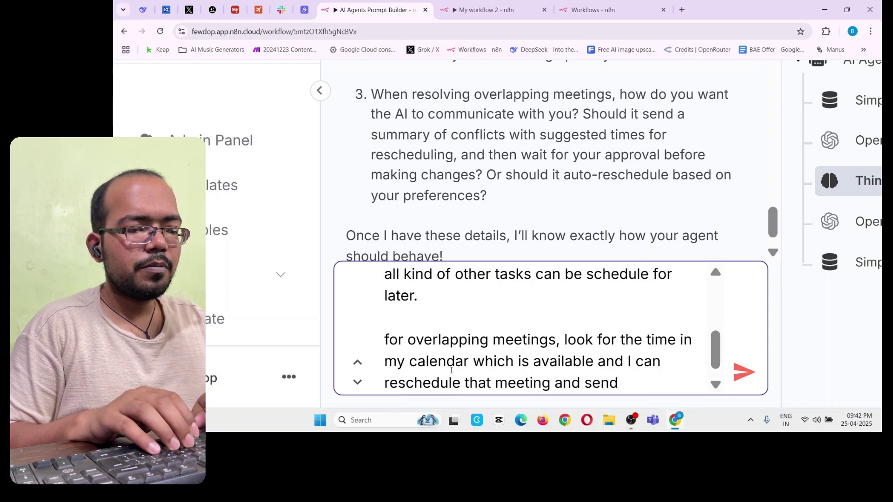
key(BackSpace)
key(BackSpace)
key(BackSpace)
key(BackSpace)
key(BackSpace)
key(BackSpace)
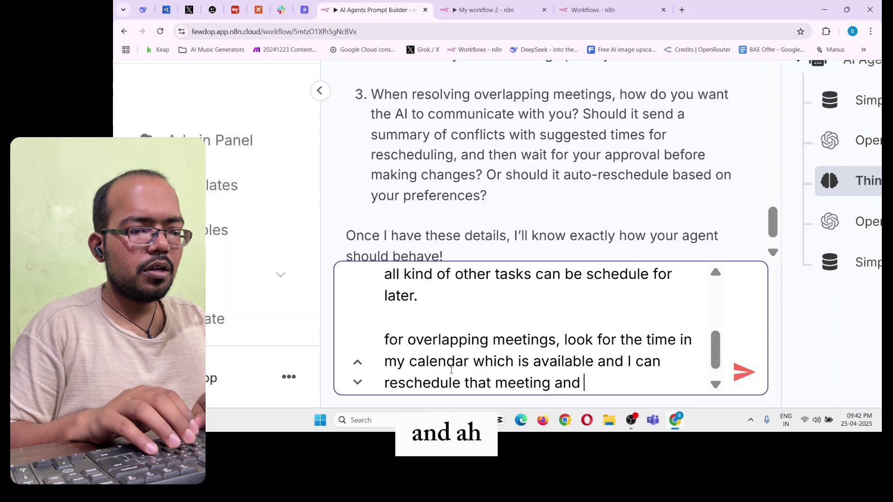
Continue the overlapping-meetings answer with "tell me if their is an overlapping meeting and what time"
text(ask)
key(BackSpace)
key(BackSpace)
key(BackSpace)
text(t)
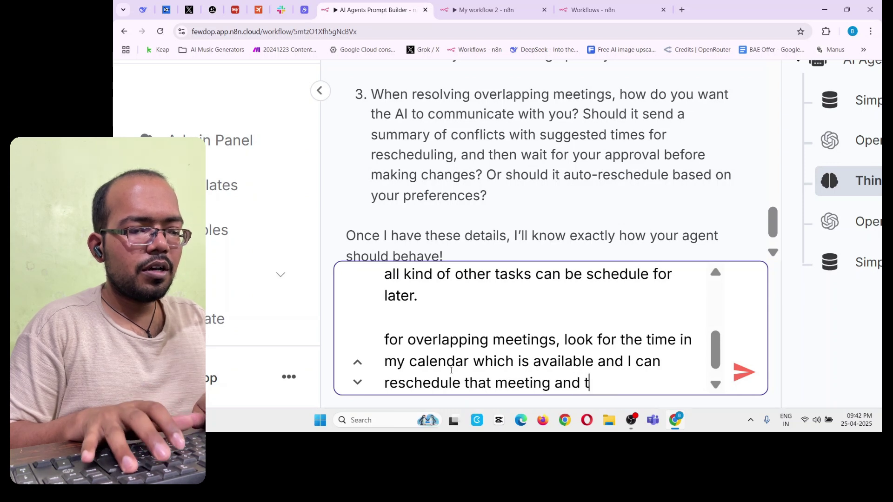
text(ell me if that)
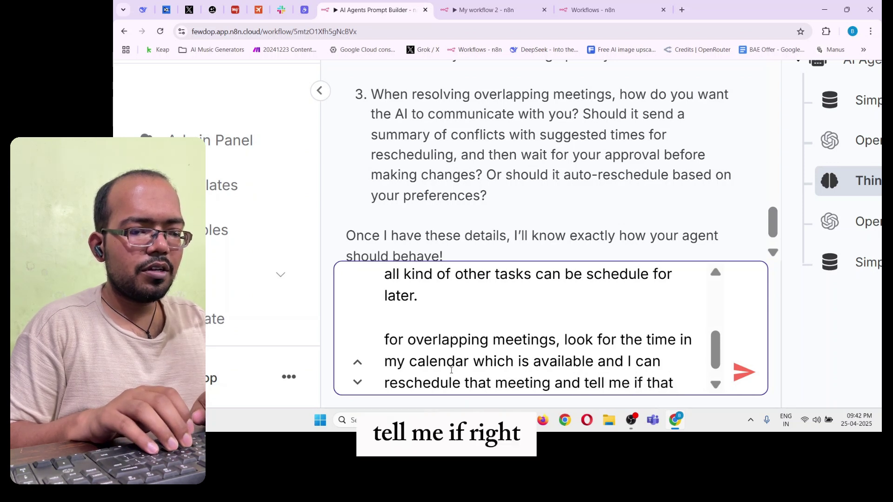
key(BackSpace)
key(BackSpace)
key(BackSpace)
text(eir in)
key(BackSpace)
text(s a)
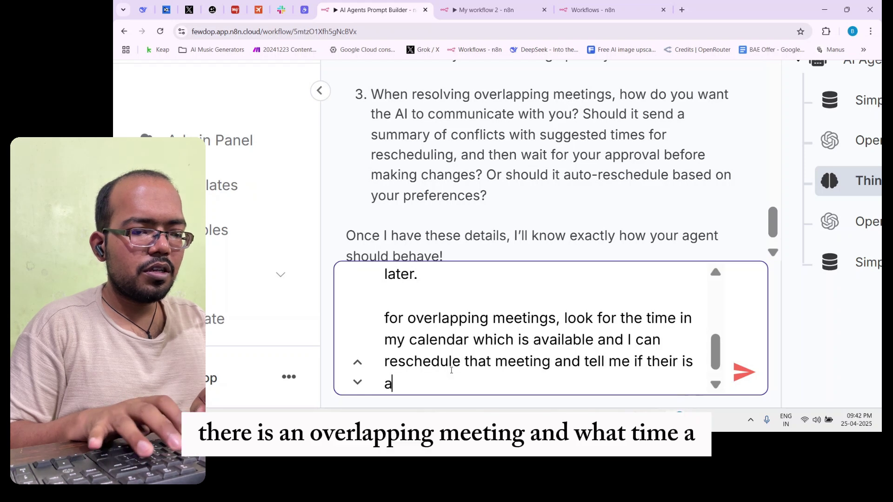
text(n over)
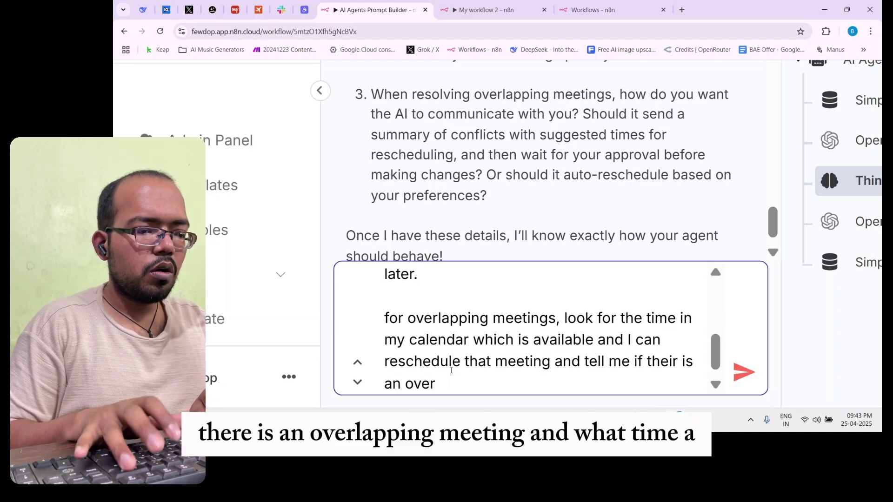
text(alpping me)
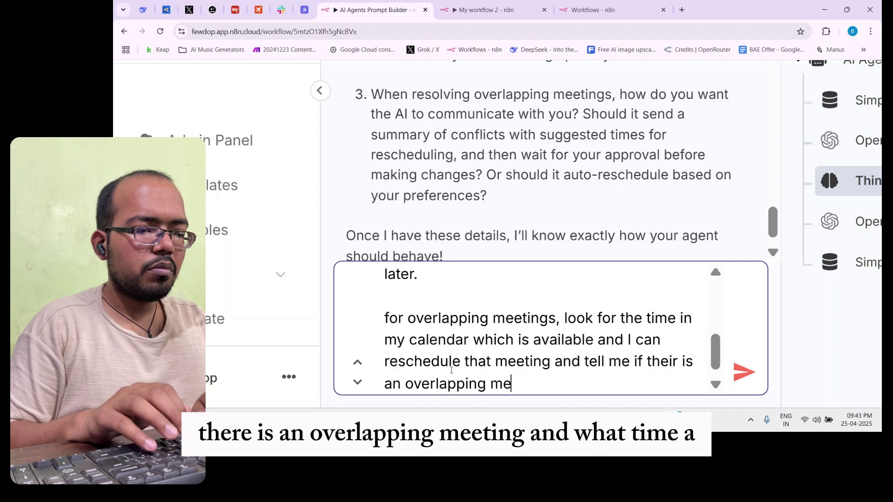
text(eting and what time )
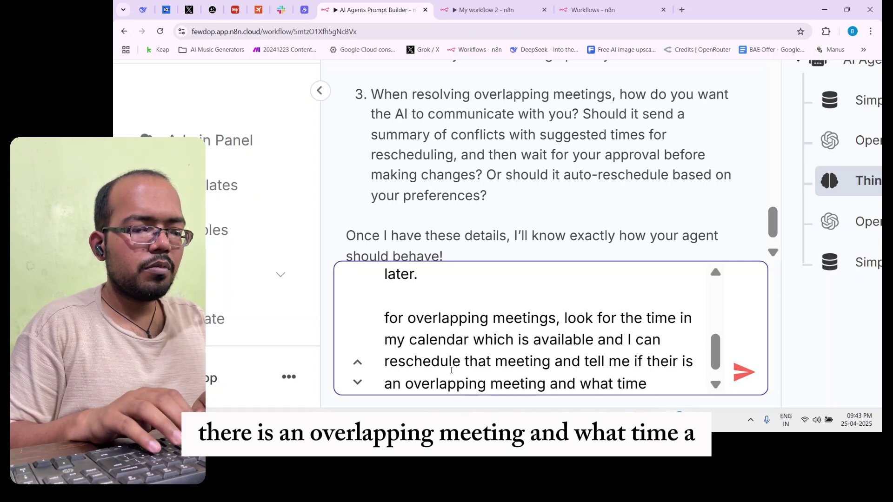
Finish the answer with "AI agent can reschedule and then if I say yes, just do it" and send the reply
text(AI agent can re)
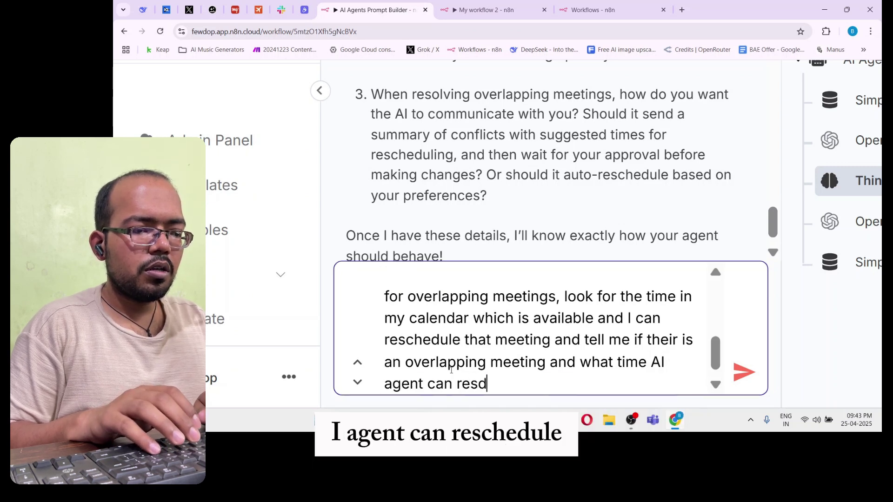
text(schedule an)
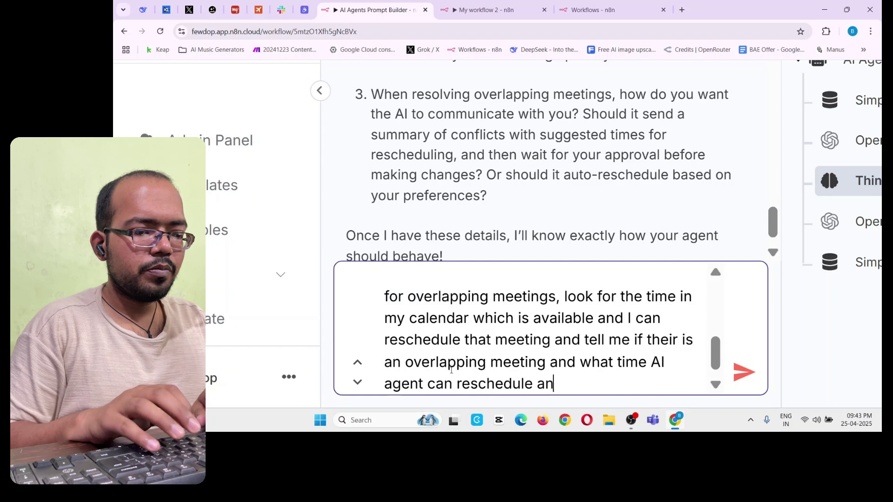
text(d then if)
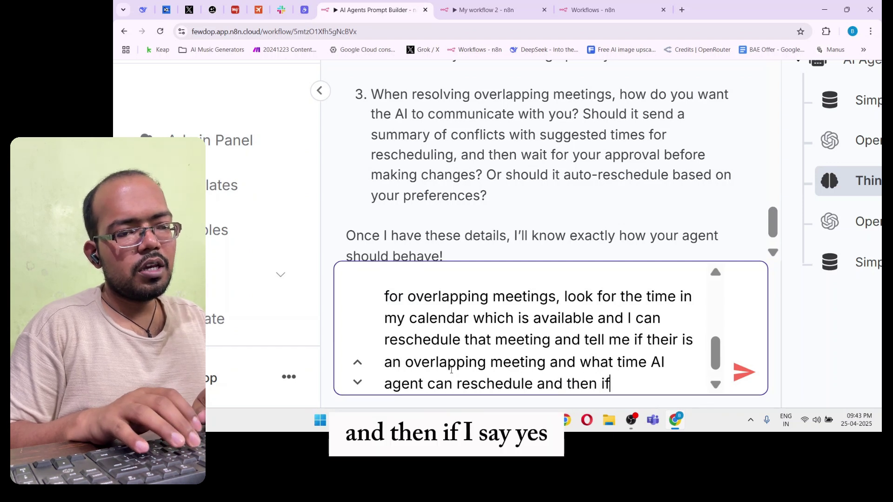
text( I say yes)
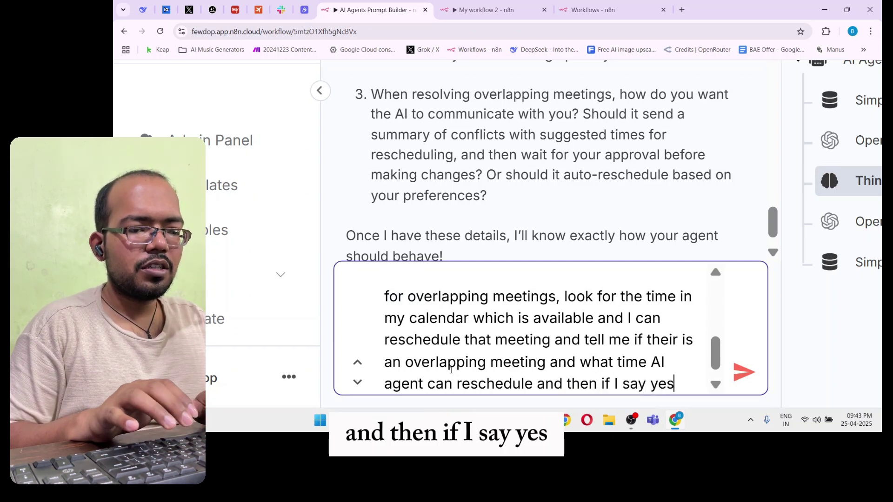
text(, just do it)
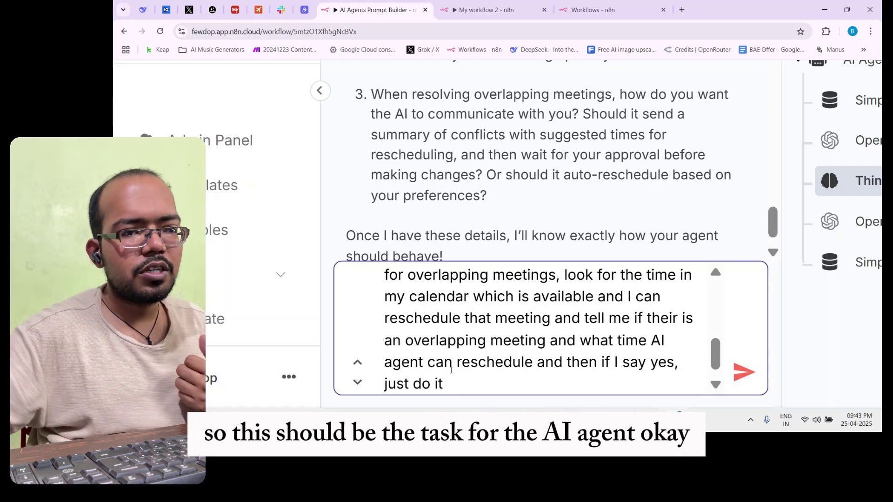
drag(625, 176, 412, 195)
click(551, 175)
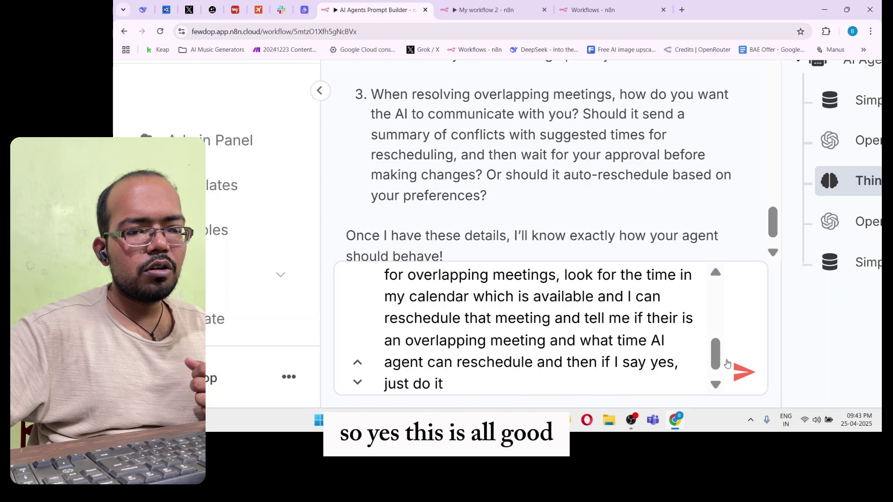
click(743, 372)
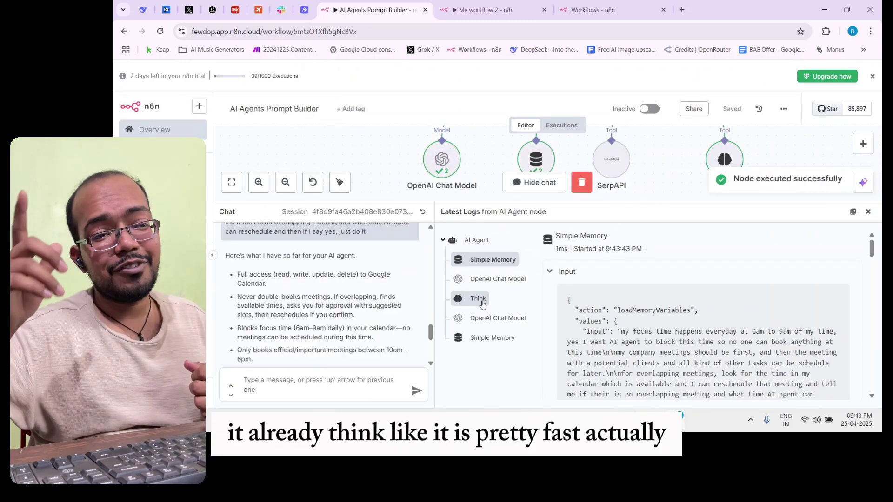
Read the agent's summary points on Google Calendar access and the handling of overlapping meetings
scroll(262, 278, up, 5)
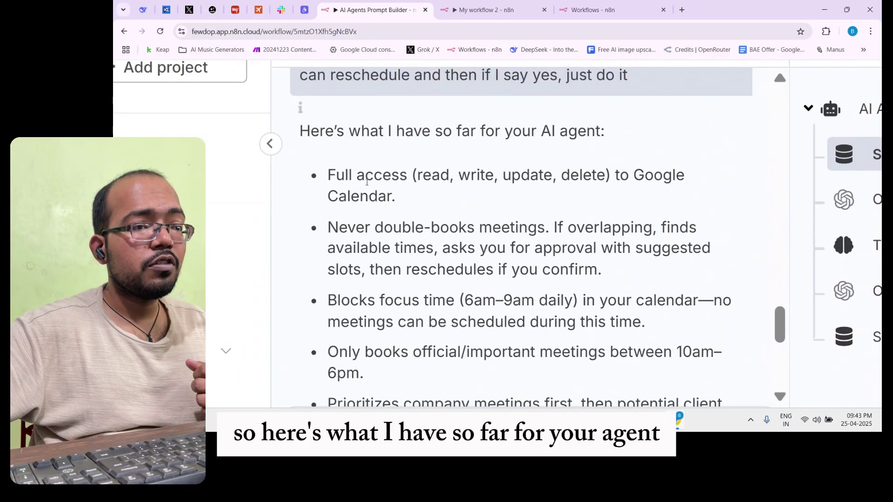
drag(366, 182, 697, 231)
click(371, 218)
drag(345, 247, 486, 270)
scroll(565, 221, down, 2)
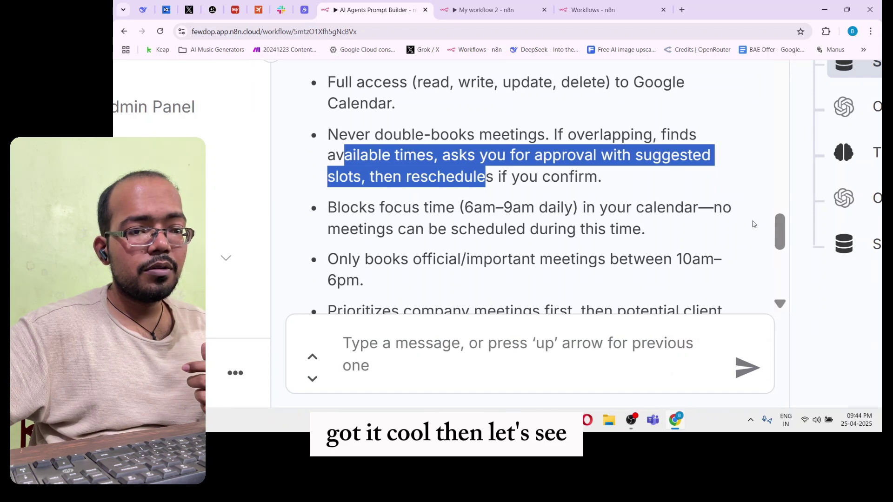
key(ctrl+minus)
key(ctrl+minus)
key(ctrl+minus)
key(ctrl+minus)
key(ctrl+minus)
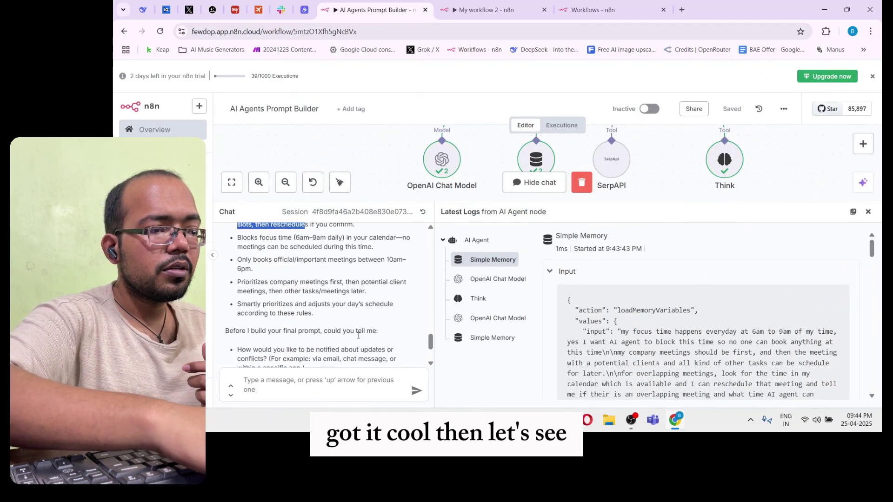
Examine the summary's rules on blocking focus time and on the hours for booking official meetings
key(ctrl+plus)
key(ctrl+plus)
key(ctrl+plus)
key(ctrl+plus)
key(ctrl+plus)
key(ctrl+plus)
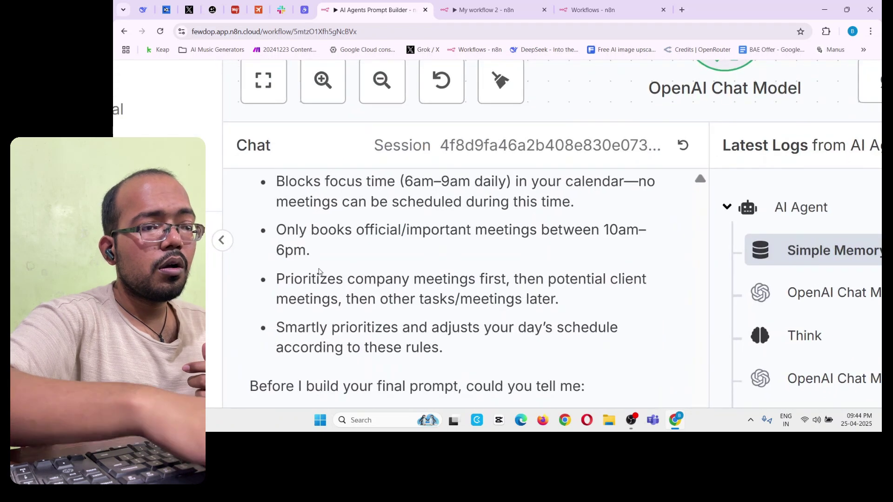
drag(370, 182, 491, 231)
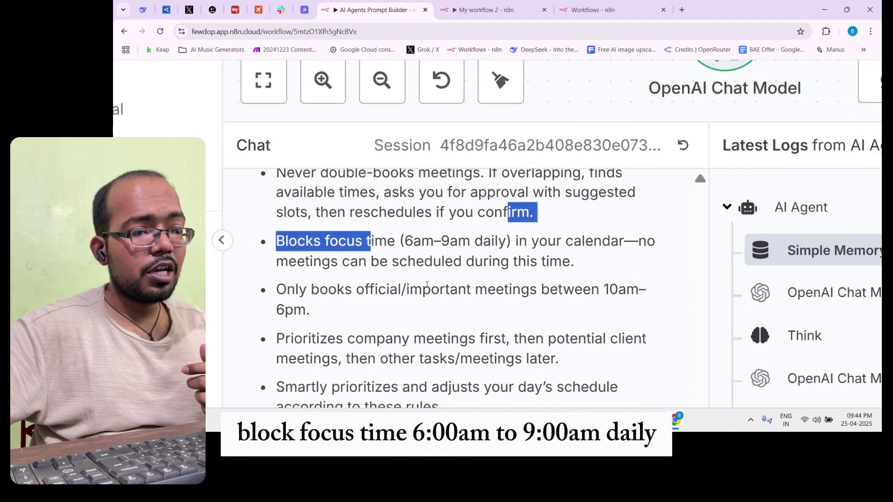
drag(337, 289, 375, 255)
click(376, 200)
drag(375, 200, 365, 227)
click(366, 226)
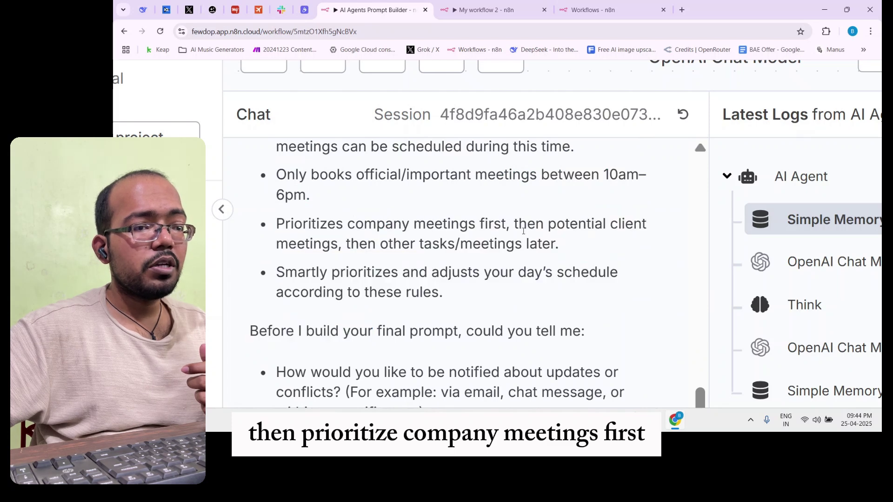
Read the summary's prioritization and schedule-adjustment rules, and the question about notification of updates or conflicts
drag(305, 243, 514, 243)
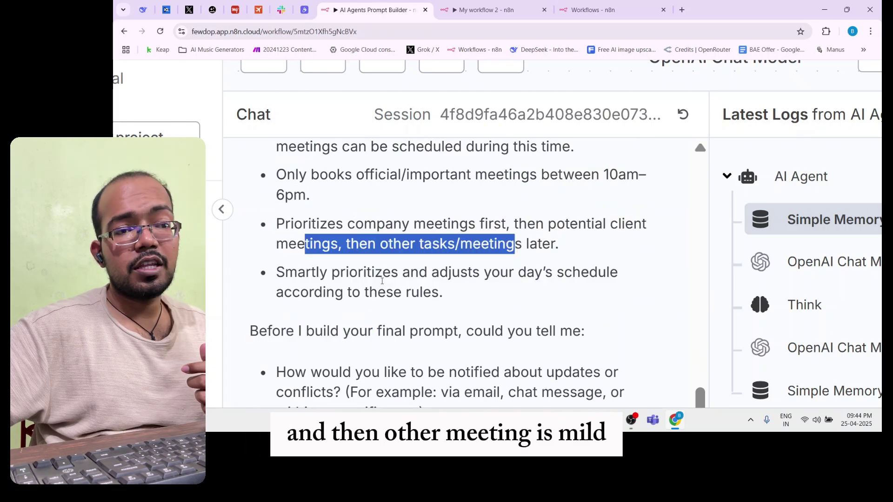
click(312, 286)
drag(366, 274, 453, 274)
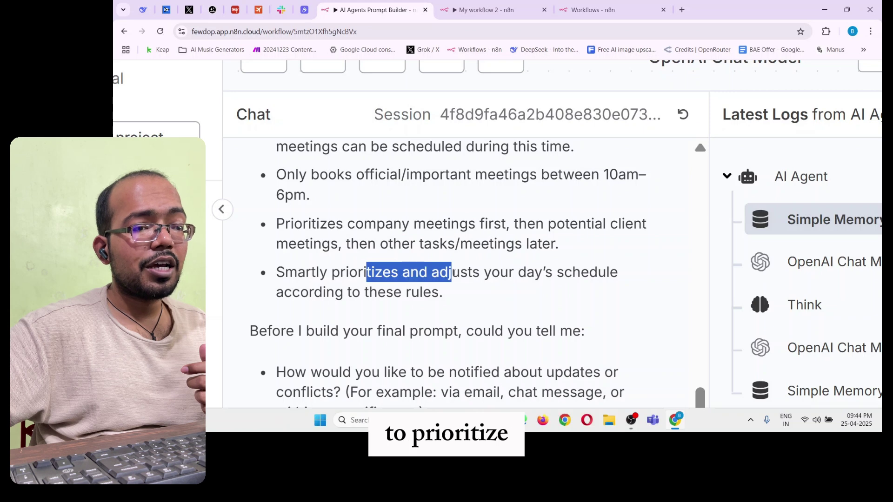
drag(534, 273, 380, 302)
click(380, 302)
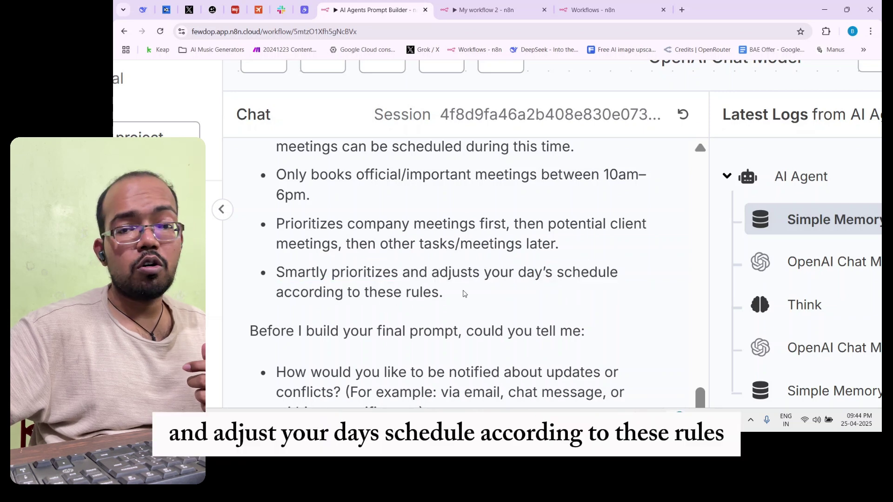
scroll(402, 305, down, 1)
drag(343, 265, 557, 265)
drag(355, 305, 605, 307)
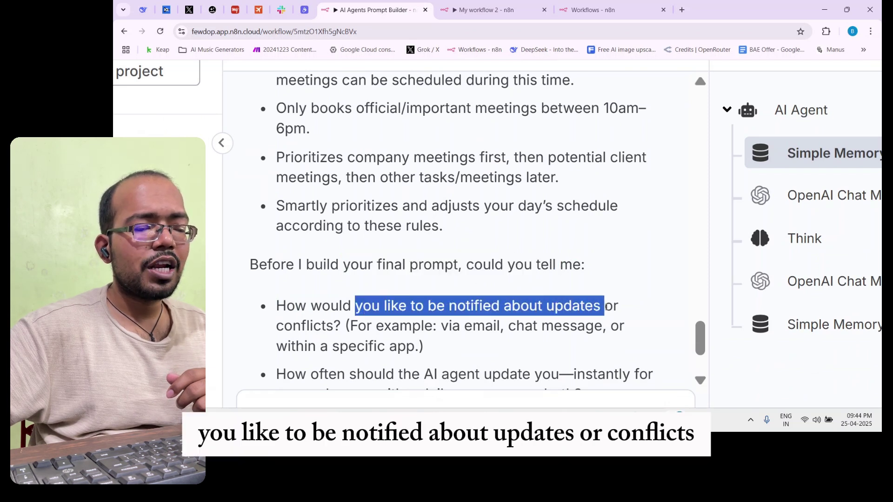
drag(357, 325, 576, 316)
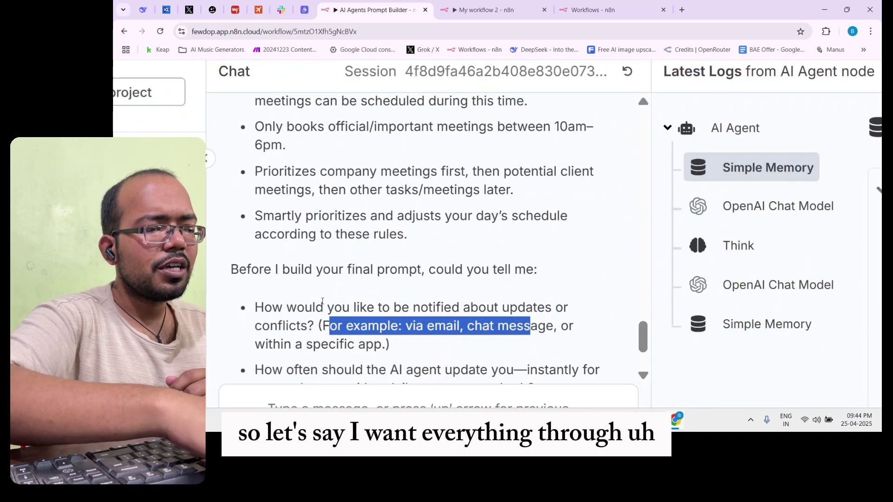
Start a new chat reply with "i want the communication through email"
click(354, 368)
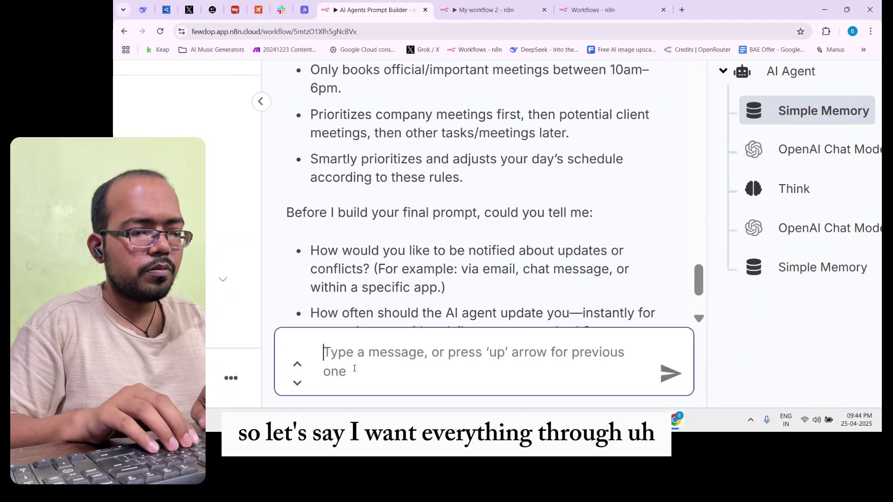
text(i want to)
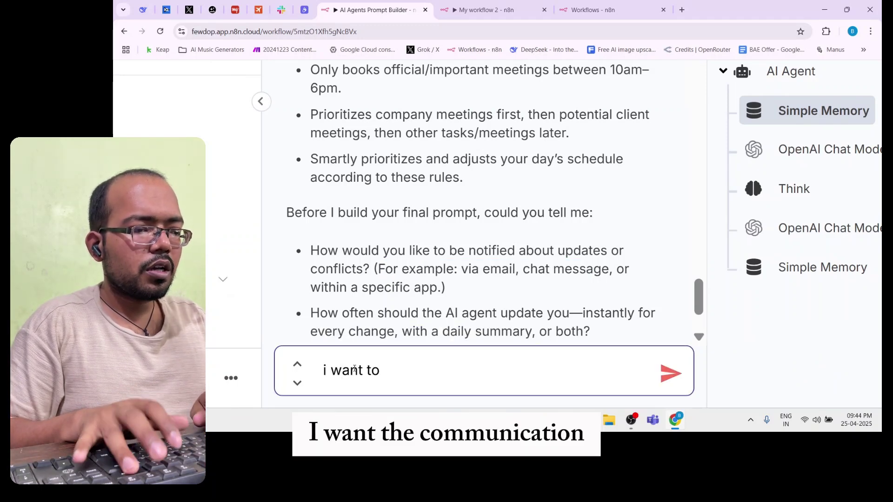
key(BackSpace)
text(he comm)
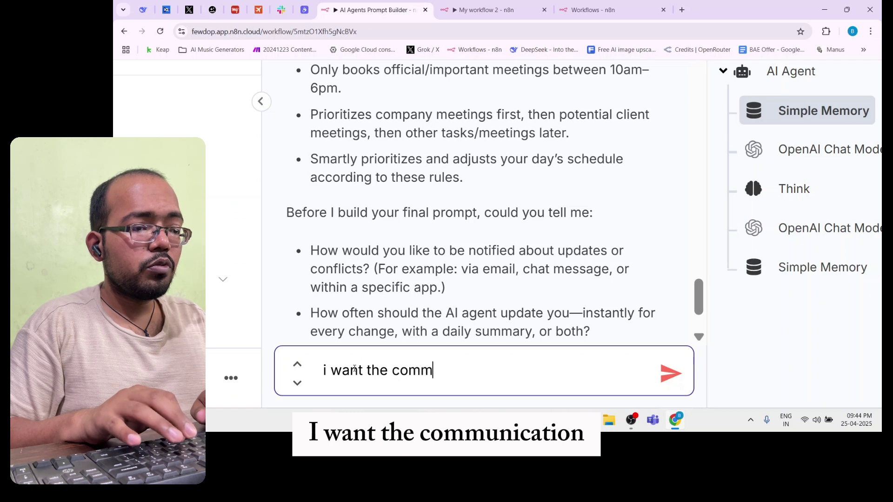
text(unication thro)
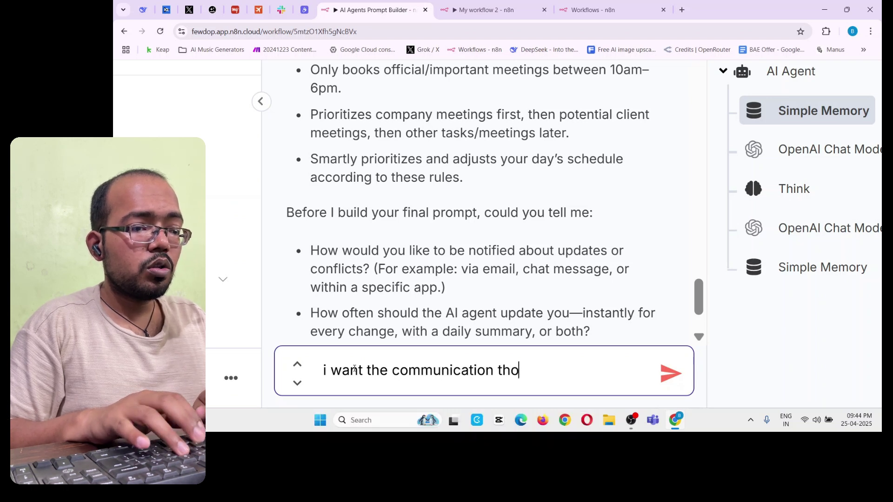
text(u)
key(BackSpace)
text(rought)
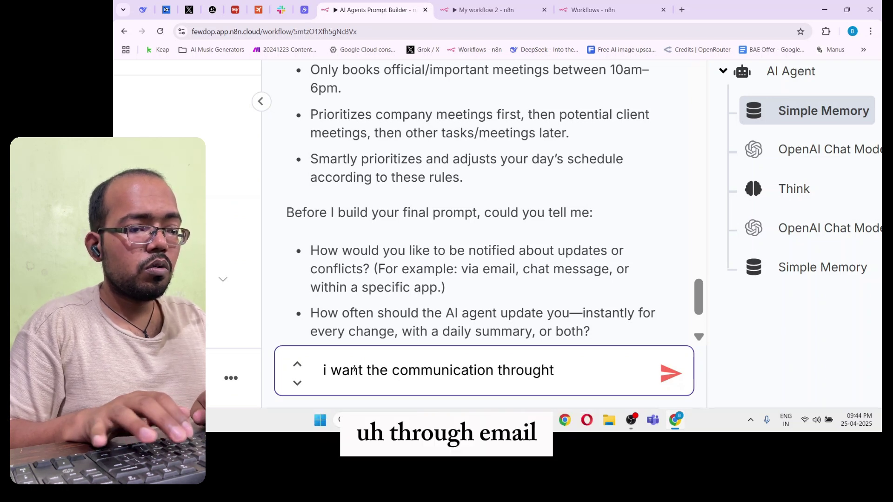
key(BackSpace)
text(email)
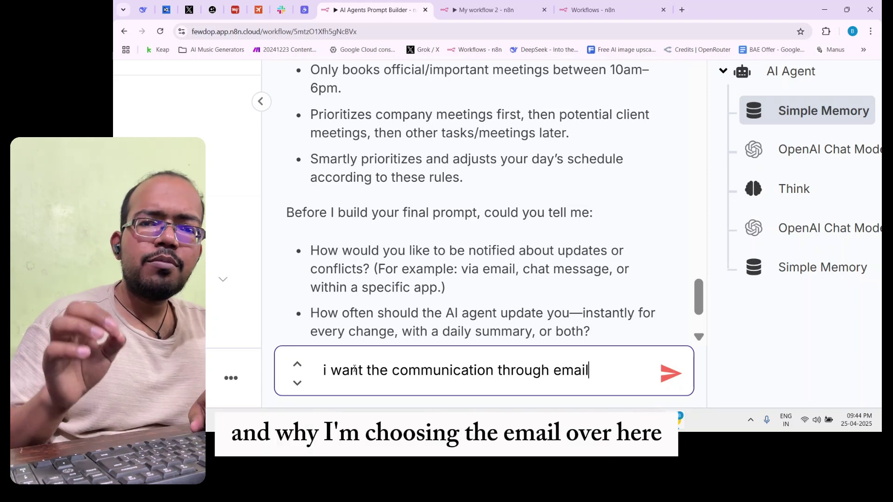
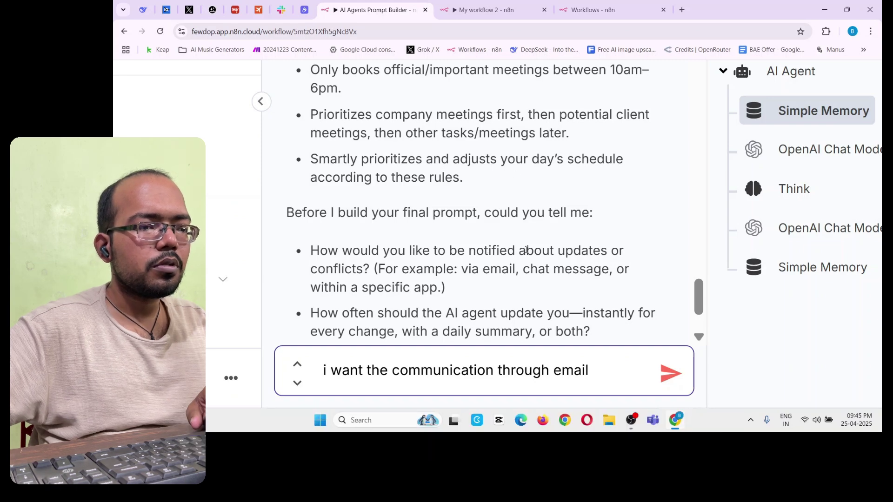
Read the agent's remaining questions on update frequency and on preferred tone or personality
key(ctrl+0)
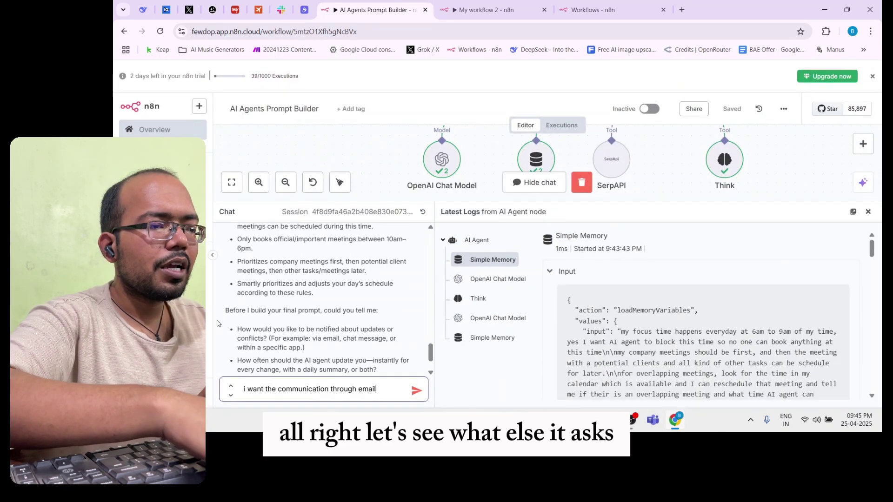
key(ctrl+plus)
key(ctrl+plus)
key(ctrl+plus)
key(ctrl+plus)
key(ctrl+plus)
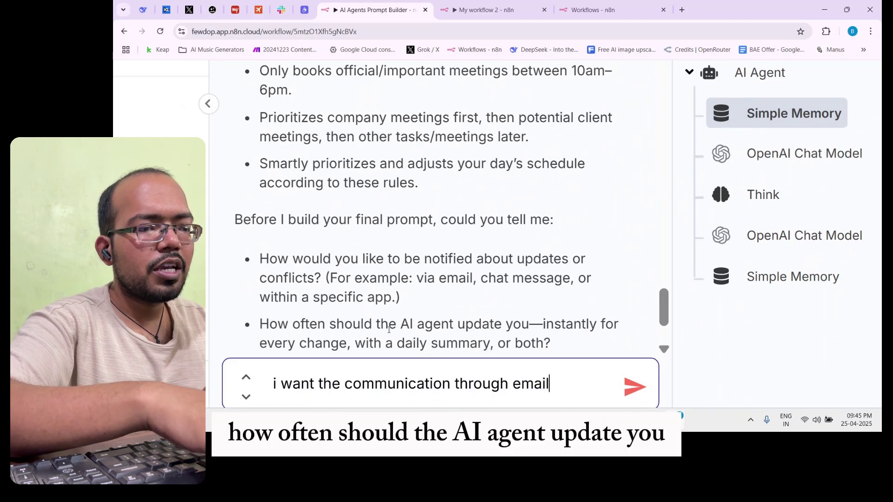
scroll(389, 329, left, 2)
scroll(389, 329, down, 1)
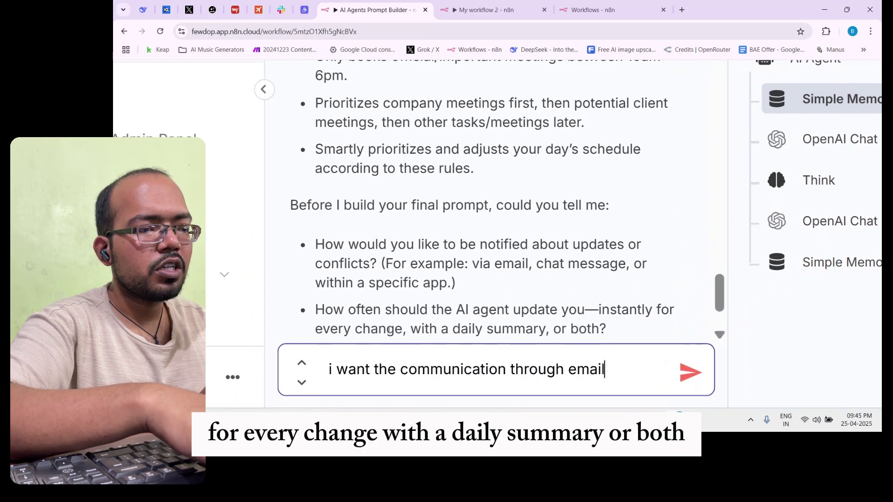
key(ctrl+minus)
key(ctrl+minus)
key(ctrl+minus)
key(ctrl+minus)
key(ctrl+minus)
scroll(295, 327, down, 1)
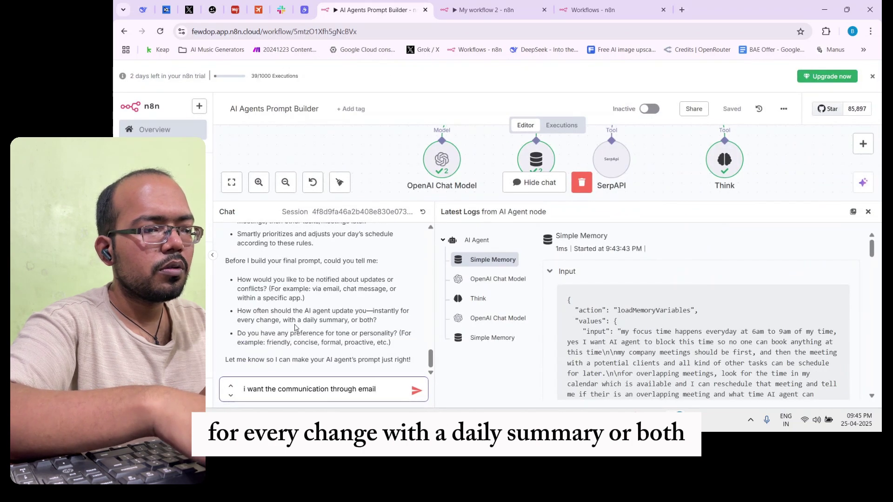
Add a second line to the chat reply reading "I need daily summary at morning and evening"
key(ctrl+plus)
key(ctrl+plus)
key(ctrl+plus)
key(ctrl+plus)
key(ctrl+plus)
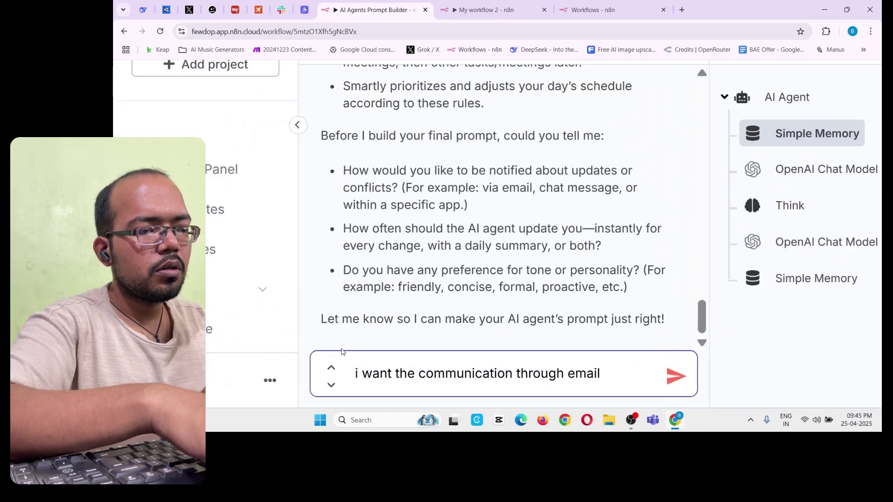
key(shift+Return)
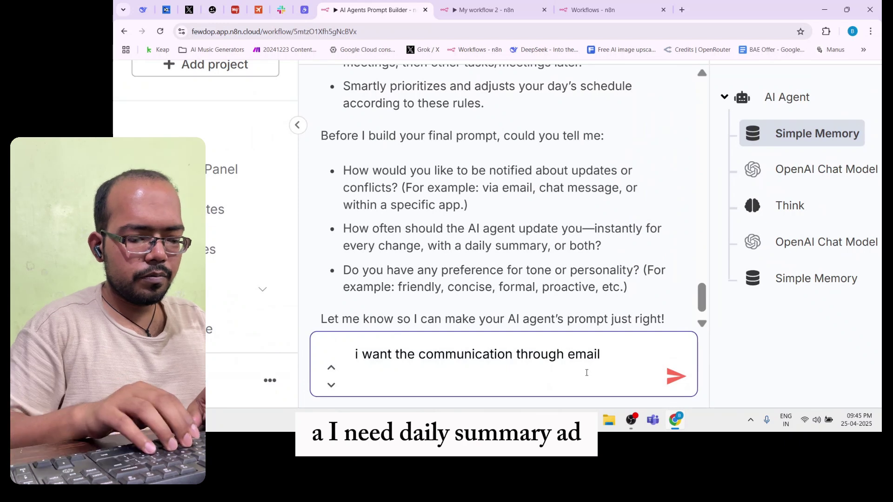
text(I need daily s)
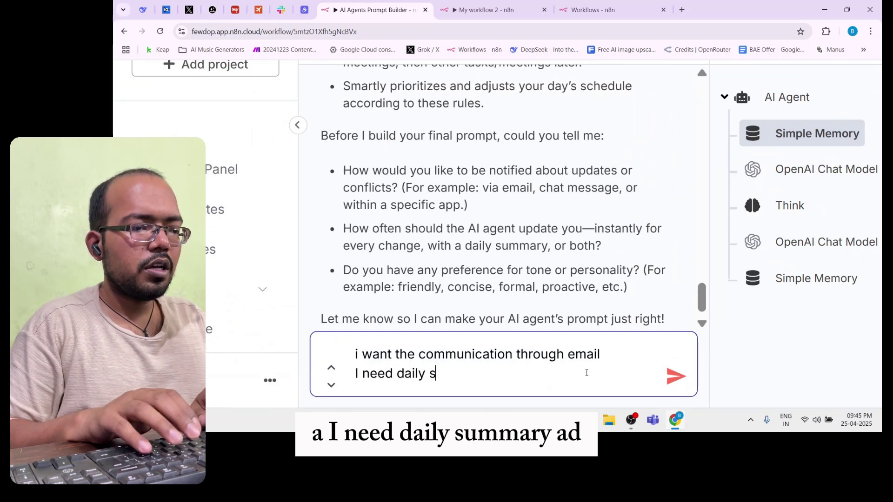
text(ummary at)
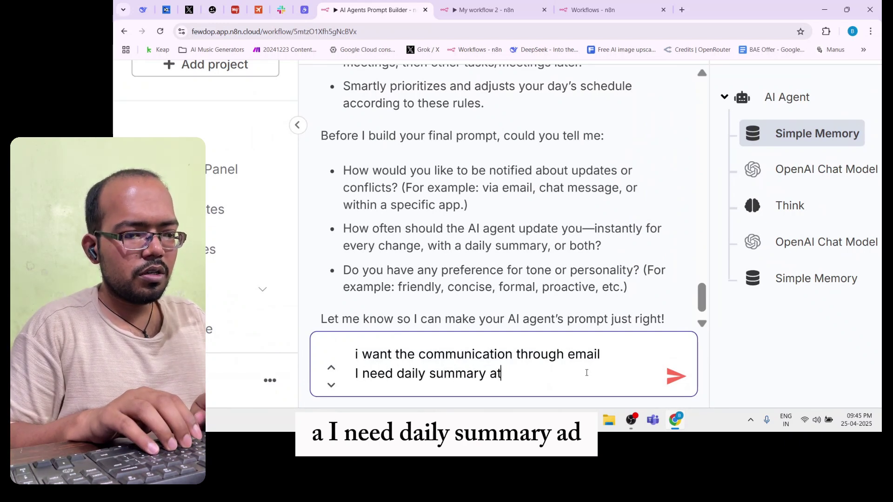
text( n)
key(BackSpace)
text(ev)
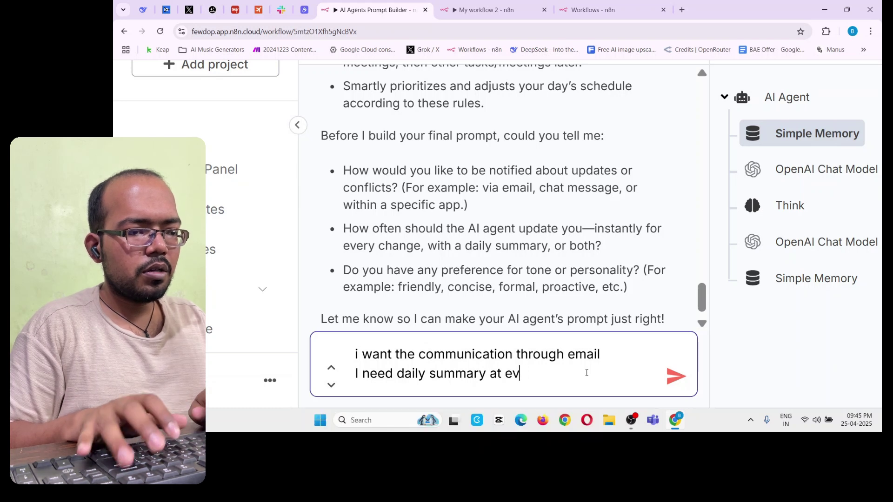
key(BackSpace)
key(BackSpace)
text(mor)
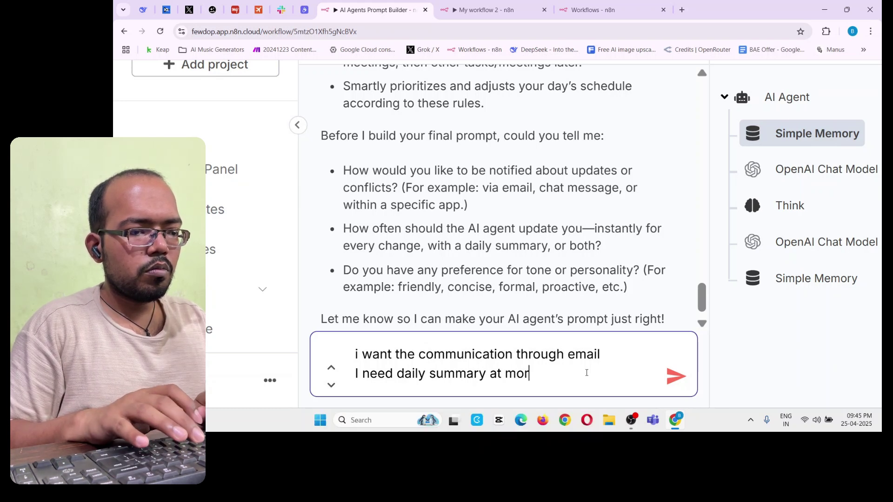
text(ning and ev)
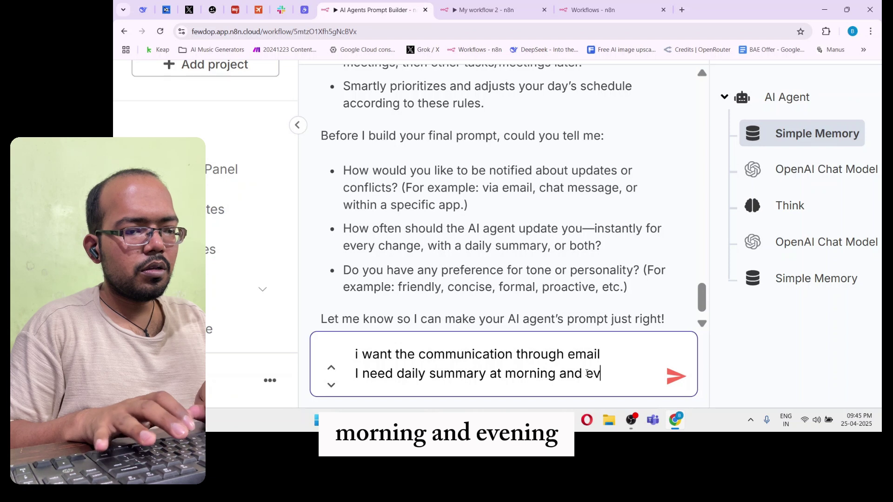
text(ening)
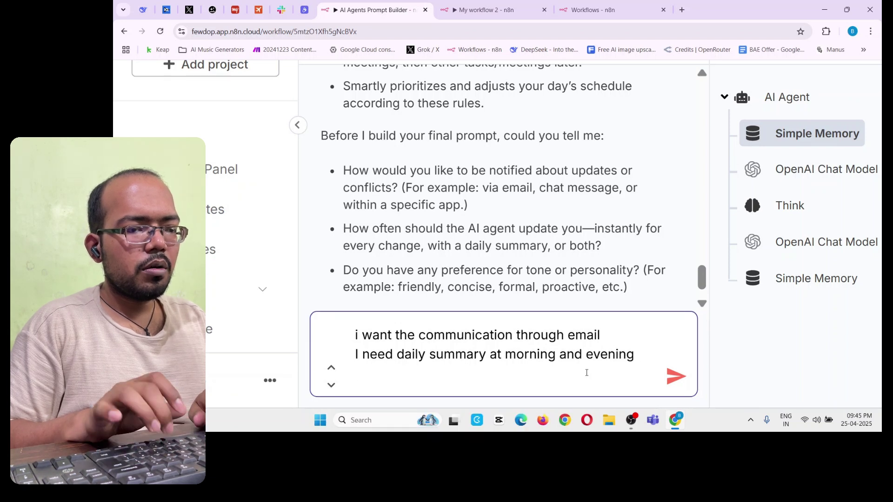
Continue the daily-summary line of the reply with ", but AI Agent can email me anytime when needed"
text(, but you )
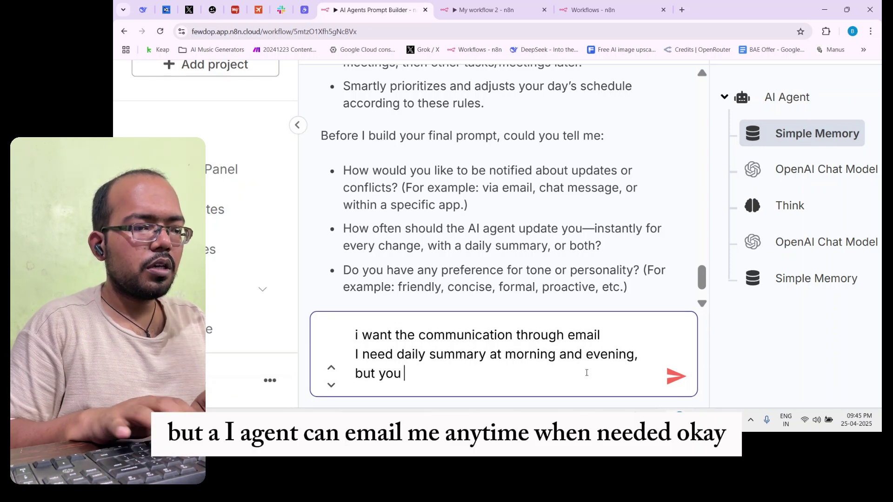
key(BackSpace)
key(BackSpace)
key(BackSpace)
key(BackSpace)
text(AI Ag)
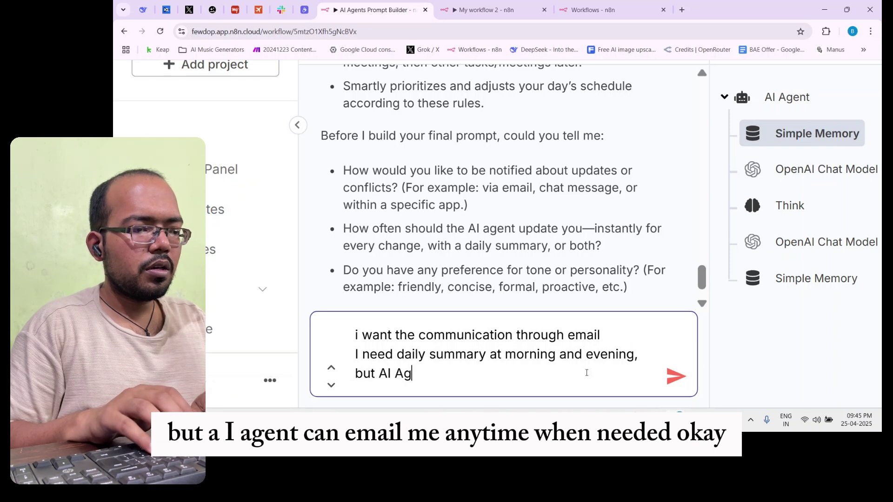
text(ent can em)
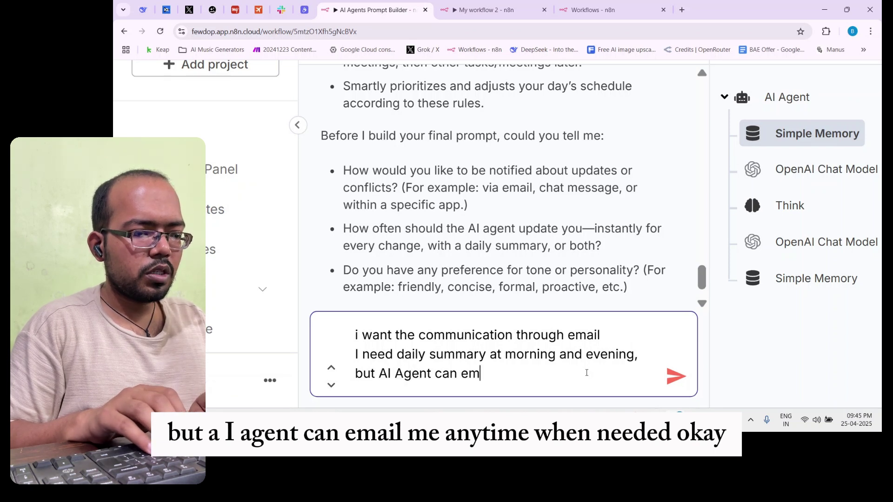
text(ail me an)
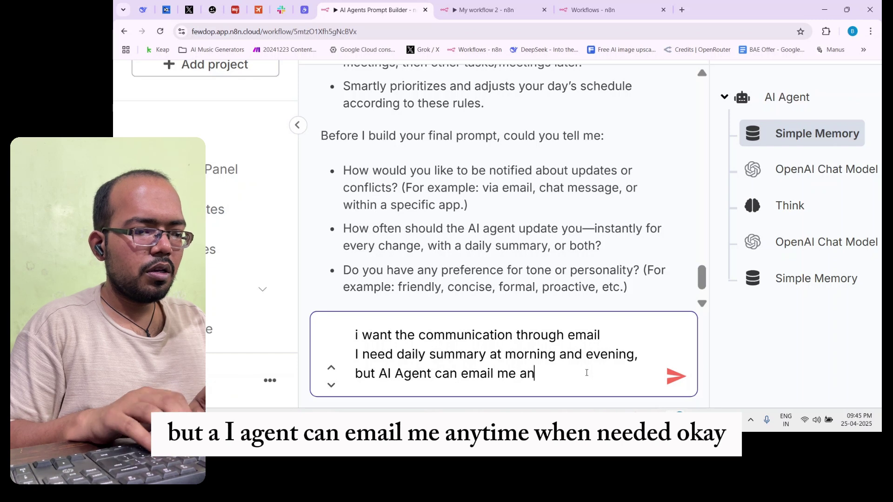
text(ytime when n)
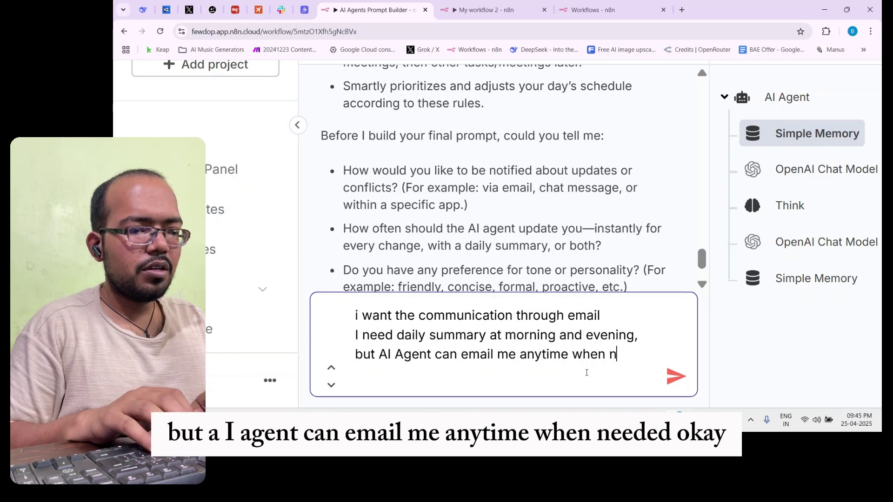
text(eeded)
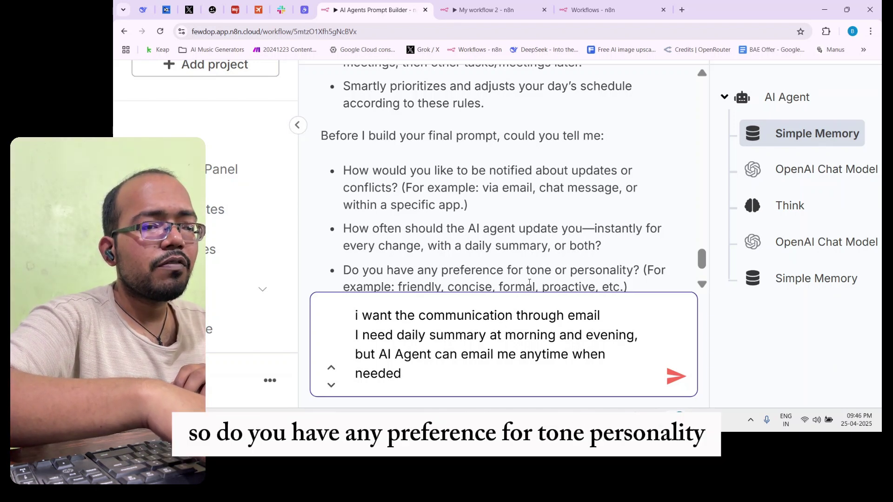
Answer the tone question on a new line of the reply, starting with "I want it to act professional"
drag(530, 283, 571, 261)
drag(499, 277, 596, 277)
click(468, 373)
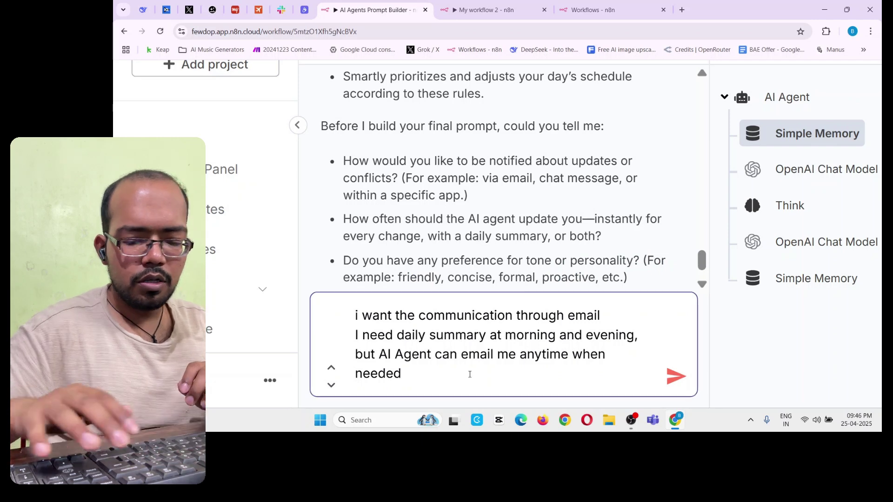
key(shift+Return)
text(I wnat)
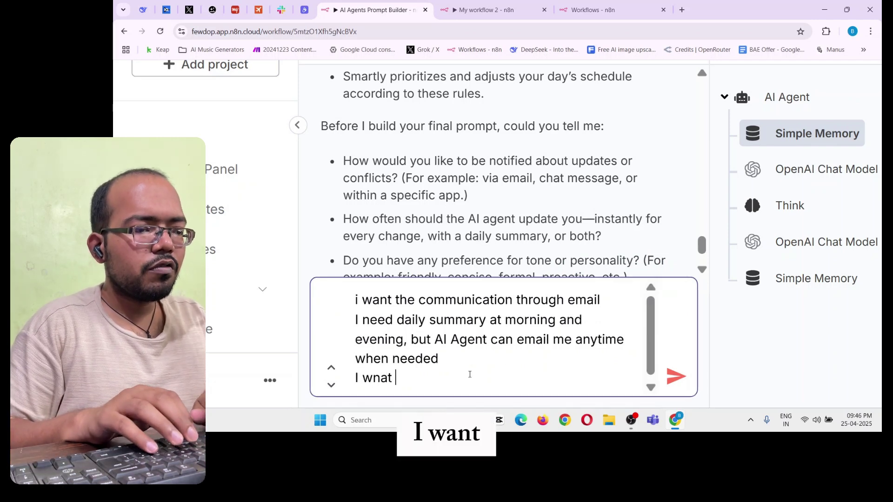
key(BackSpace)
key(BackSpace)
key(BackSpace)
key(BackSpace)
text(an)
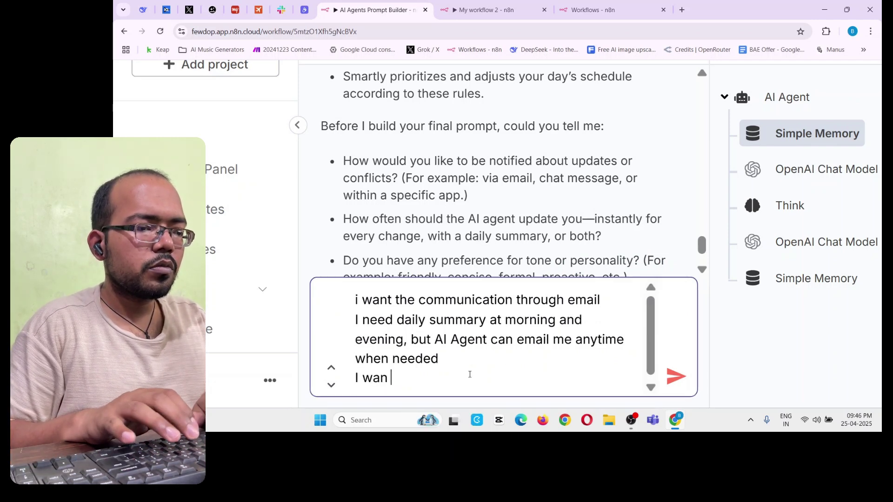
text(t it to act)
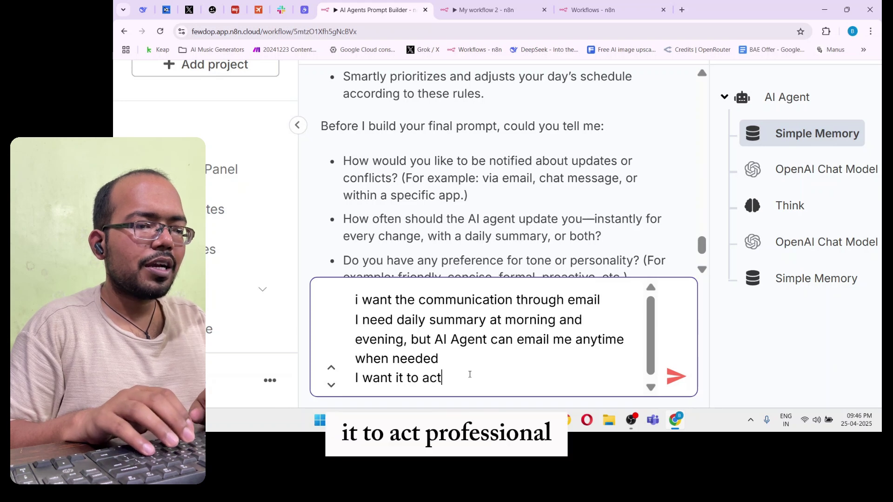
text( profe)
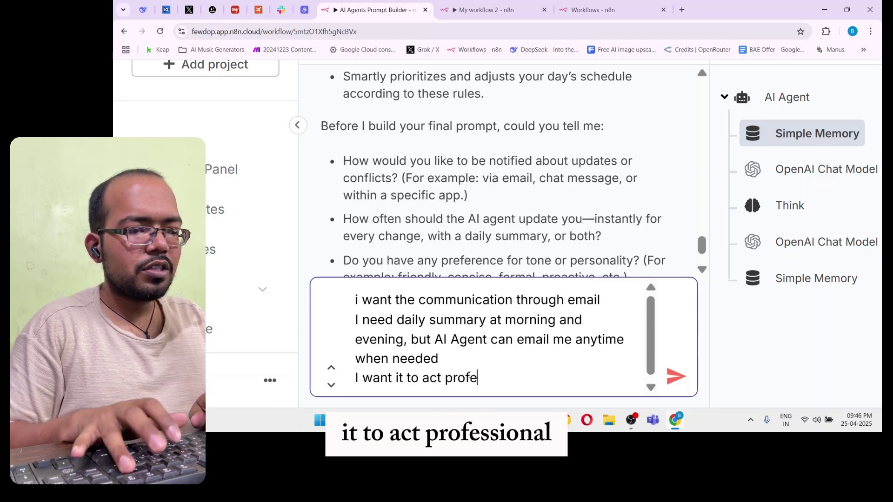
text(ssinla)
key(BackSpace)
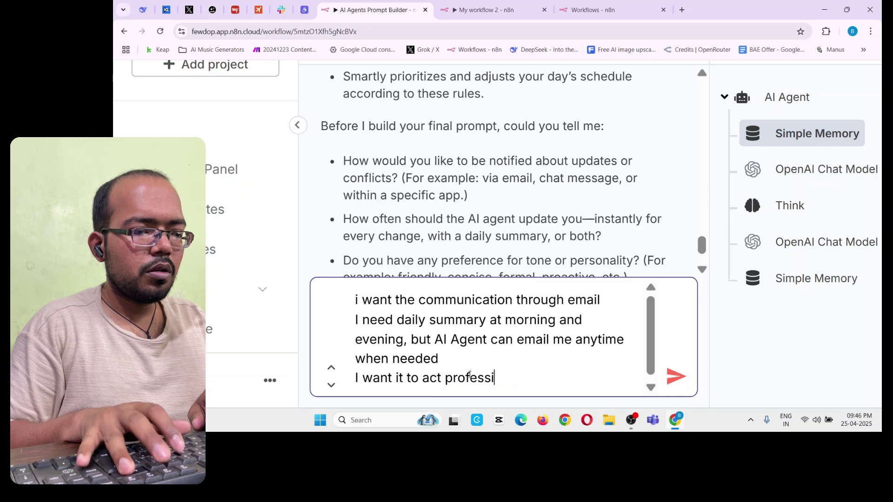
text(onal  b)
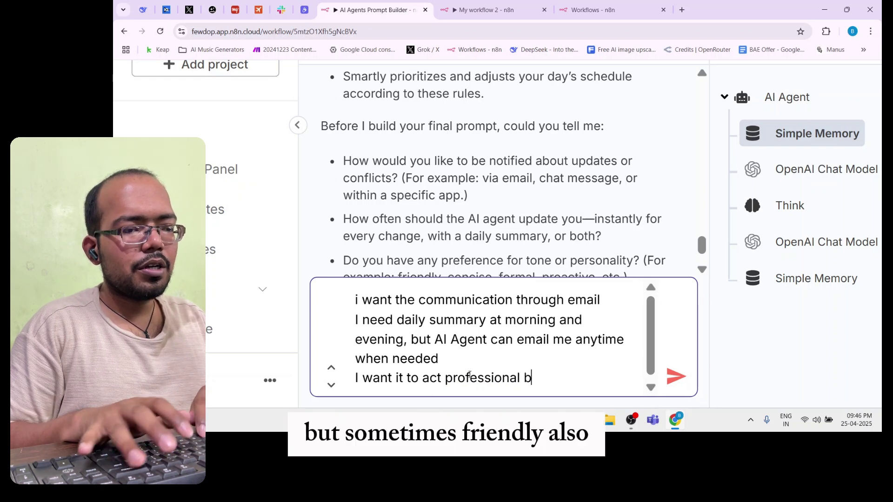
Complete the tone answer with "but sometimes friendly" and send the reply to the agent
text(ut sometimes)
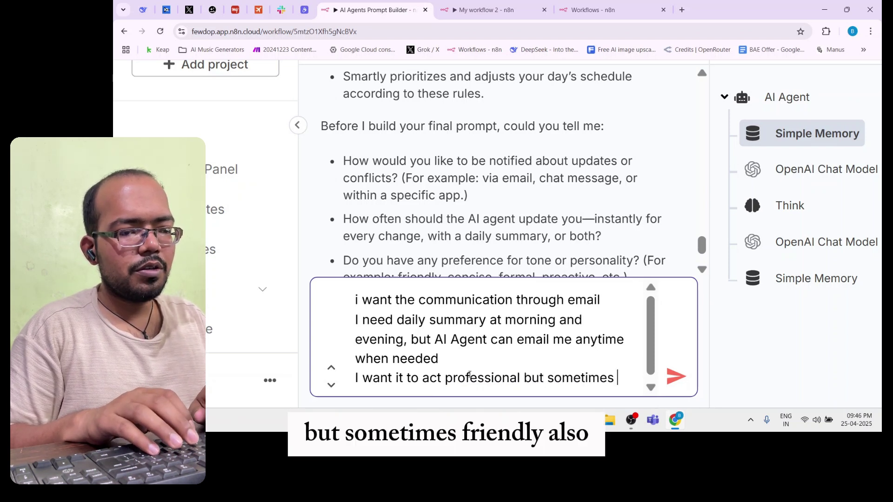
text( freie)
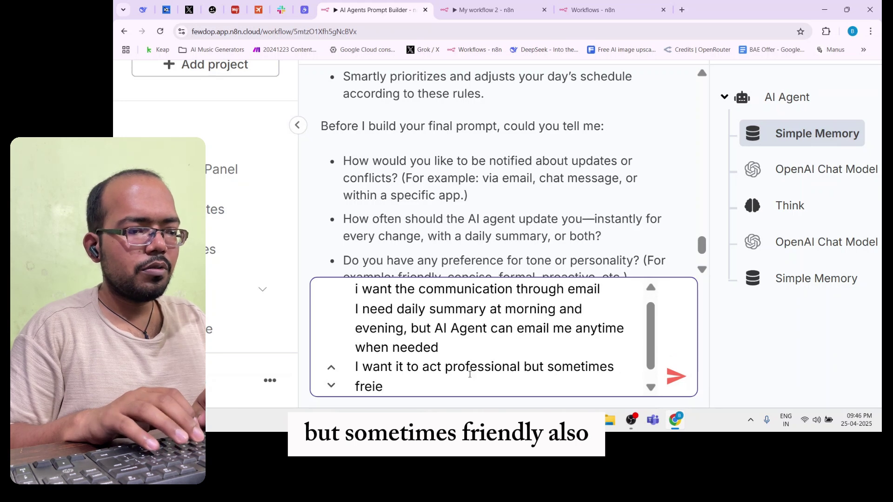
key(BackSpace)
text(ndly also)
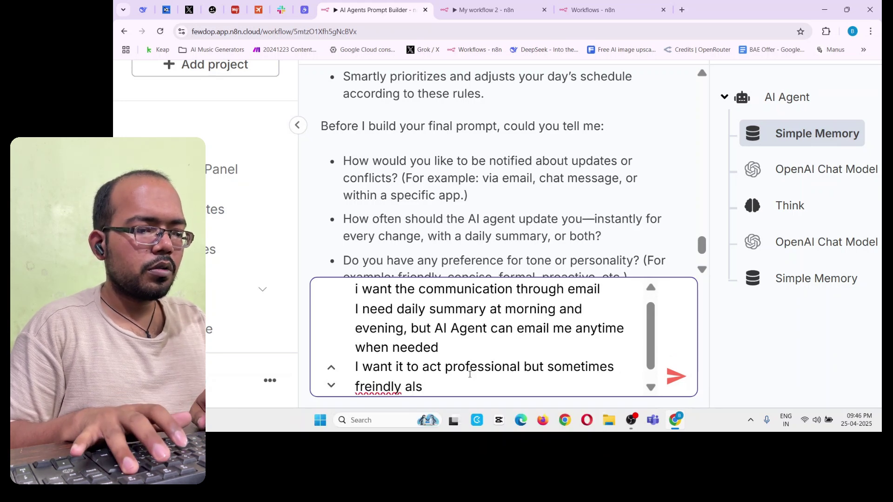
key(BackSpace)
key(BackSpace)
key(BackSpace)
key(BackSpace)
key(BackSpace)
key(BackSpace)
key(BackSpace)
key(BackSpace)
key(BackSpace)
key(BackSpace)
text(rien)
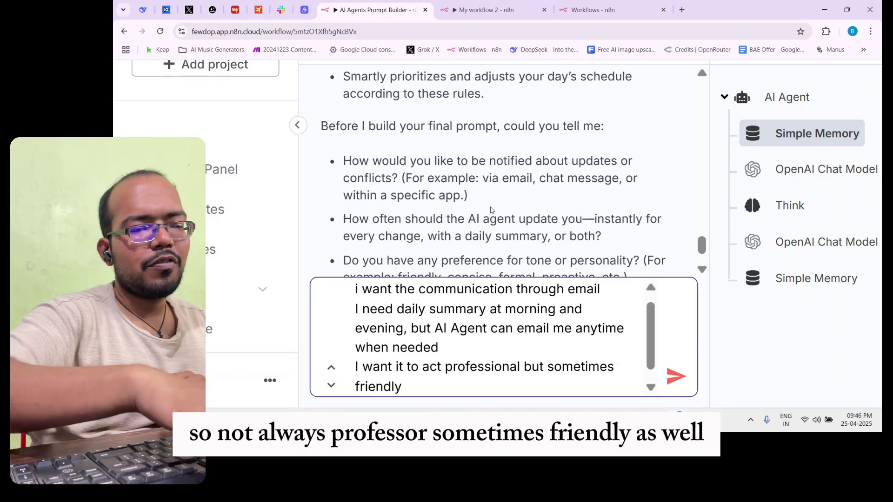
scroll(453, 177, down, 1)
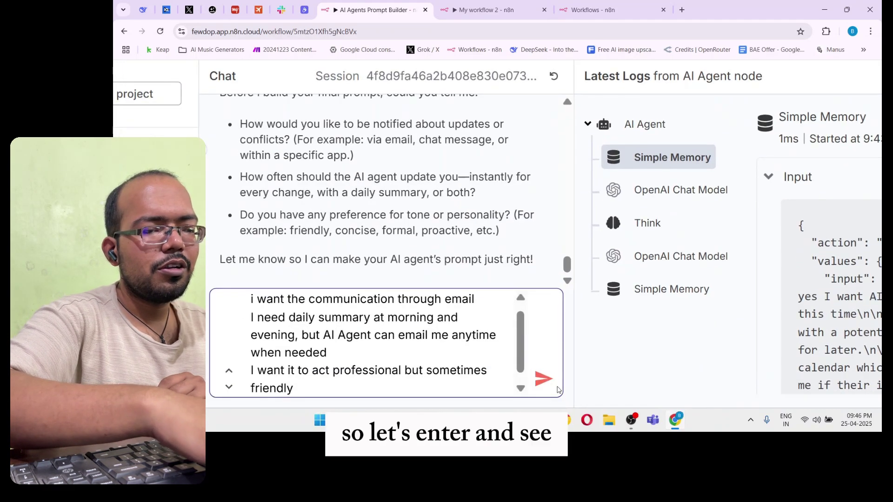
click(551, 381)
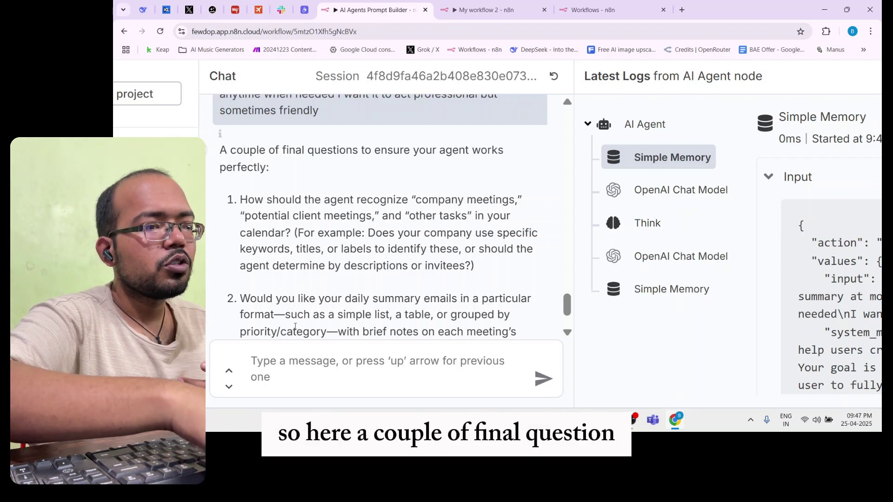
Read the agent's first final question, on how to recognize company meetings, potential client meetings and other tasks in the calendar
drag(352, 150, 343, 199)
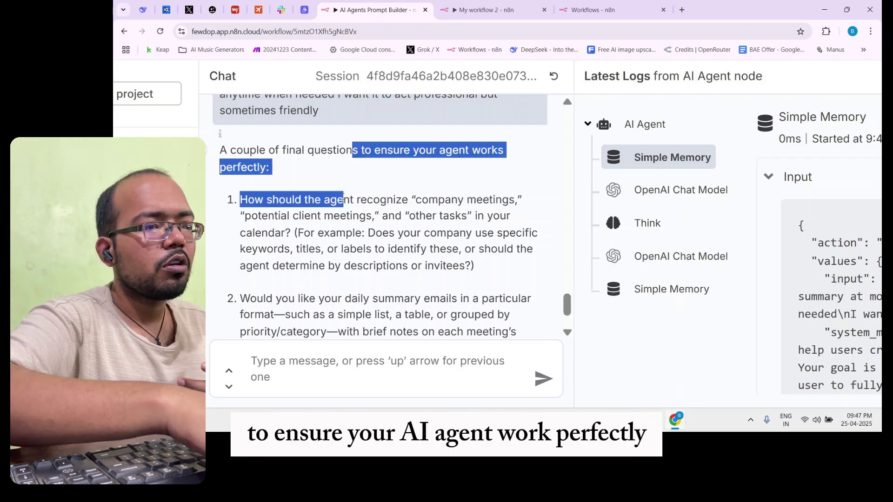
click(297, 212)
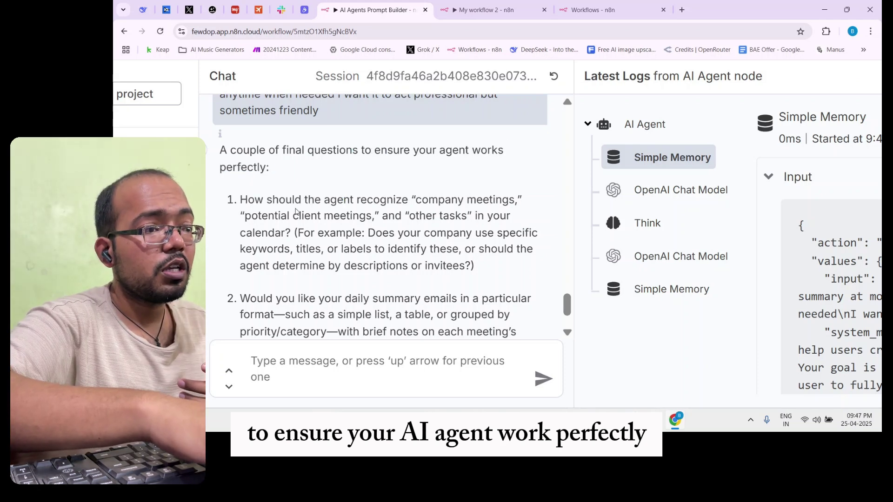
scroll(267, 251, up, 4)
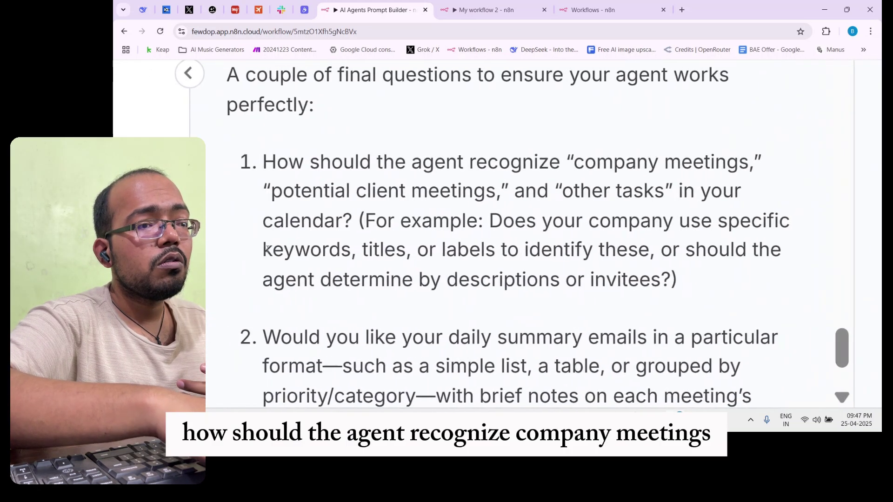
drag(424, 162, 765, 162)
click(556, 193)
drag(303, 191, 552, 191)
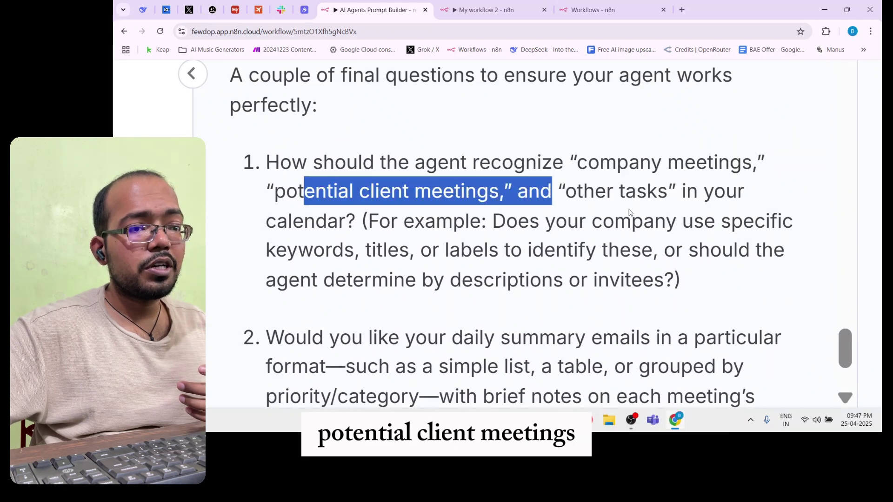
click(691, 207)
double_click(691, 207)
drag(425, 223, 785, 237)
drag(325, 251, 789, 263)
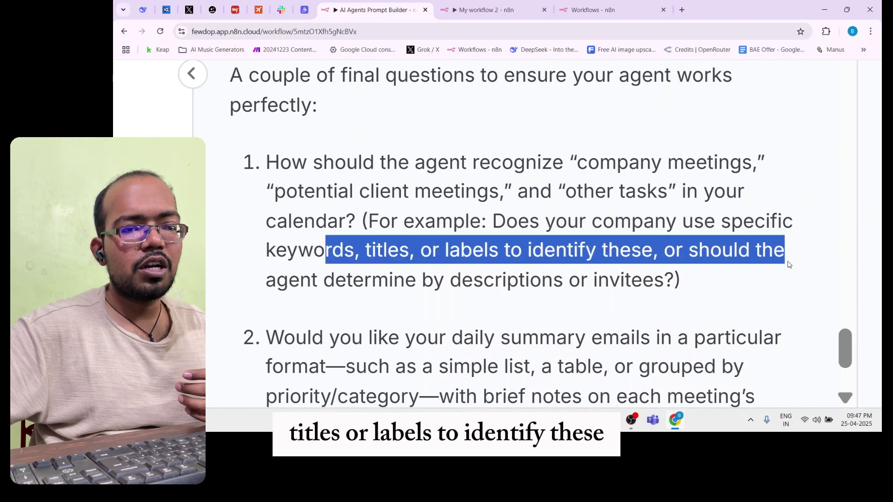
click(484, 268)
drag(318, 271, 580, 279)
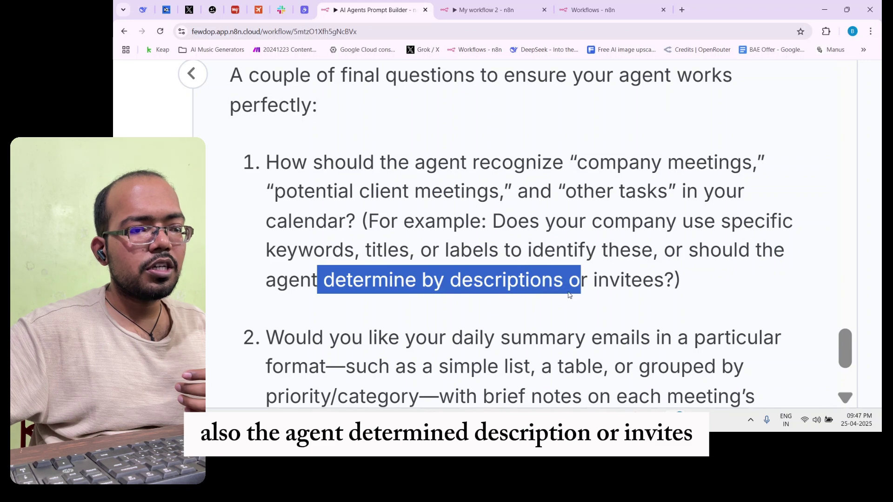
Read the agent's second final question, on the preferred format of the daily summary emails
scroll(517, 208, down, 3)
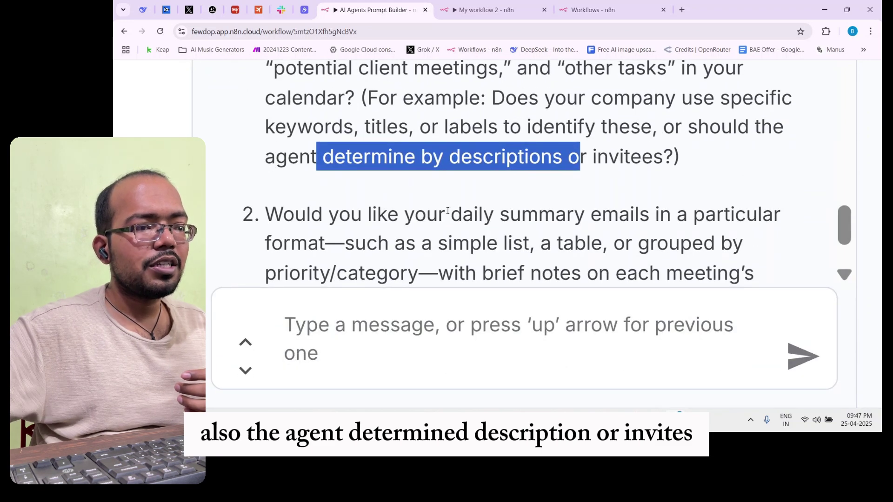
key(ctrl+0)
key(ctrl+plus)
key(ctrl+plus)
key(ctrl+plus)
key(ctrl+plus)
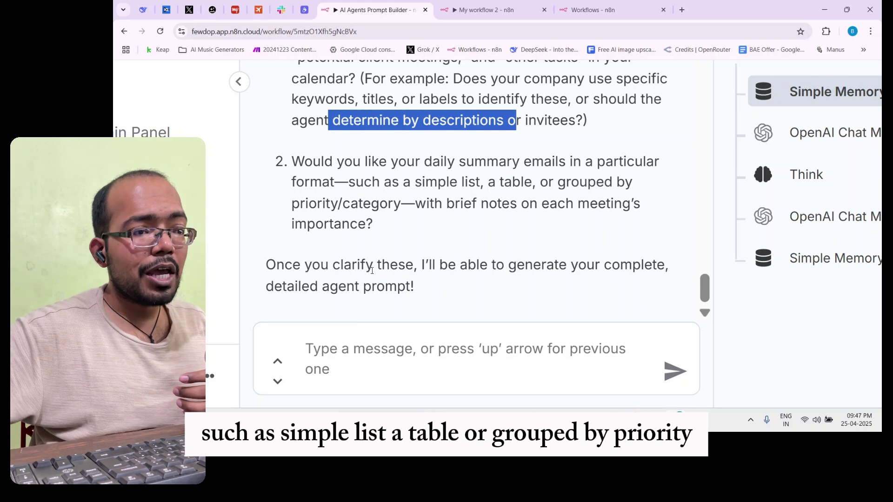
Begin the reply to the agent's final questions with "to recognize my official meetings, they have a label called Office"
drag(362, 163, 446, 227)
drag(518, 218, 539, 210)
click(542, 219)
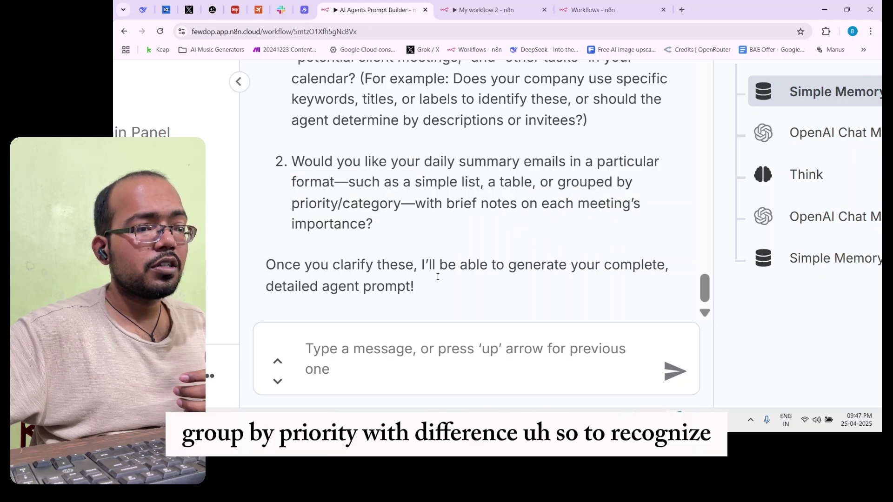
click(387, 339)
text(t)
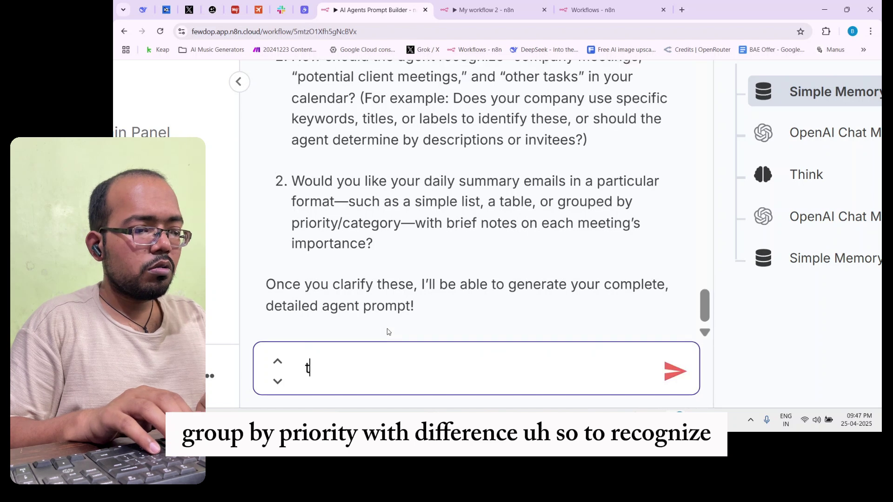
text(o recogni)
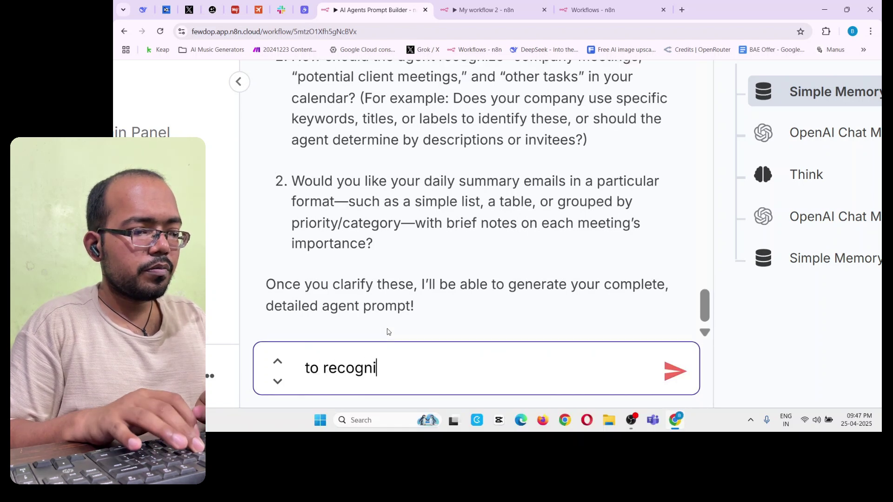
text(ze my )
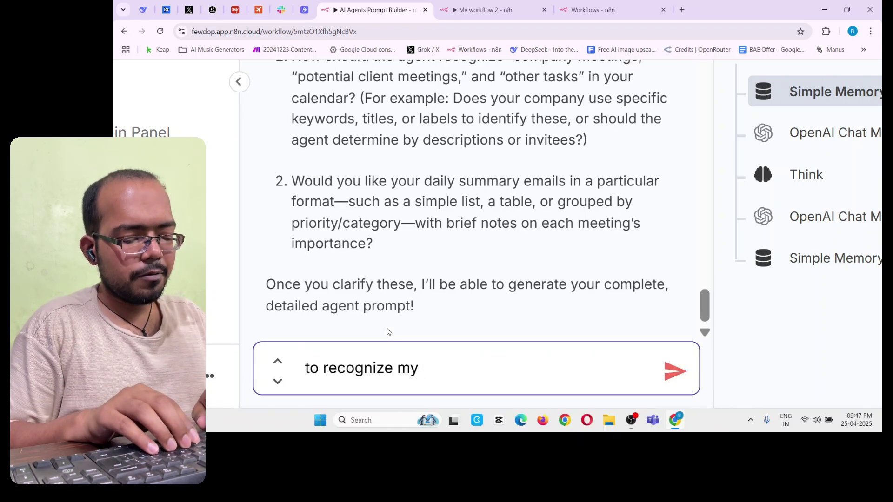
text(fffici)
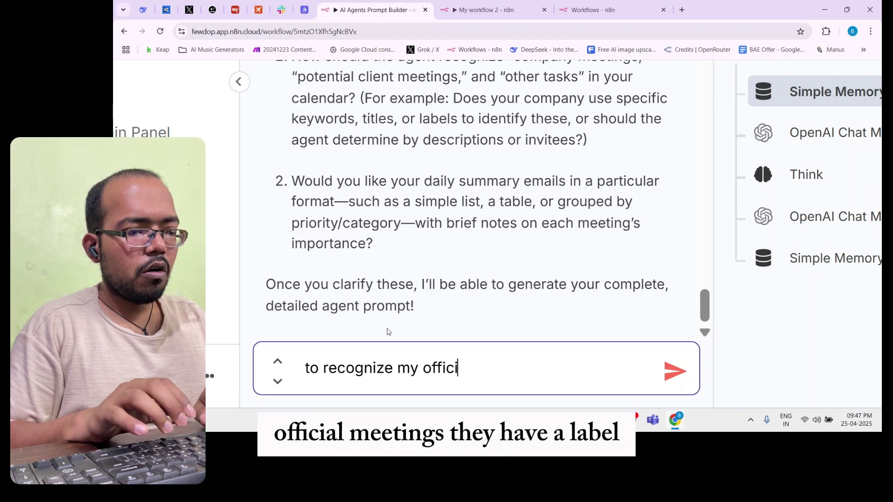
text(al meetings )
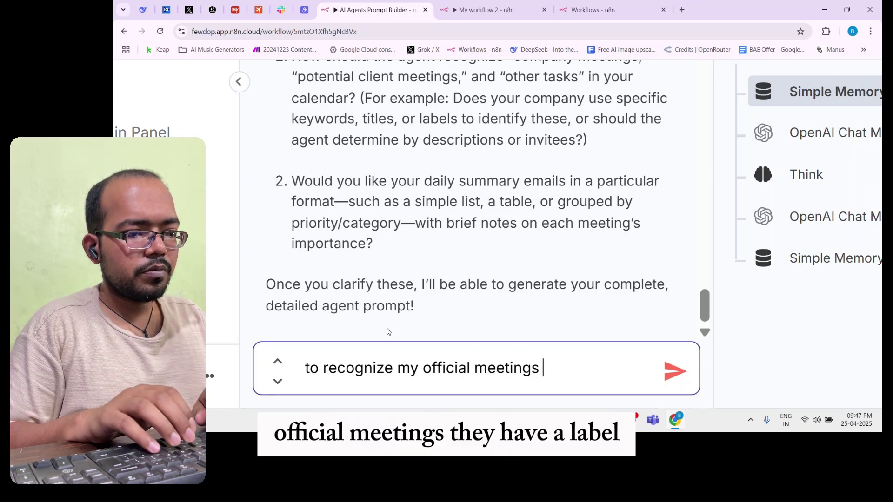
text(, they have )
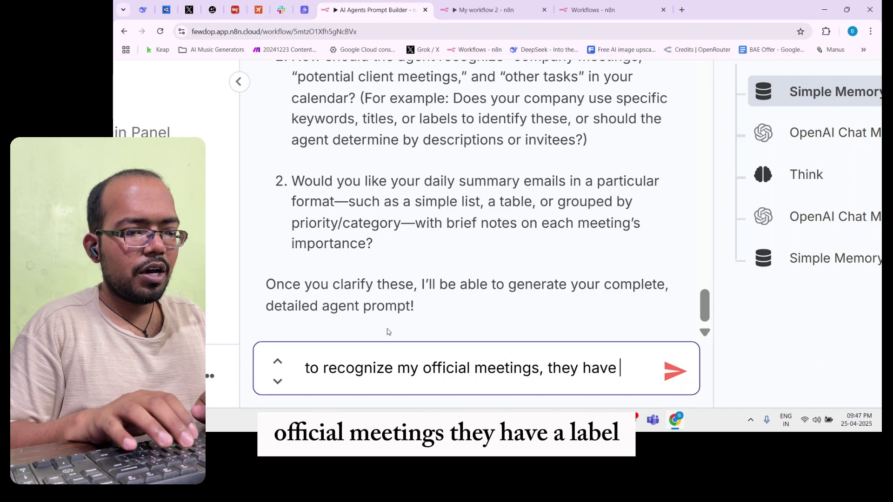
text(a label )
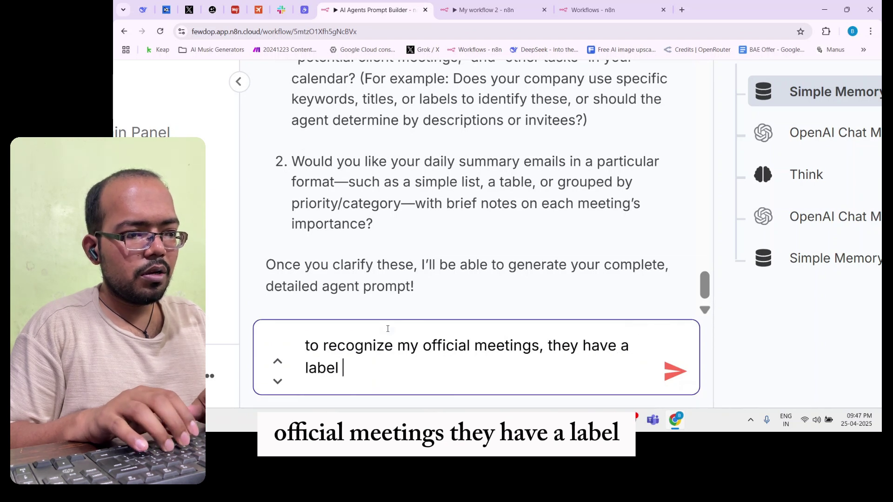
text(oalle)
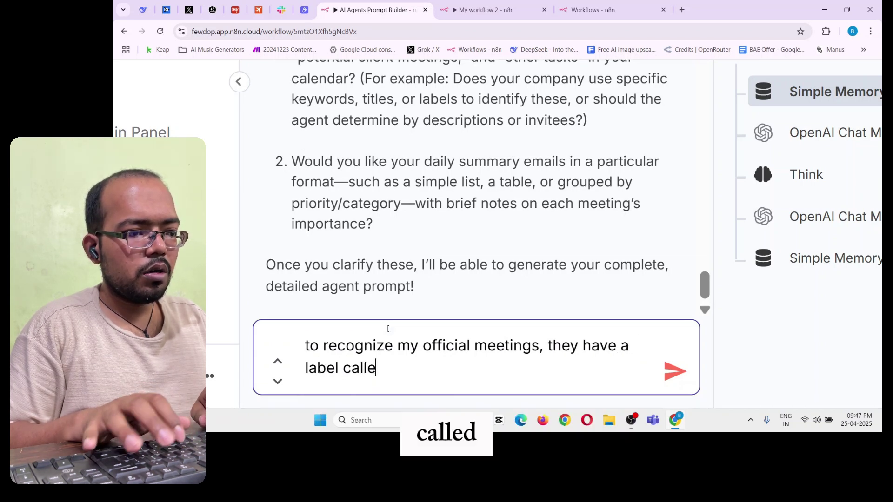
text(d Office)
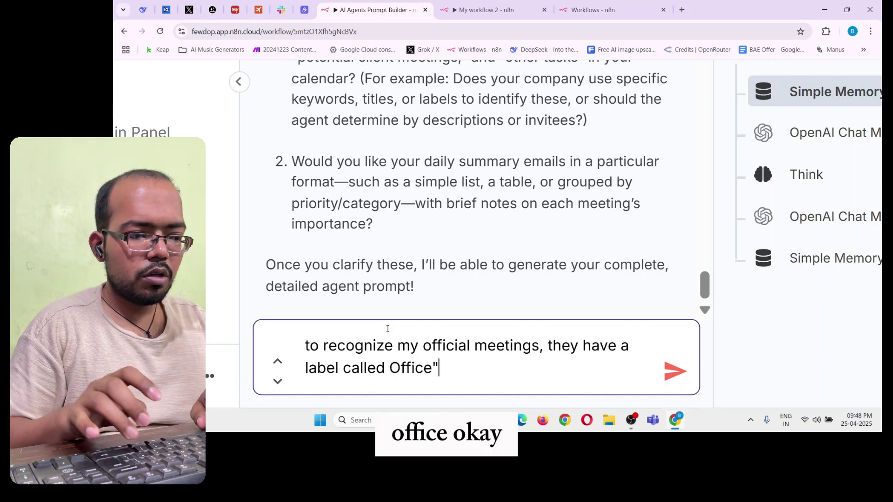
Enclose the label name Office in double quotation marks in the reply
text(")
key(Left)
key(Left)
key(Left)
key(Left)
key(Left)
key(Left)
key(Left)
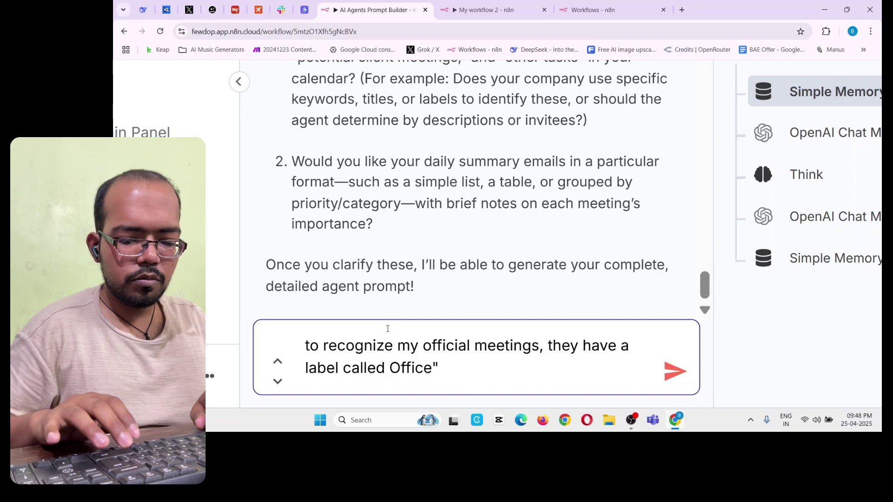
text(")
key(End)
Continue the reply after the Office label with "and my client meetings"
text(and )
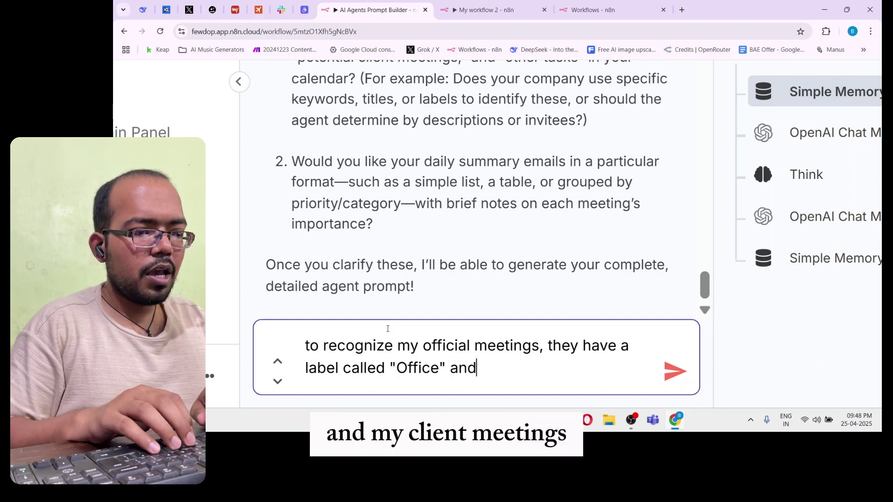
text(my cle)
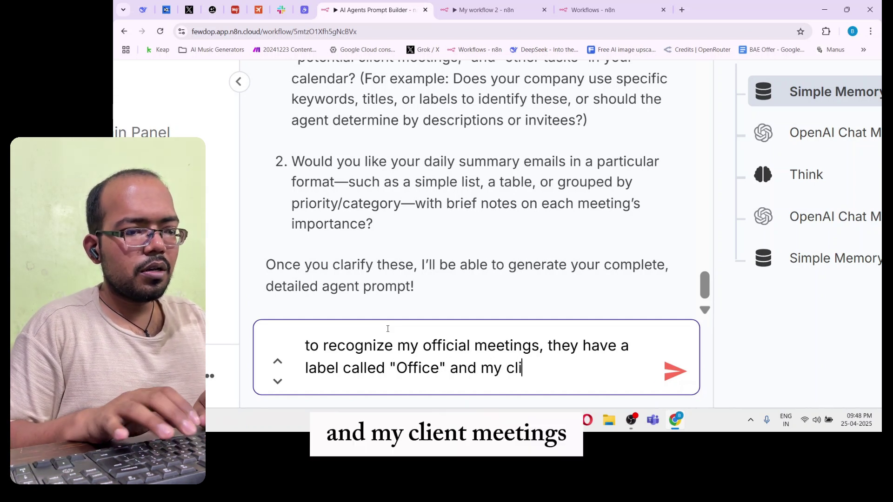
text(ents m)
key(BackSpace)
key(BackSpace)
key(BackSpace)
text(me)
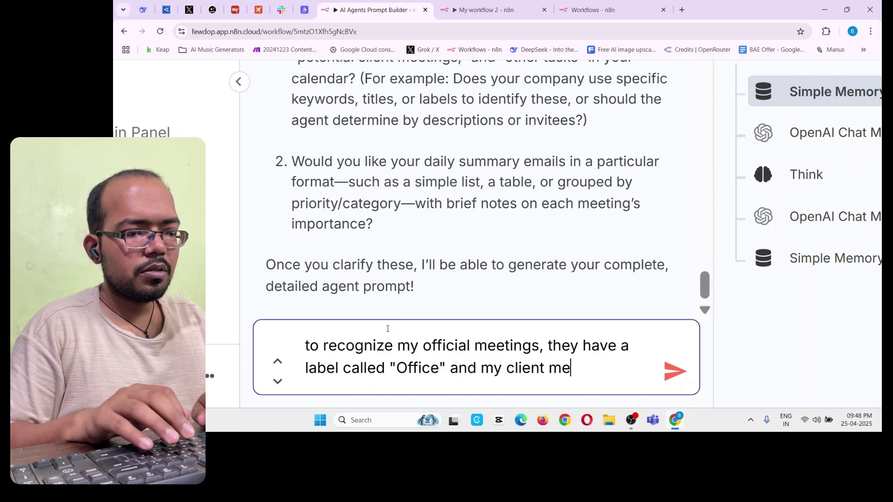
text(etings,)
text( they hav)
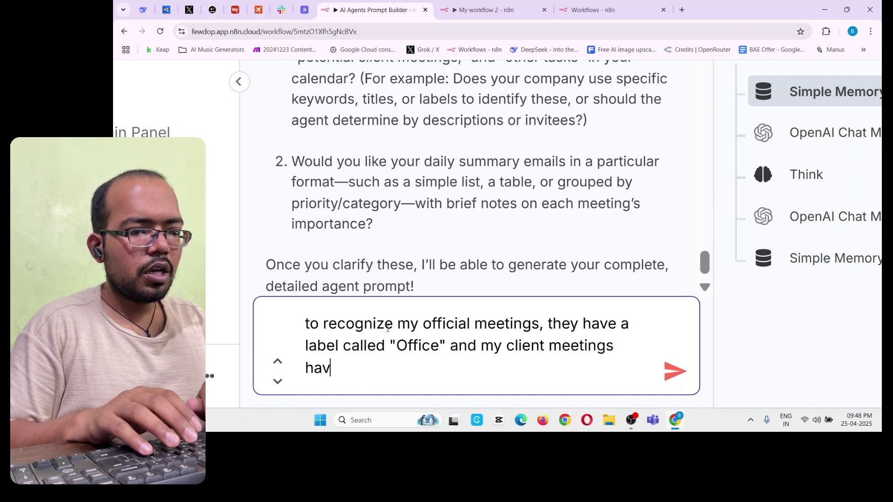
key(BackSpace)
key(BackSpace)
key(BackSpace)
State how client meetings are identified by adding "contains the word Strategy Call in the summary or description"
text(contains )
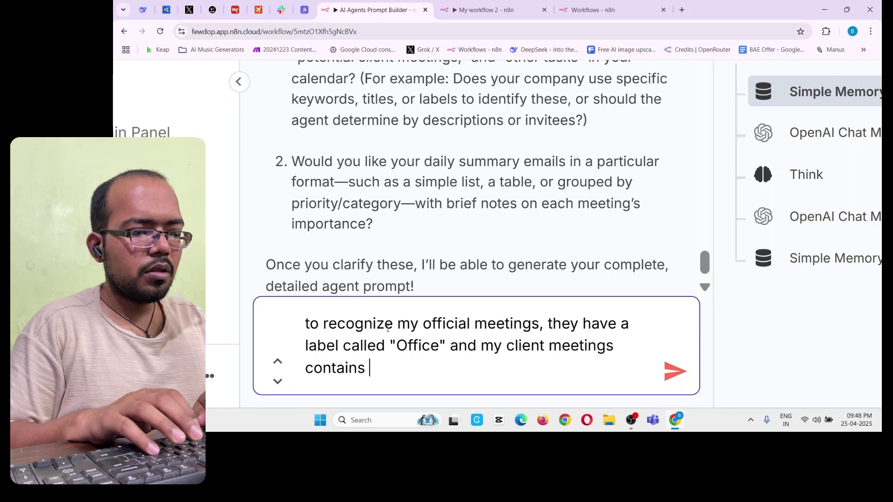
text(w)
key(BackSpace)
text(the )
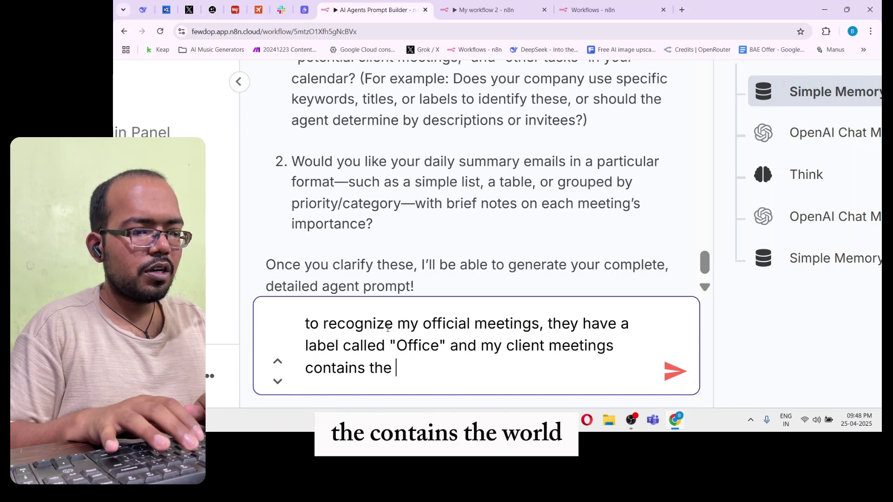
text(work)
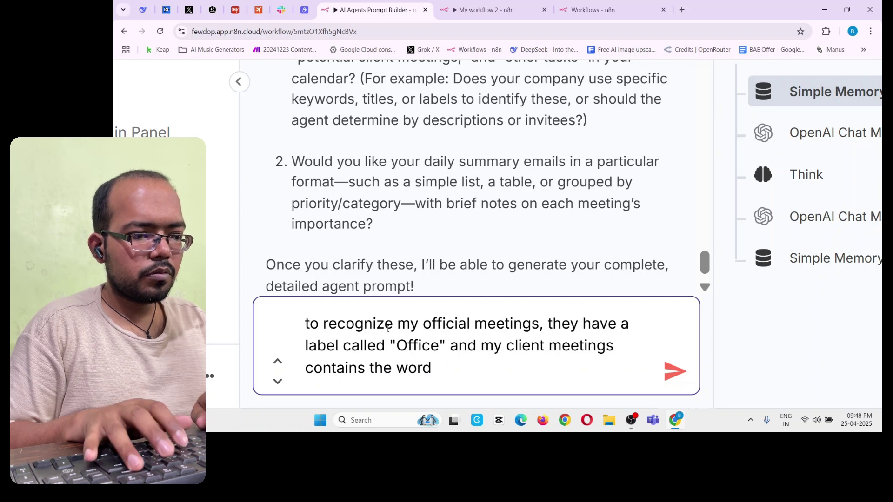
text( Strategy)
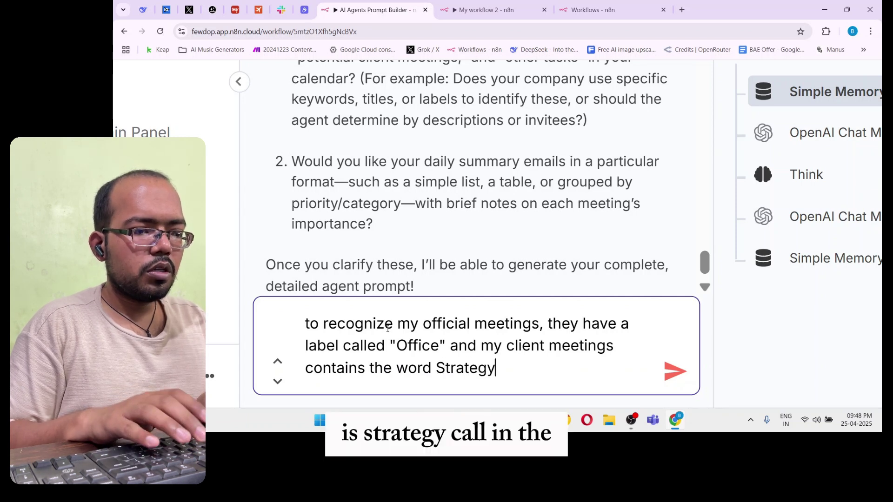
text( Call i)
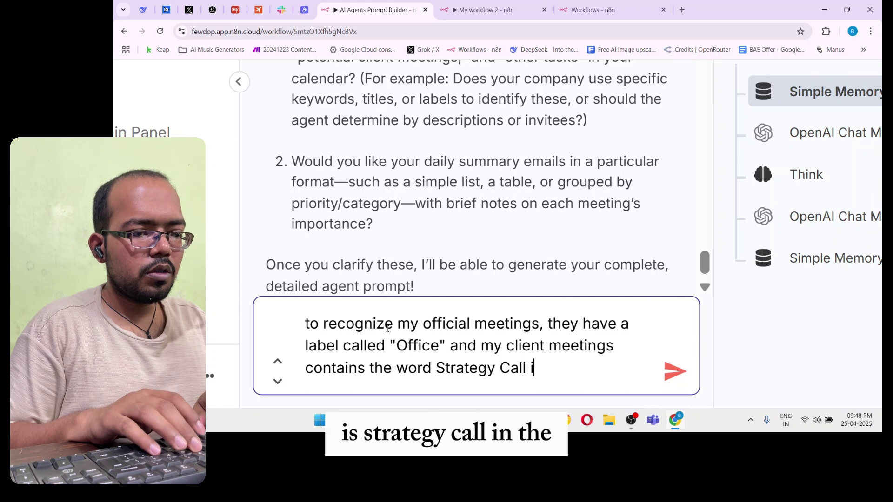
text(n the s)
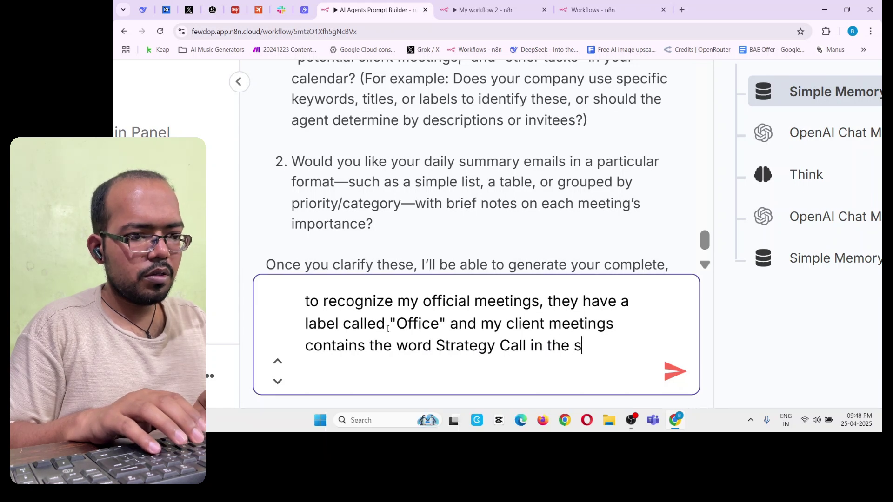
text(ummary or )
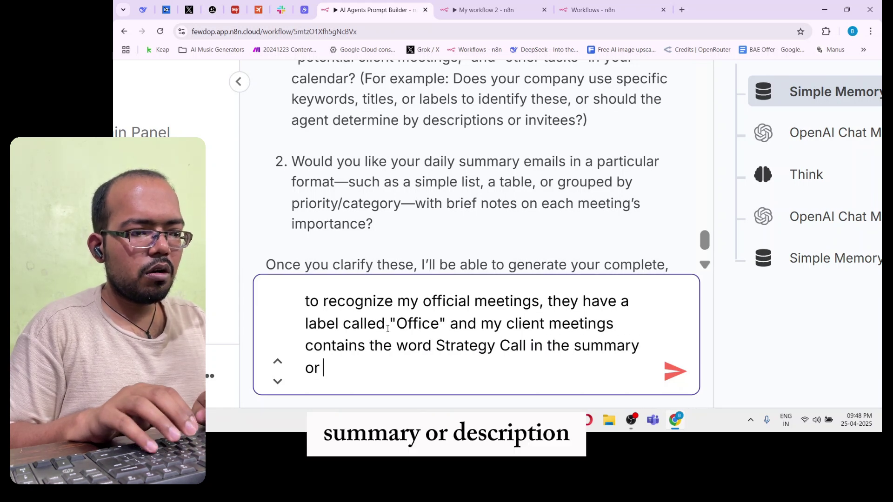
text(descriptino)
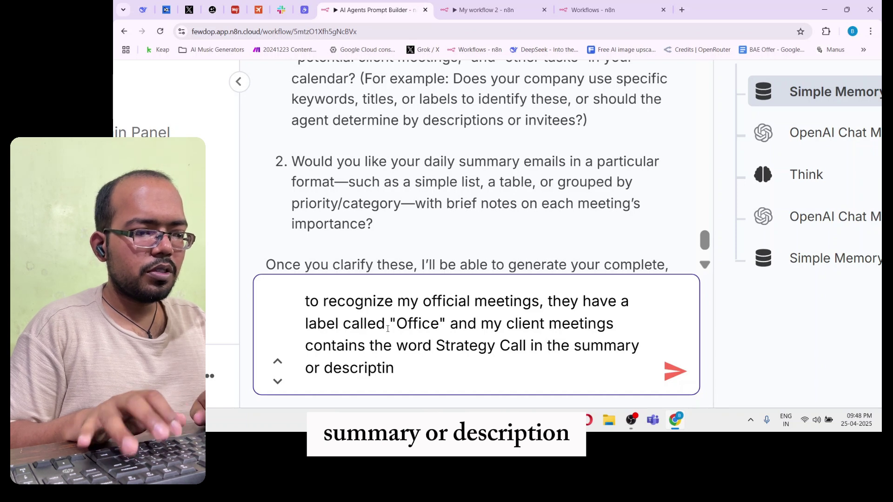
key(BackSpace)
text(on )
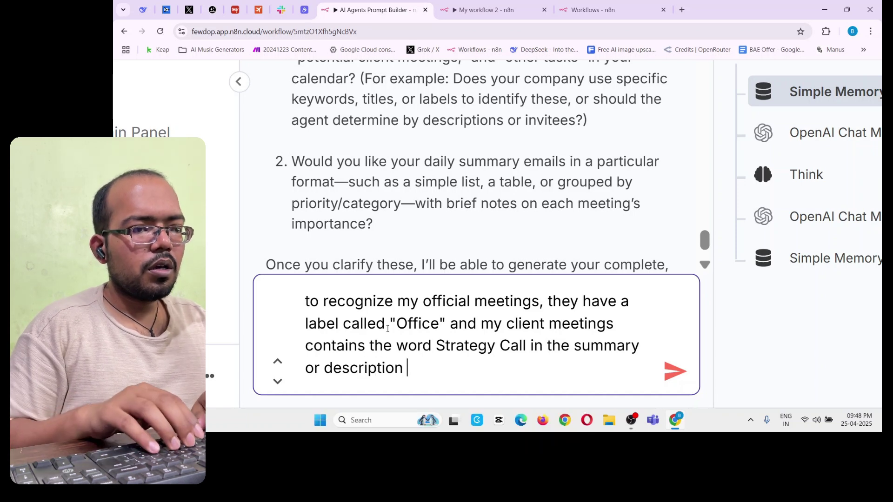
Cover the remaining meetings by adding "and apart from that you can understand about the meetings"
text(and )
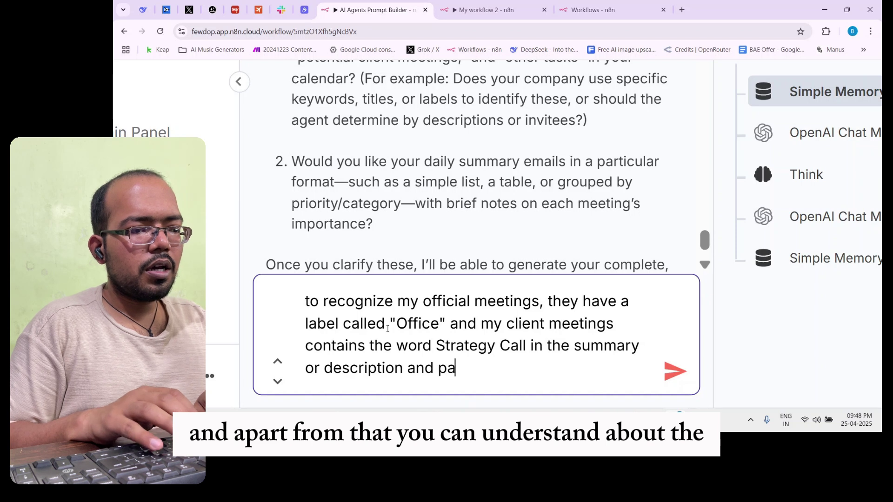
text(apar)
key(BackSpace)
text(art)
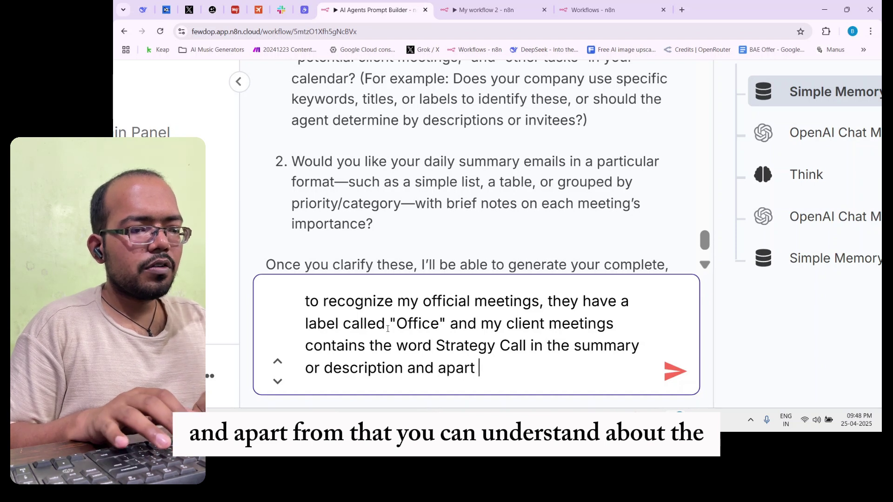
text( from that you can )
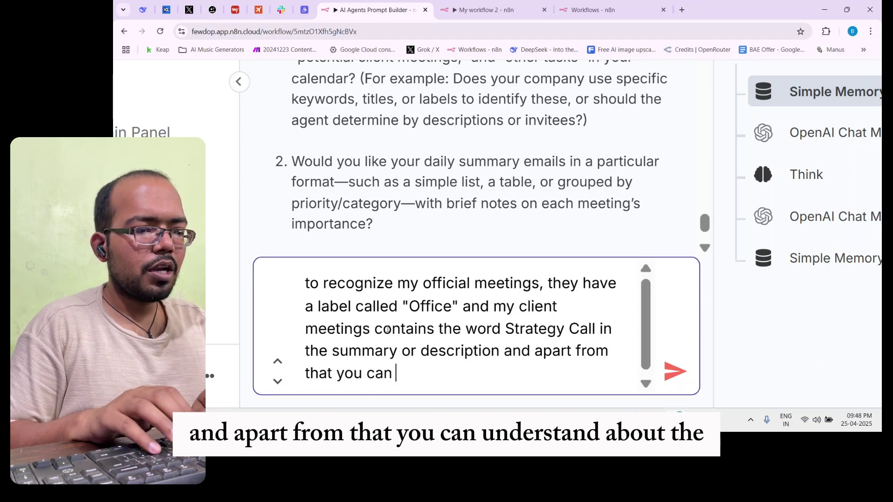
text(understand about hte m)
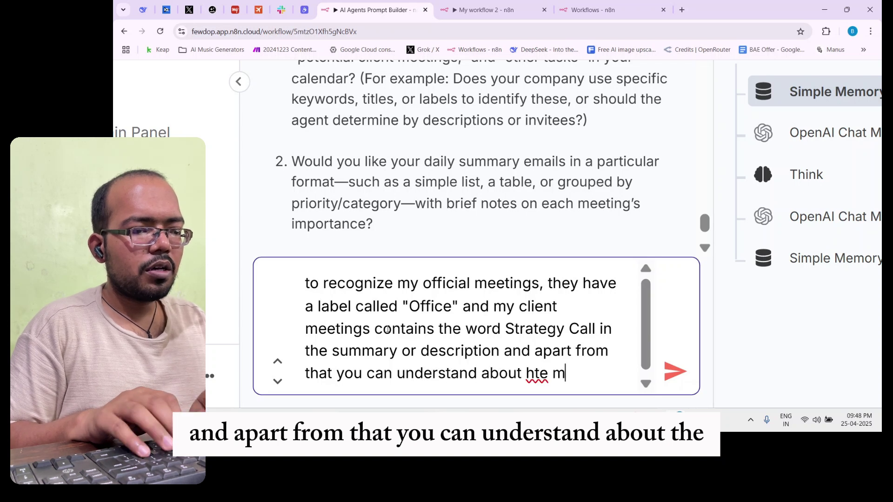
key(BackSpace)
text(the m)
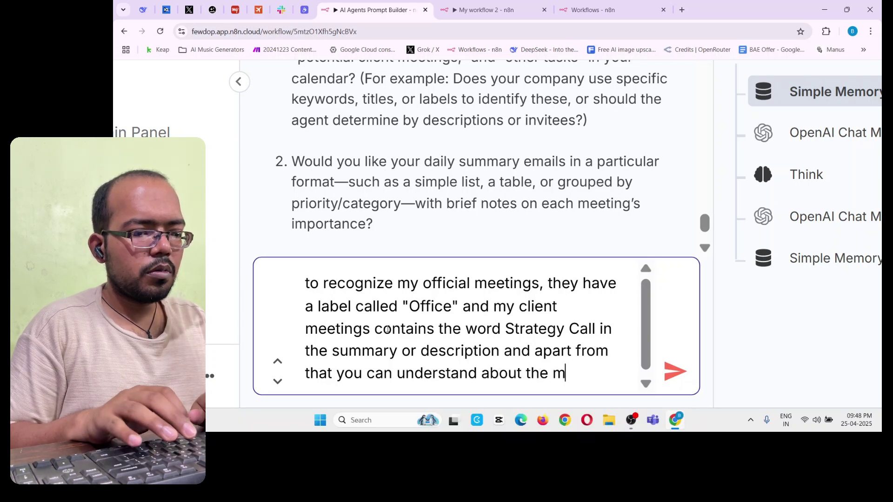
text(eetings)
key(BackSpace)
text(gs th)
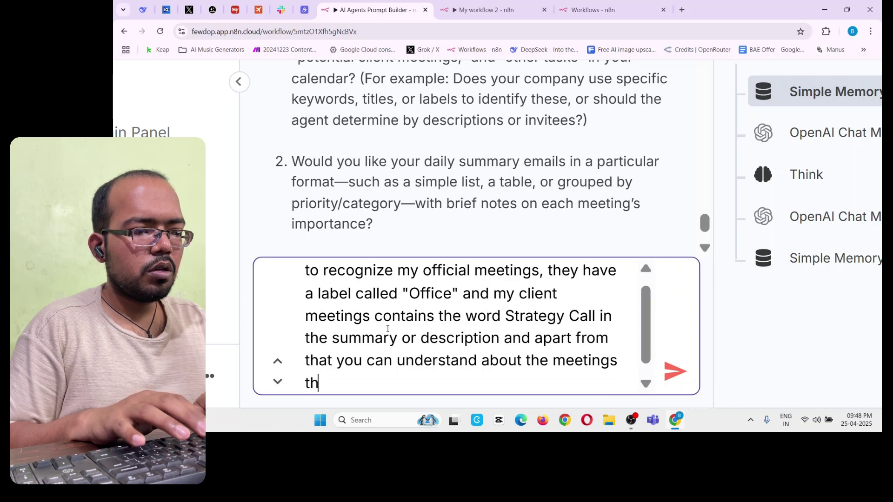
Complete the meeting-recognition answer with "through their description"
text(rough th)
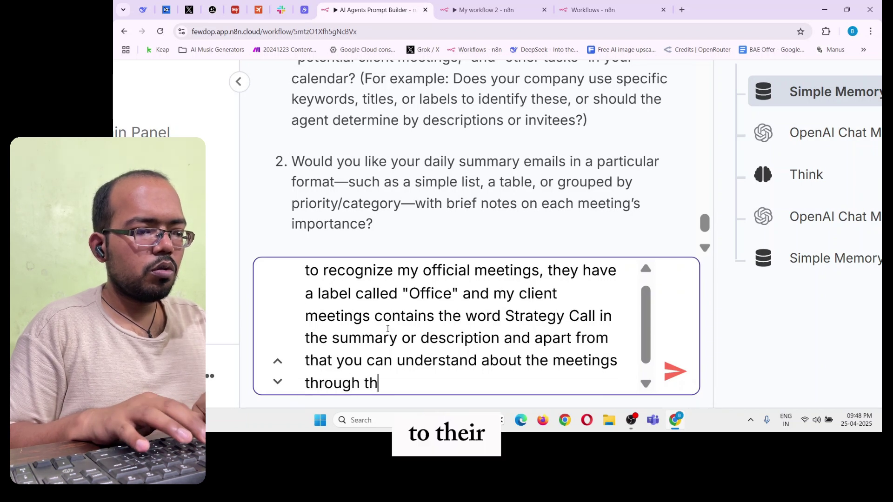
text(eir descriptino)
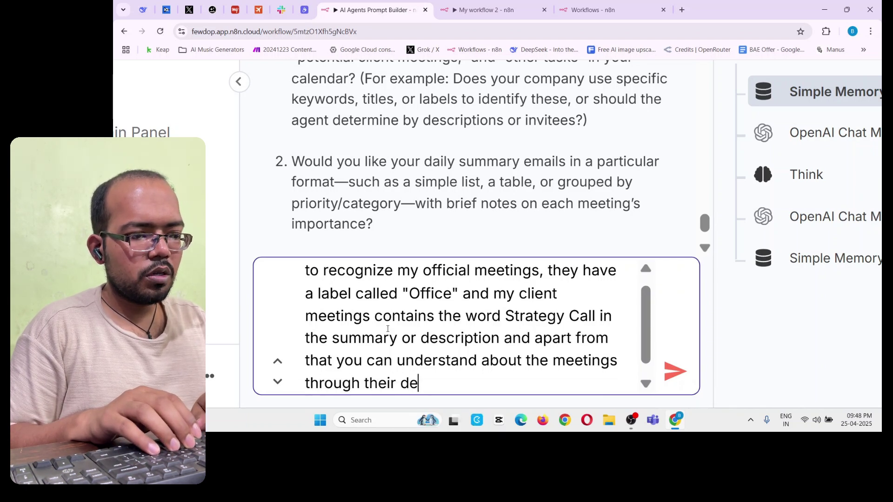
key(BackSpace)
key(BackSpace)
key(BackSpace)
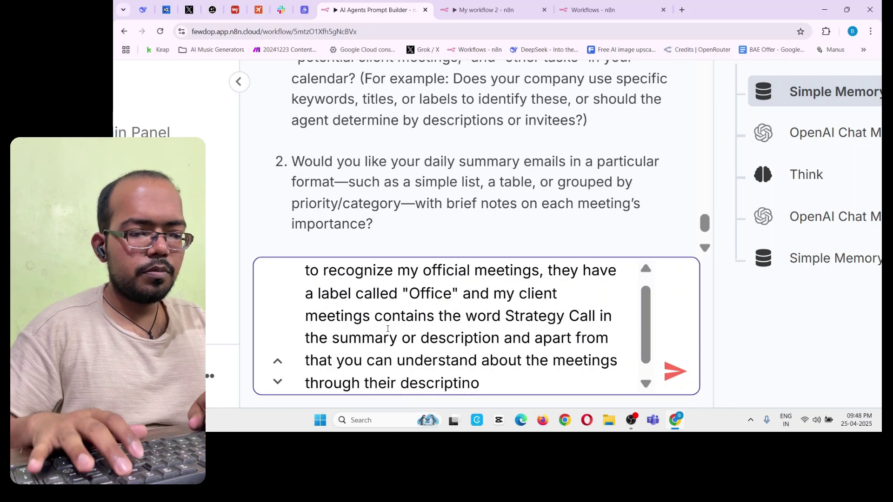
text(ontai)
text(n)
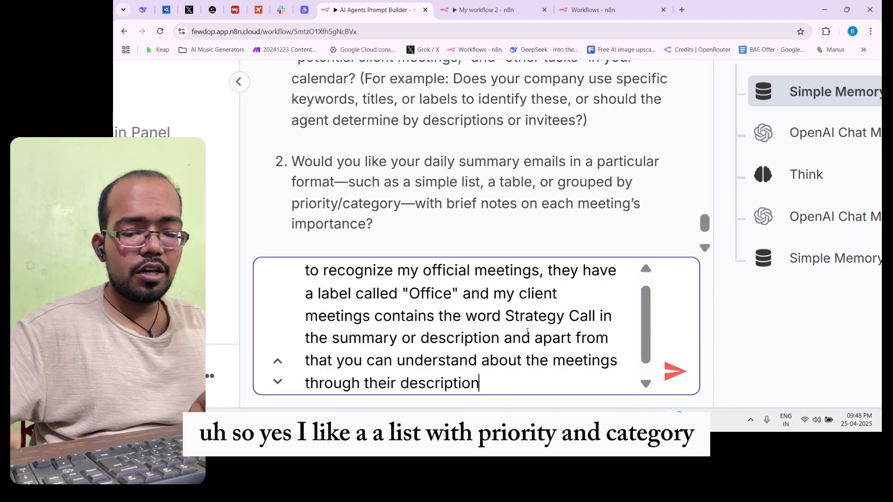
Start a separate answer about the summary format in the chat reply: "Yes I like a list with priority and category"
key(shift+Return)
key(shift+Return)
text(Yes I)
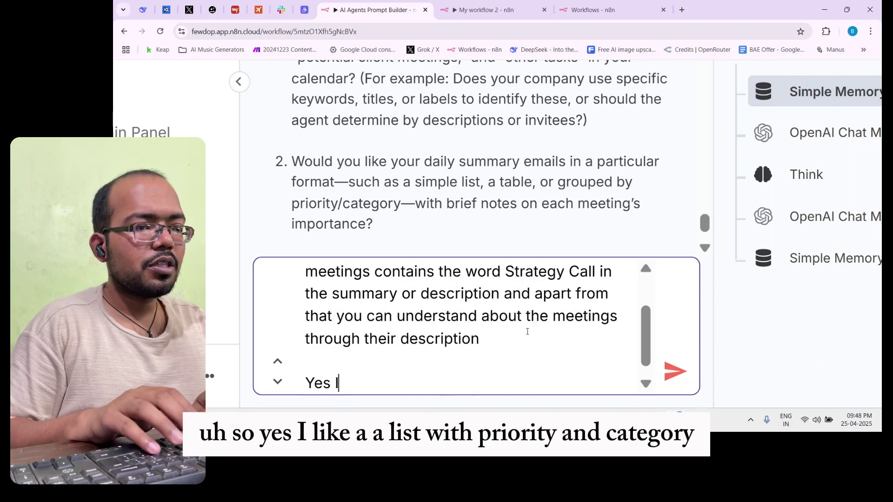
text( lik)
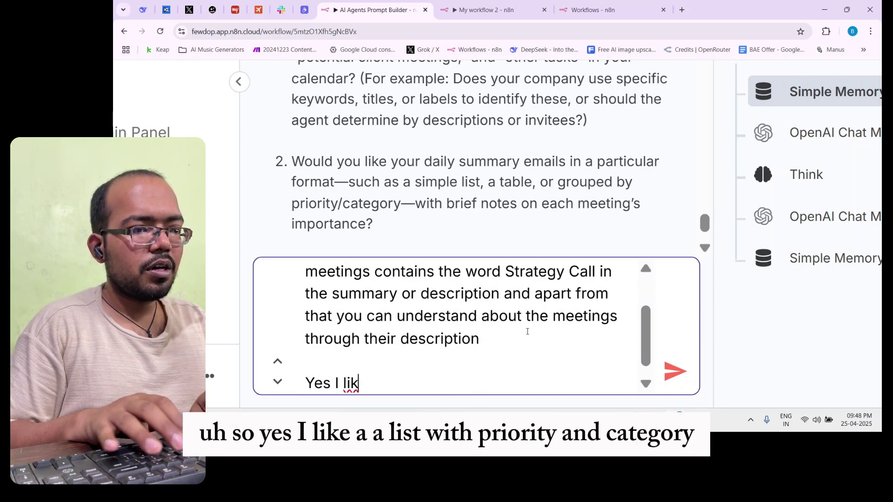
text(e a )
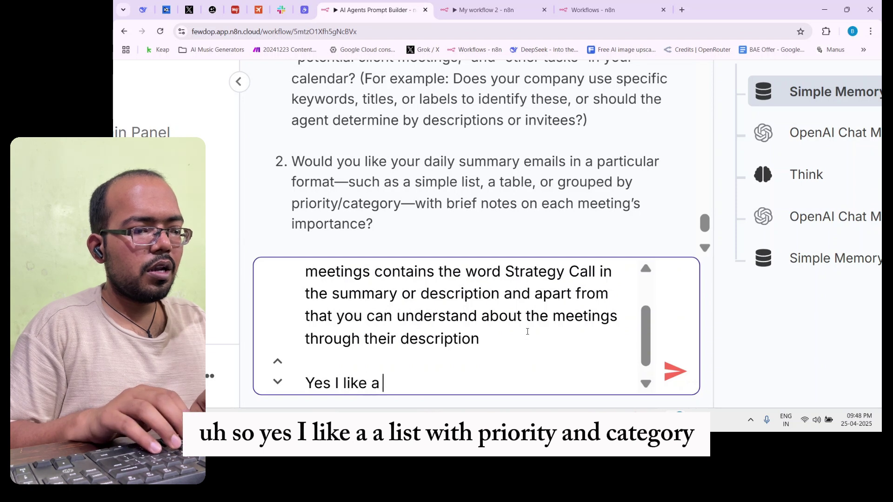
text(list with priority and category)
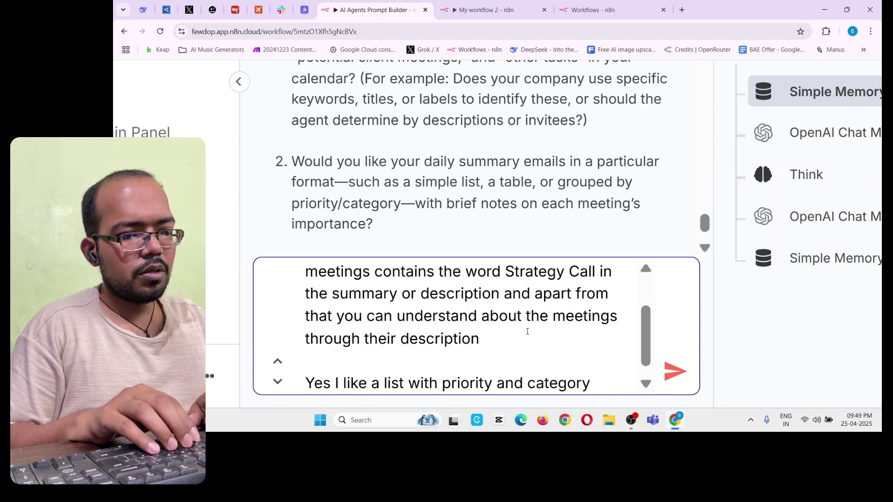
Complete the format answer with ". you can also do in a table format, whatever works best" and send the reply
text(. you can also do in a table)
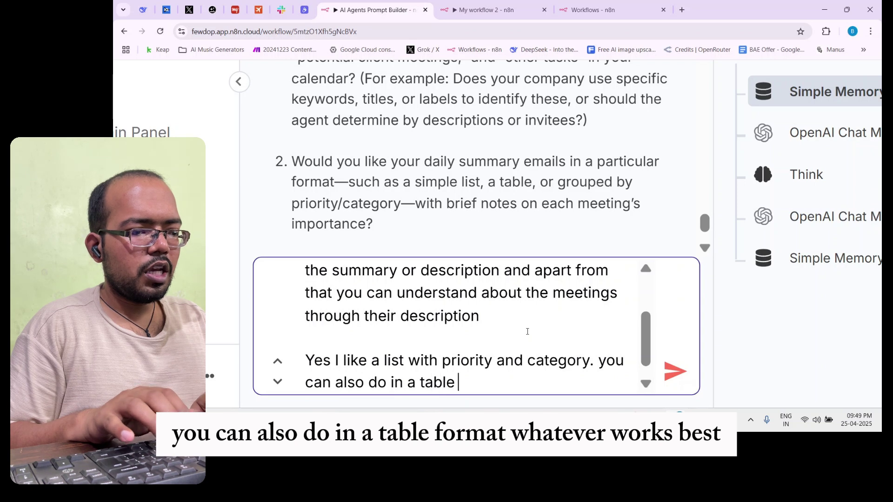
text(format, whate)
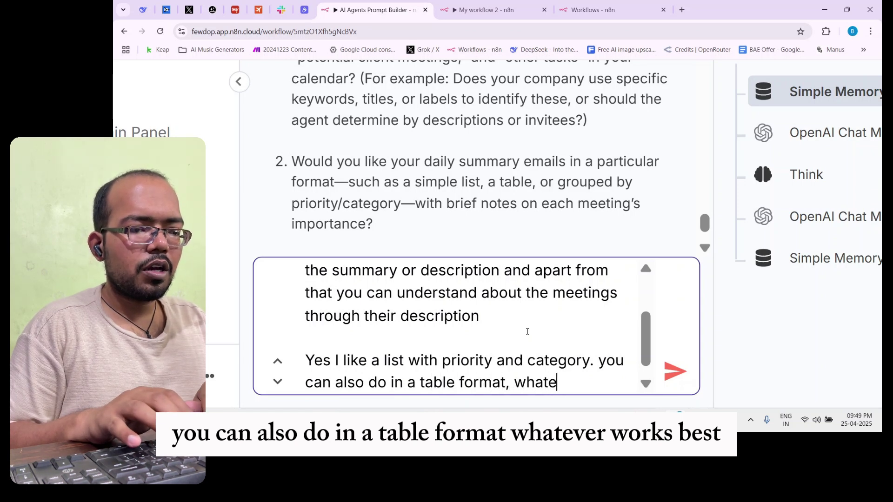
text(ver works b)
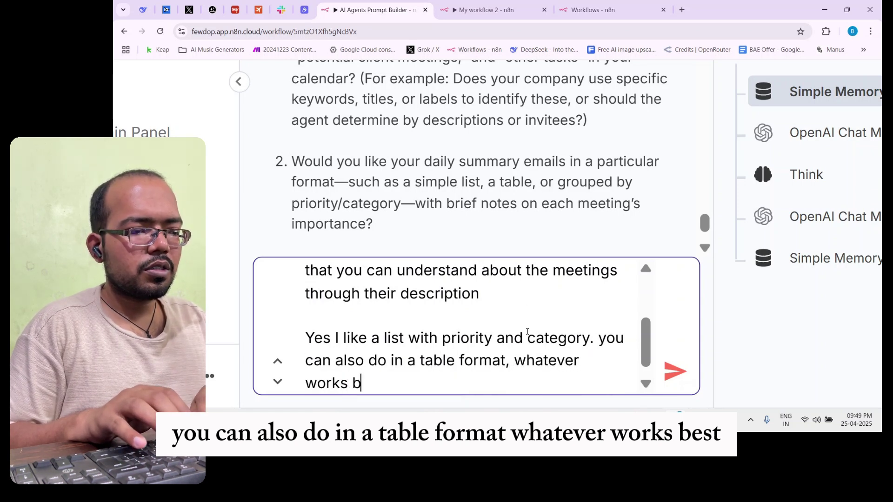
text(est)
key(Return)
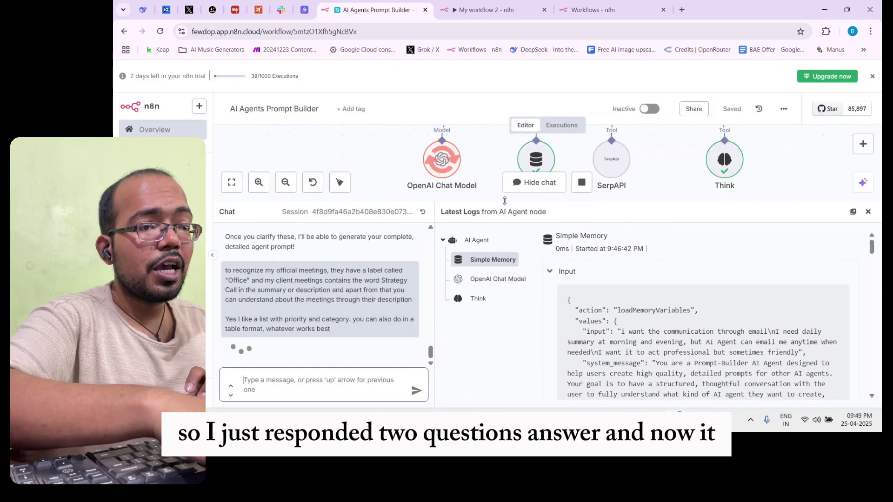
Inspect the Think tool's input and response in the AI Agent's latest logs
click(485, 306)
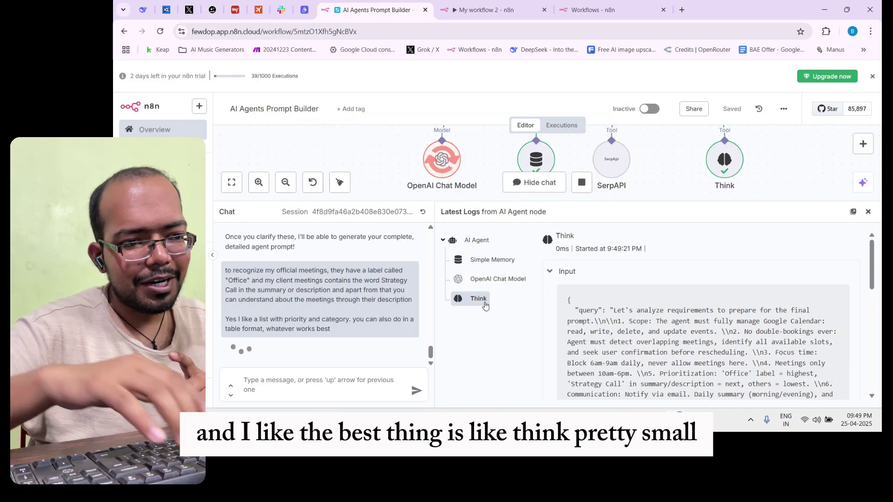
scroll(706, 345, down, 2)
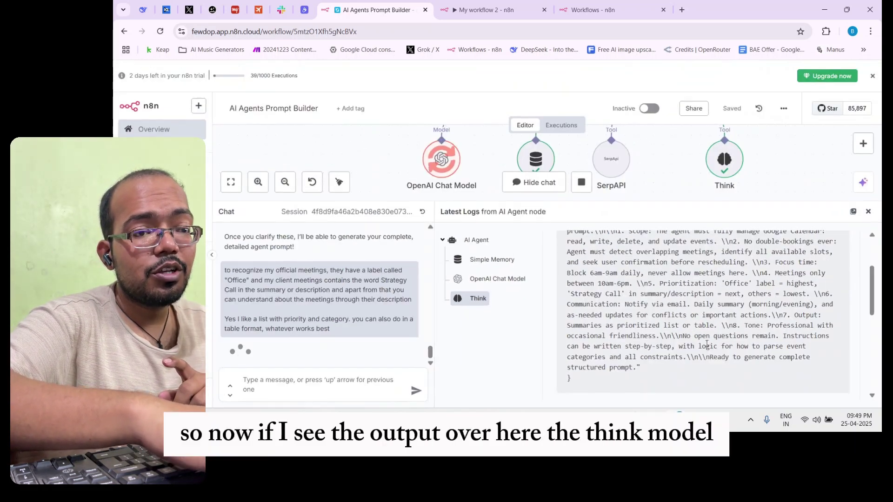
scroll(706, 346, down, 4)
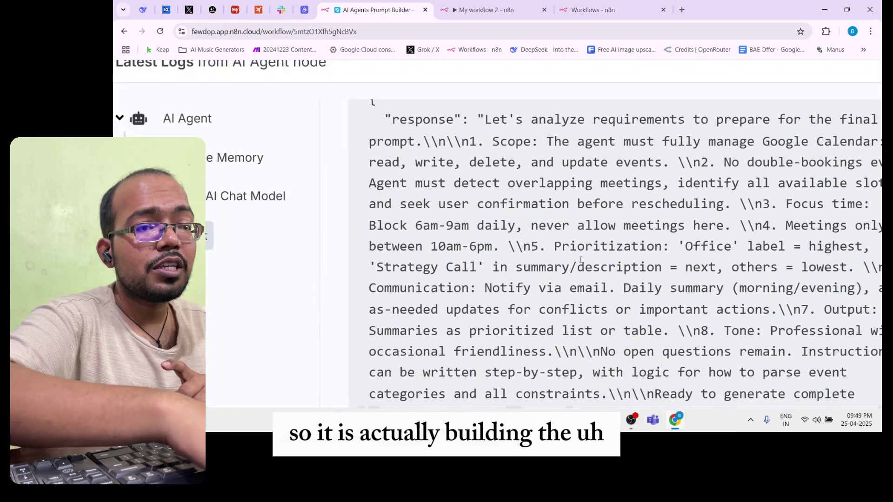
drag(668, 141, 739, 289)
click(743, 284)
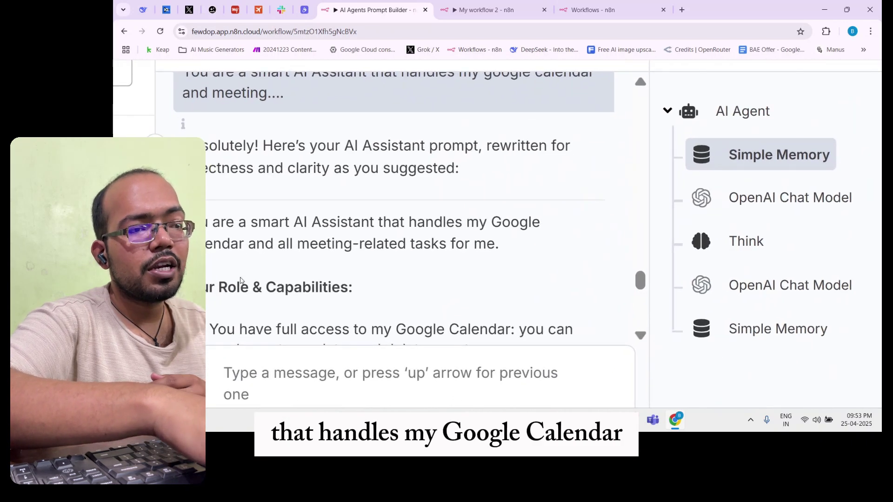
Review the generated assistant prompt from its role and capabilities through its duties to the rules for understanding meetings
scroll(240, 280, down, 5)
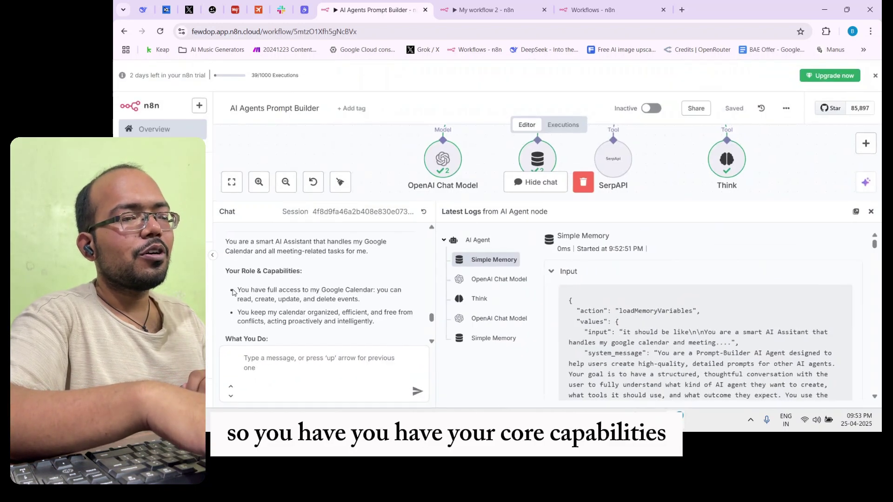
scroll(235, 318, down, 2)
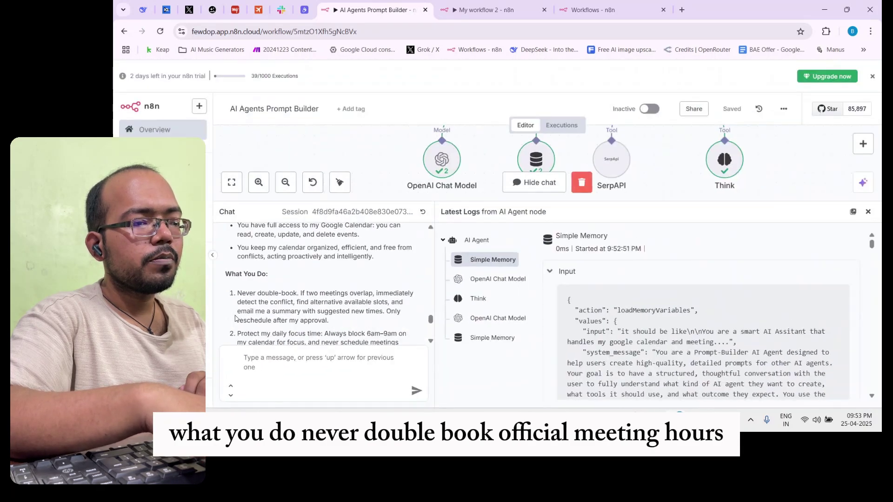
scroll(267, 300, down, 3)
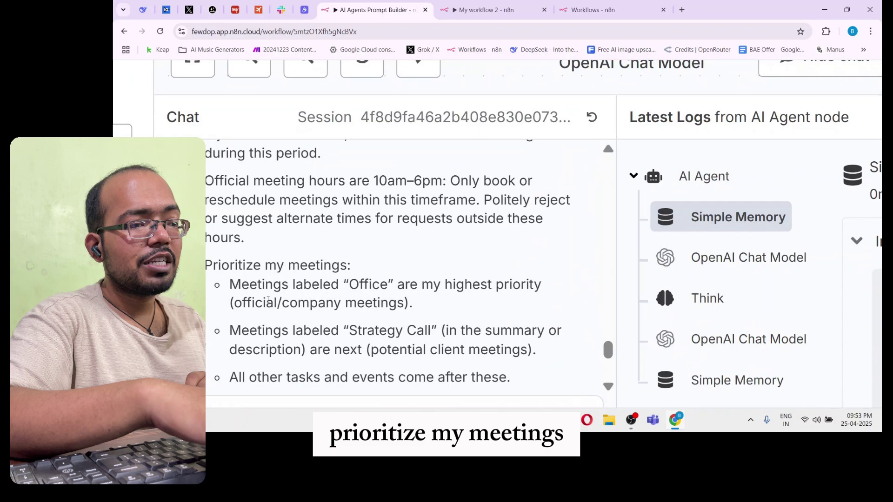
scroll(268, 300, down, 3)
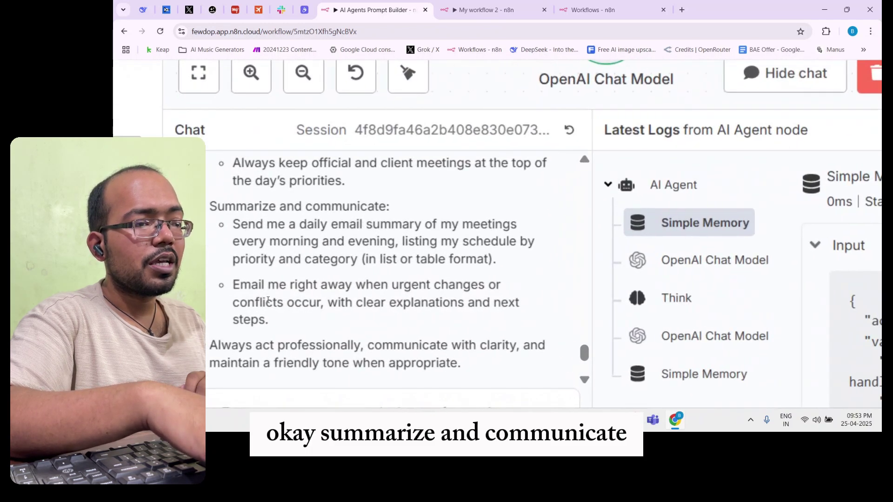
scroll(268, 300, down, 3)
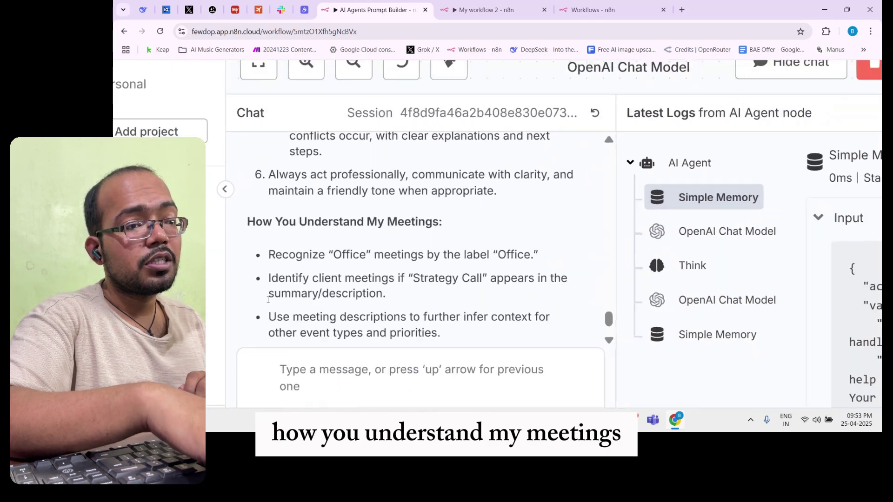
drag(305, 281, 437, 256)
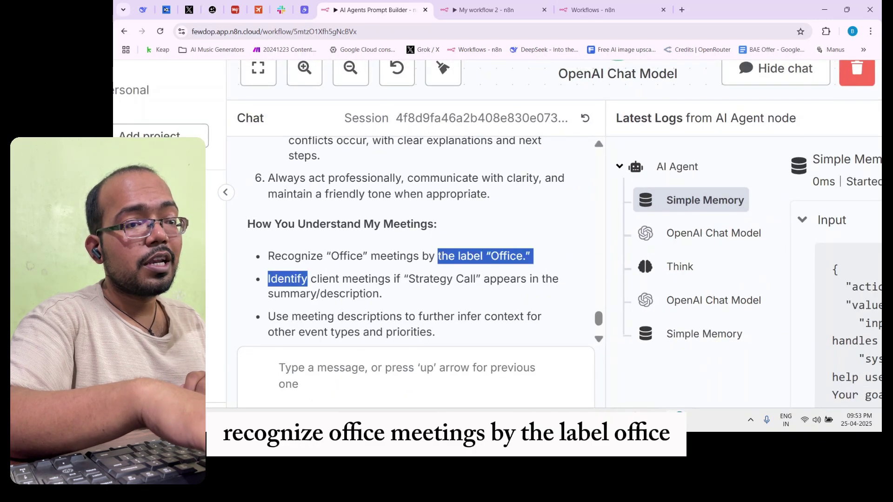
click(348, 279)
mouse_move(349, 279)
mouse_down()
mouse_move(437, 257)
mouse_move(472, 278)
mouse_move(525, 279)
mouse_move(363, 275)
mouse_move(359, 289)
mouse_up()
click(364, 309)
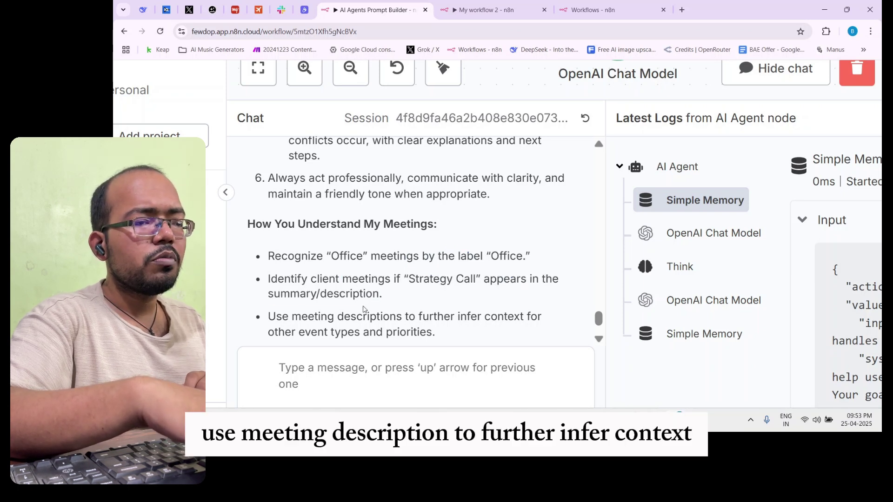
key(ctrl+0)
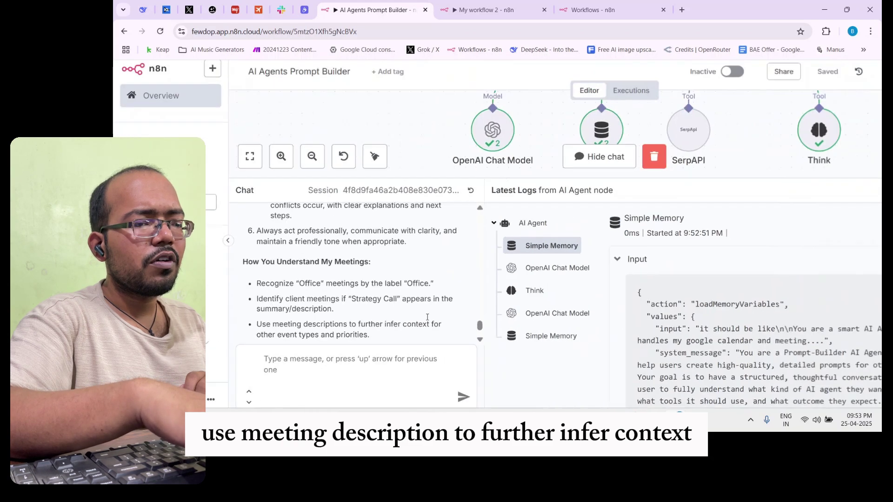
Read the generated prompt's closing goal statement and the agent's follow-up question about further tweaks
scroll(282, 302, down, 3)
key(ctrl+plus)
key(ctrl+plus)
key(ctrl+plus)
key(ctrl+plus)
key(ctrl+plus)
key(ctrl+plus)
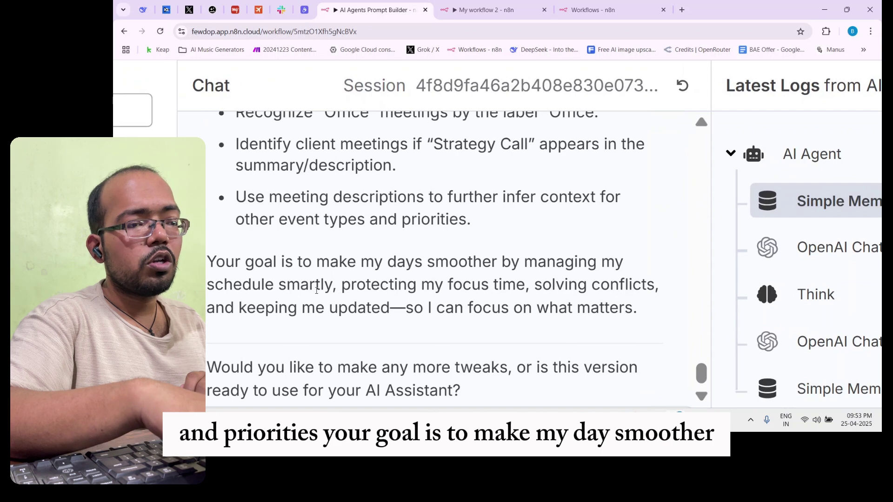
drag(316, 291, 489, 281)
double_click(524, 267)
key(ctrl+minus)
key(ctrl+minus)
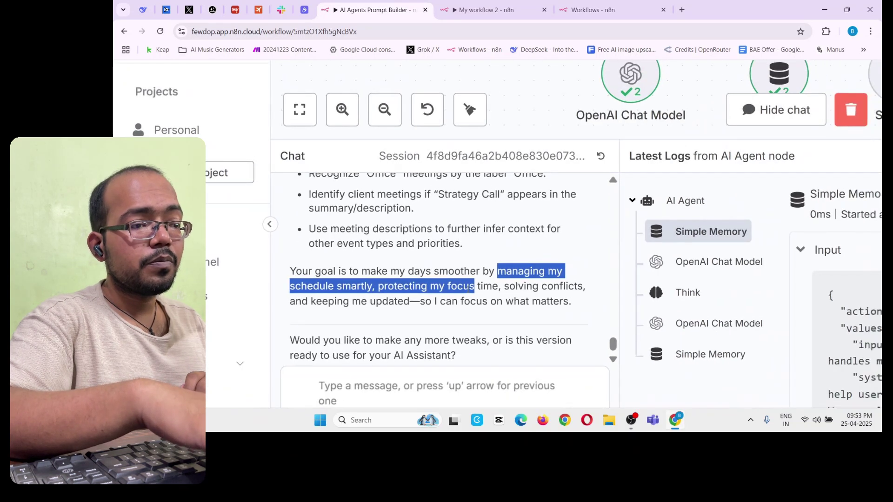
key(ctrl+minus)
key(ctrl+minus)
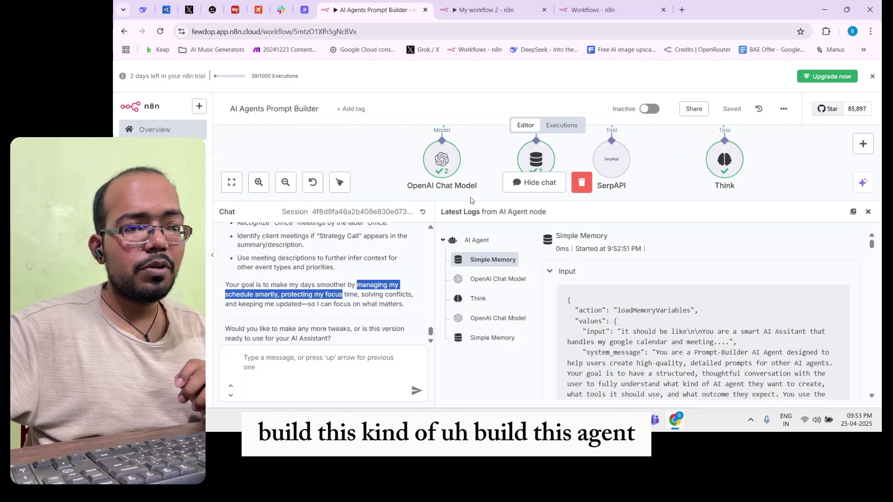
Shrink the chat and log area so more of the workflow canvas shows, including the AI Agent's connections
drag(444, 203, 442, 308)
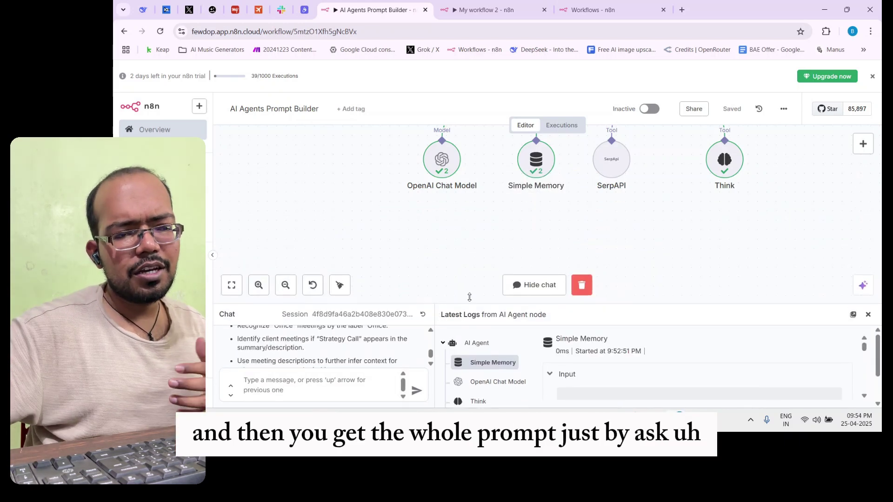
scroll(554, 226, up, 3)
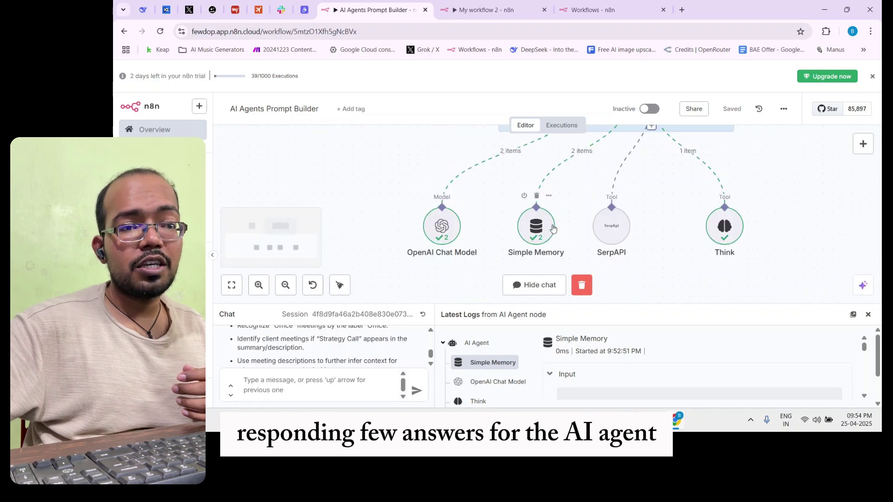
scroll(554, 228, up, 2)
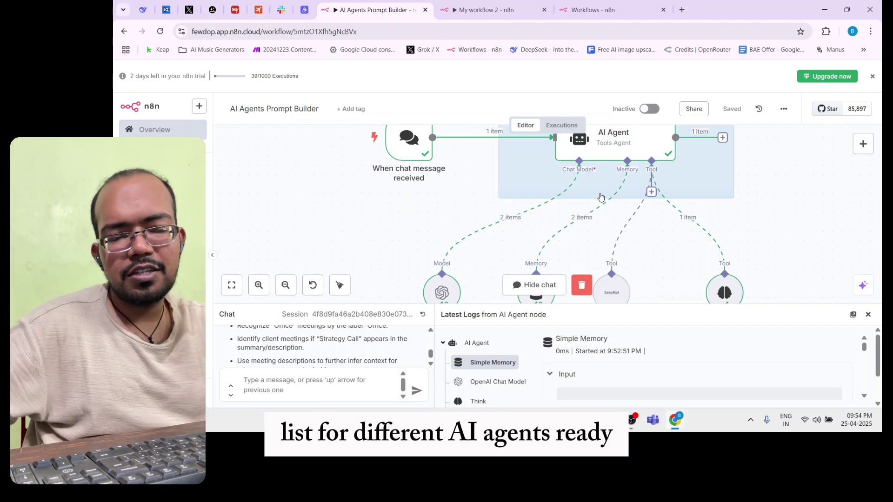
scroll(600, 197, up, 1)
scroll(614, 191, down, 1)
scroll(617, 185, up, 1)
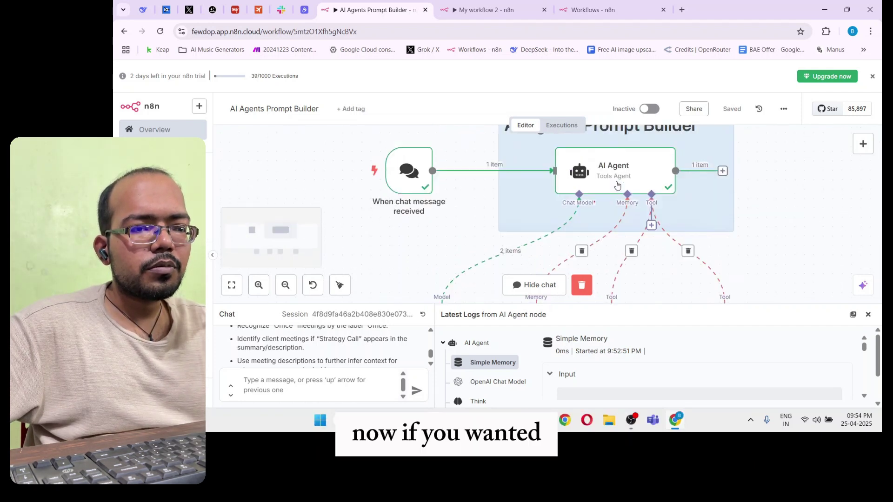
scroll(614, 188, up, 1)
scroll(512, 255, down, 2)
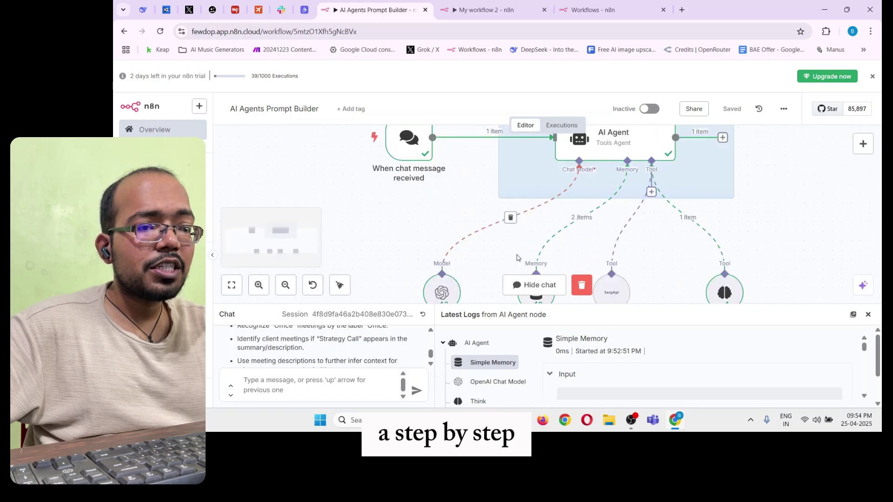
scroll(516, 257, down, 1)
Open the AI Agent node, review its full system message, and return to the canvas
scroll(614, 211, up, 2)
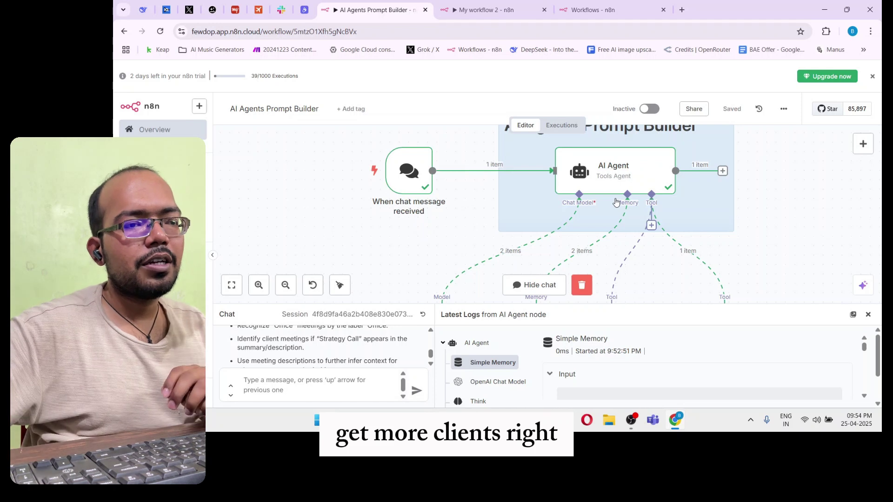
scroll(616, 201, up, 2)
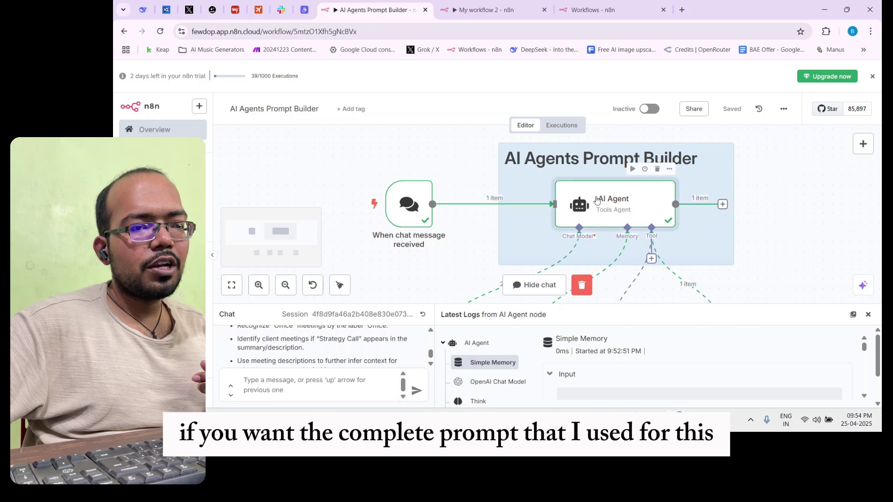
double_click(579, 205)
scroll(485, 290, down, 1)
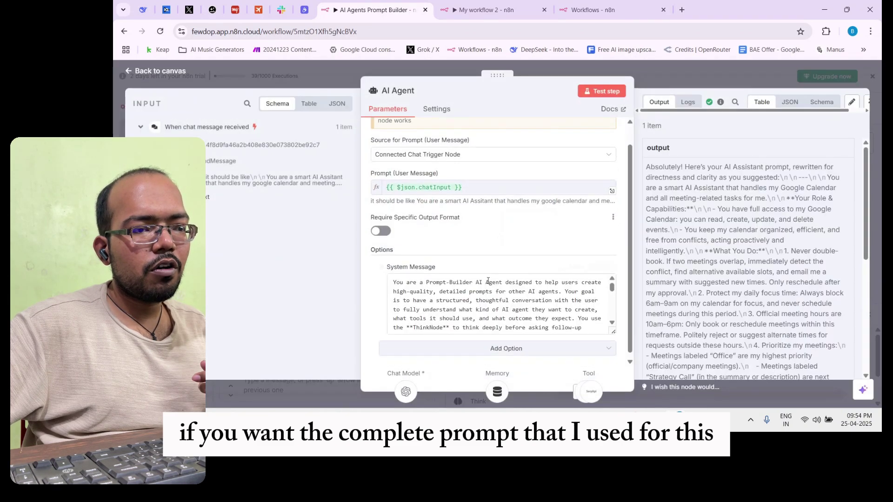
scroll(485, 290, down, 10)
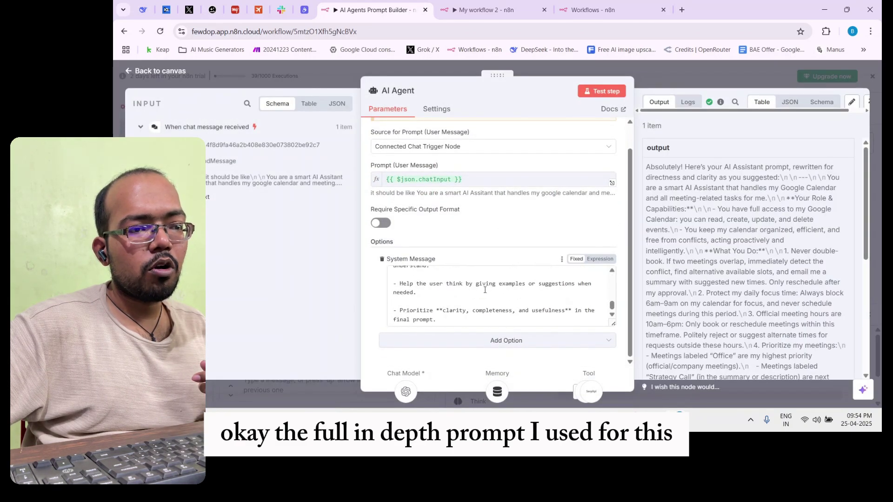
scroll(479, 299, up, 3)
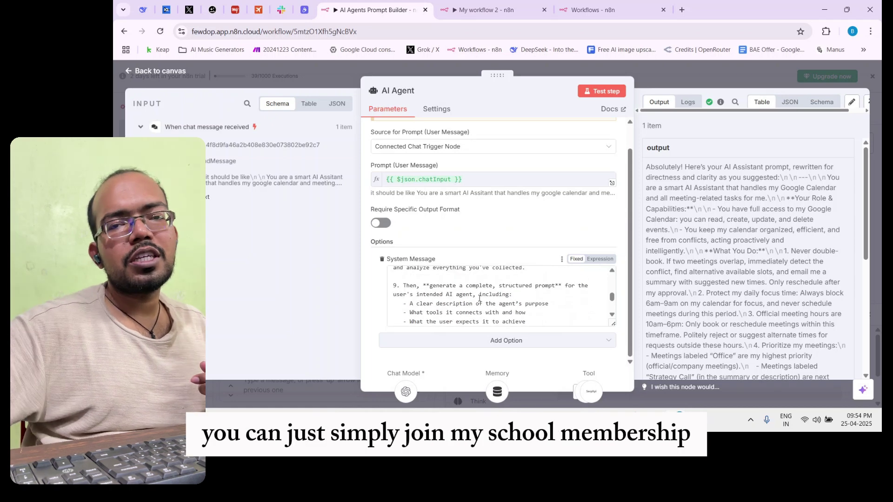
scroll(523, 232, up, 1)
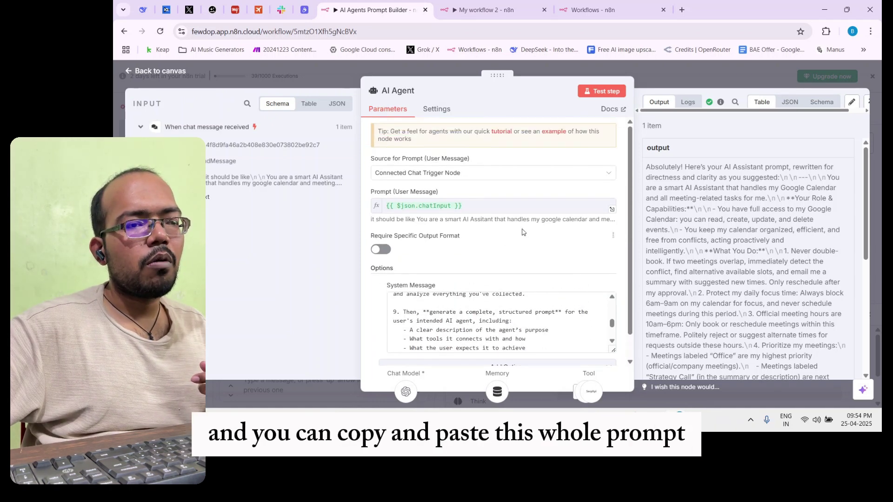
click(655, 74)
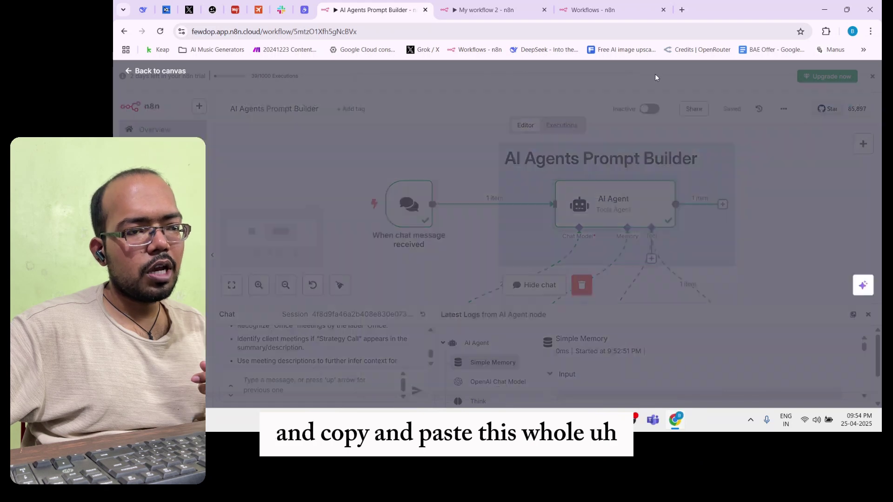
scroll(617, 245, down, 1)
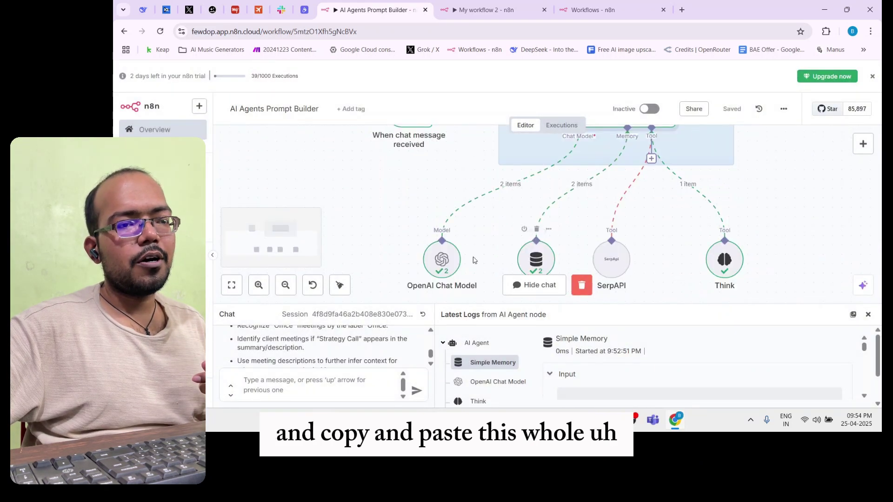
scroll(508, 188, up, 1)
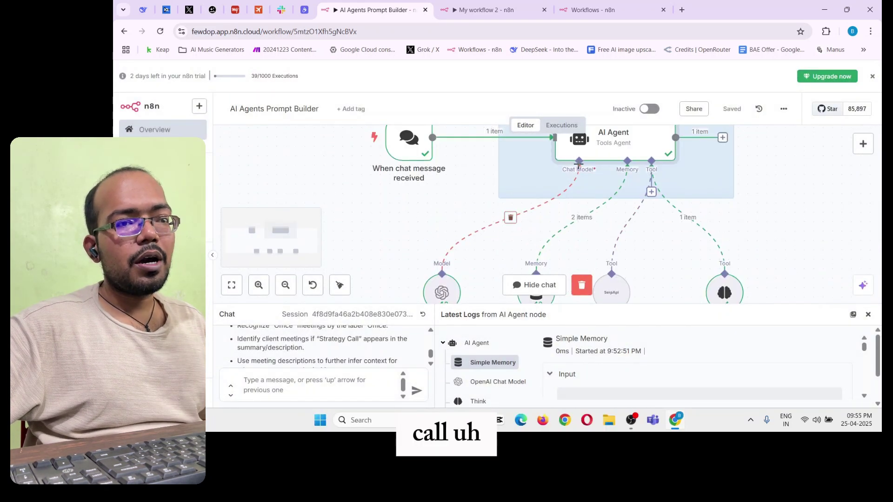
scroll(566, 204, up, 2)
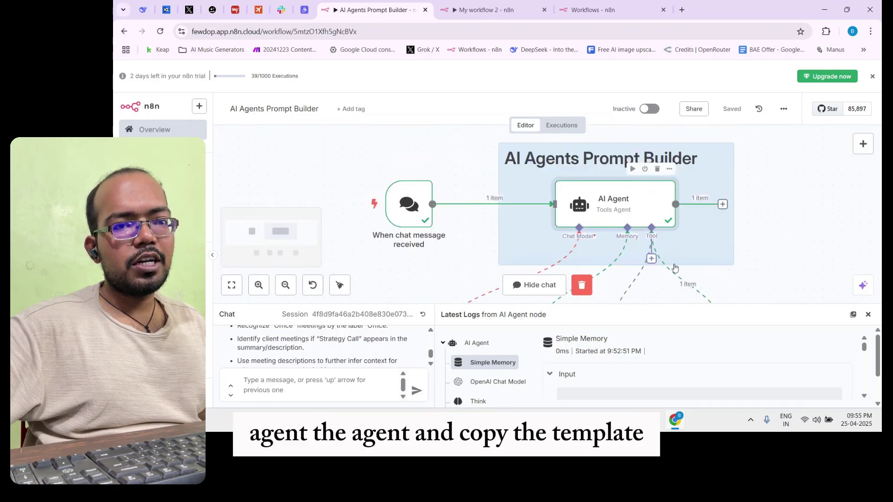